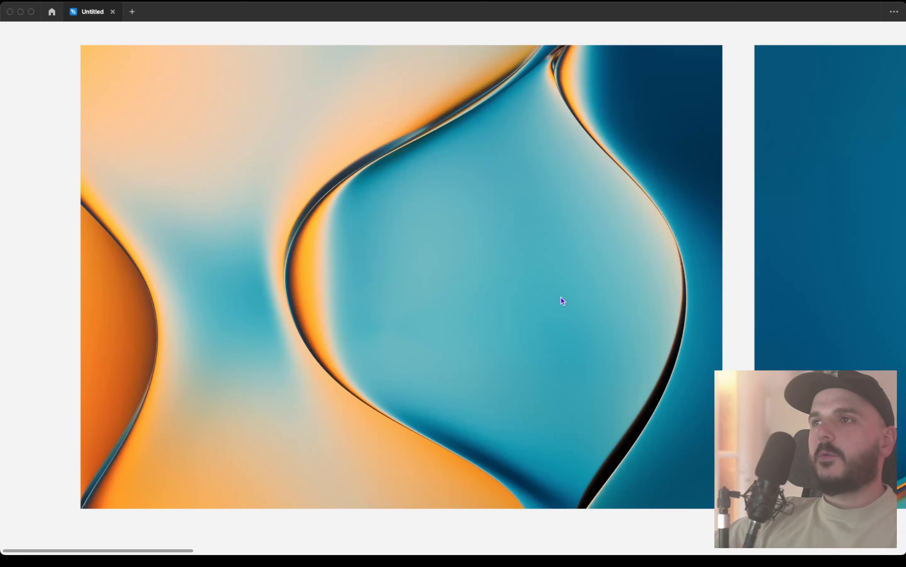
# Step: Examine the row of abstract blue and orange reference renders, from the first image to the last
pyautogui.hscroll(10, 561, 297)
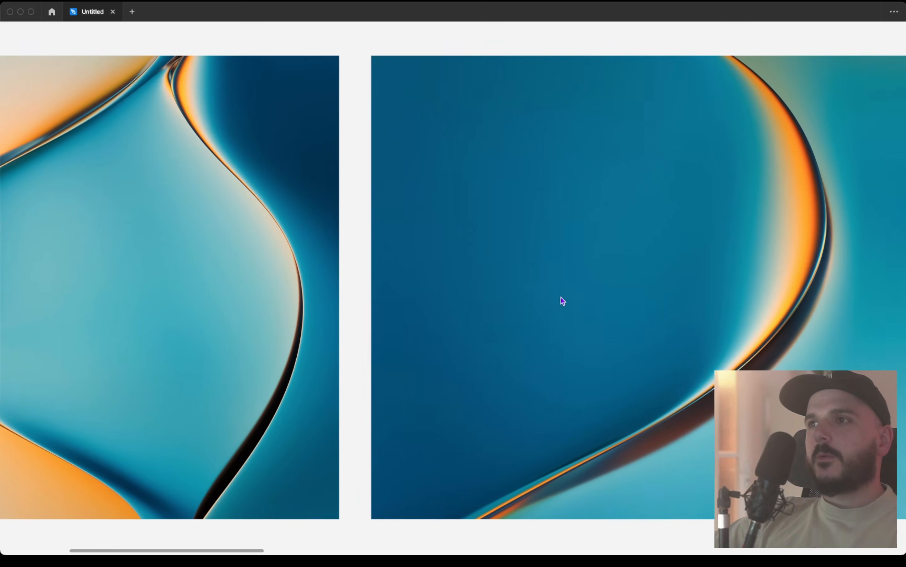
pyautogui.hscroll(5, 561, 296)
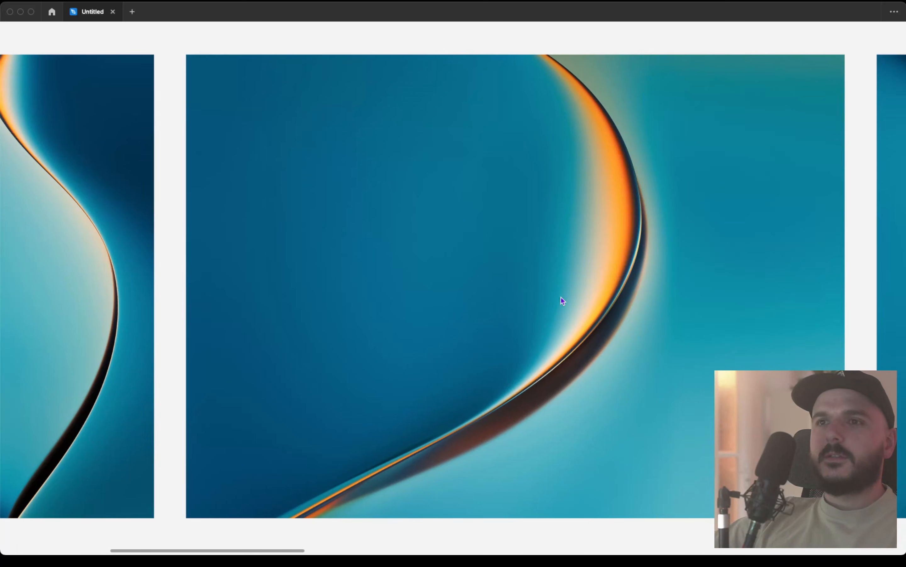
pyautogui.hscroll(1, 561, 300)
pyautogui.hscroll(13, 561, 297)
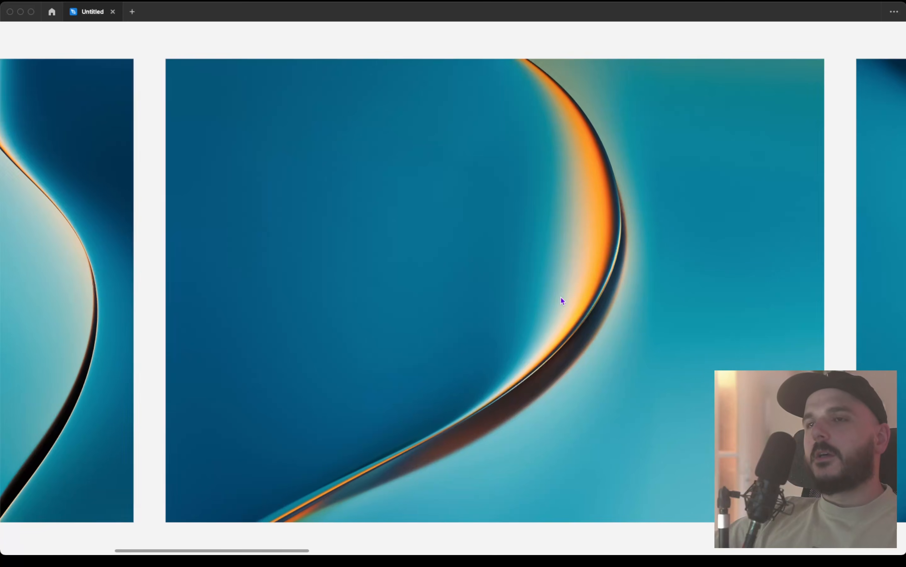
pyautogui.hscroll(4, 560, 297)
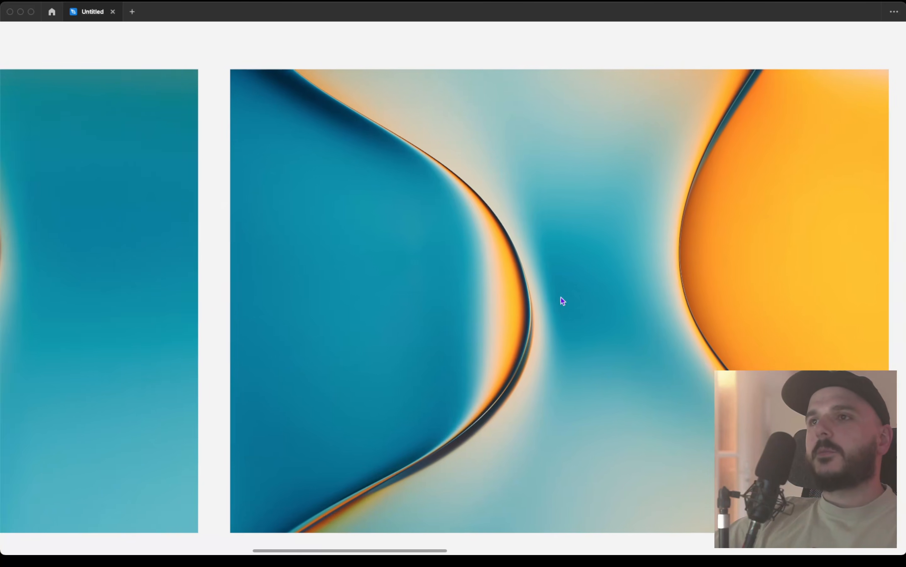
pyautogui.hscroll(5, 561, 297)
pyautogui.hscroll(12, 561, 299)
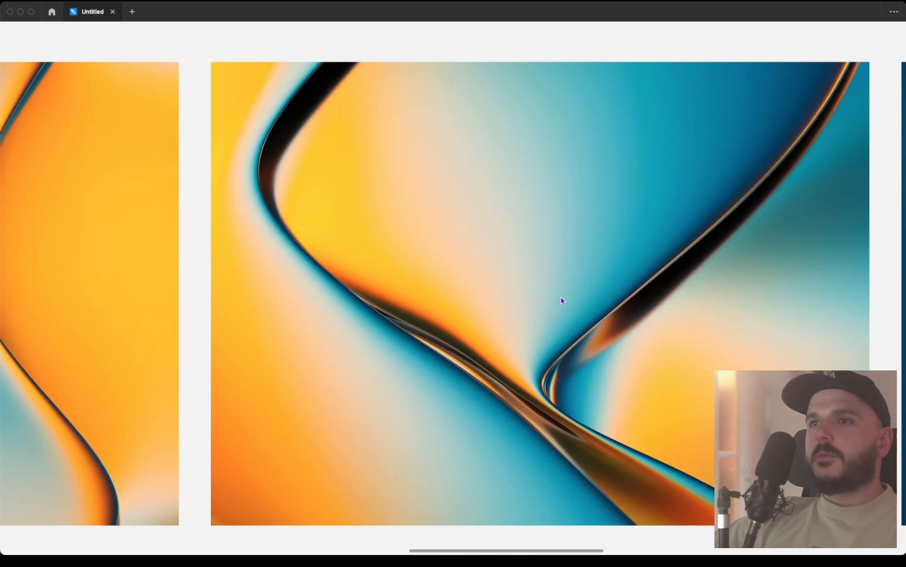
pyautogui.hscroll(12, 561, 297)
pyautogui.hscroll(6, 561, 298)
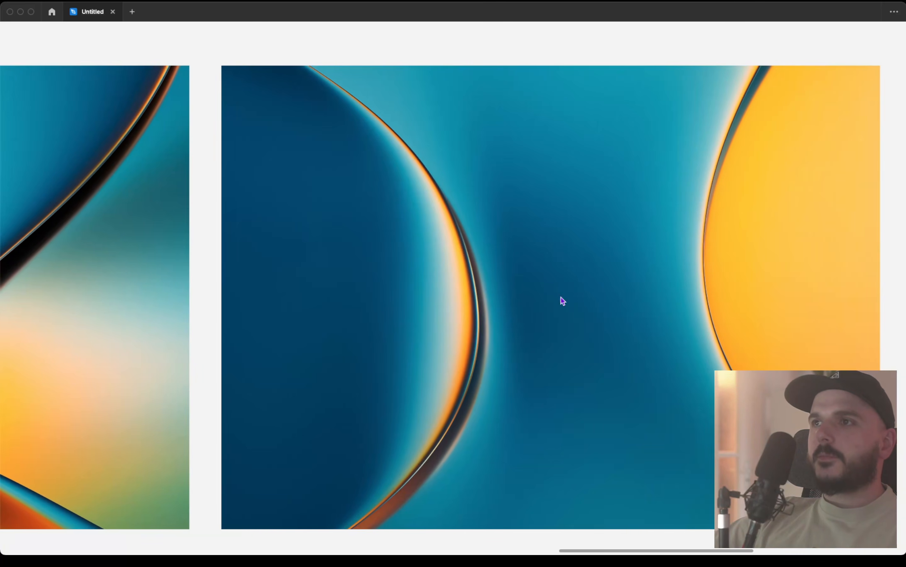
pyautogui.hscroll(6, 561, 298)
pyautogui.hscroll(12, 561, 297)
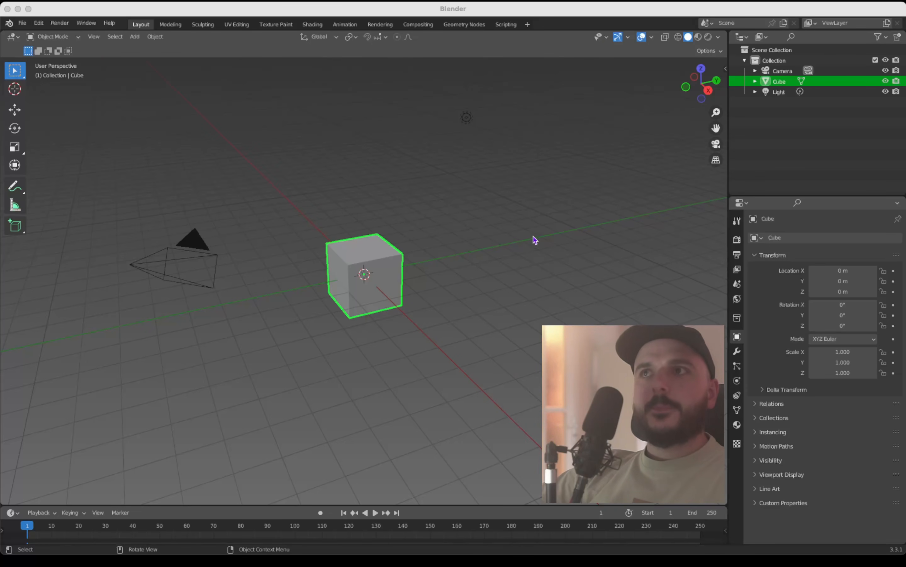
# Step: Delete the default camera, cube and light so the scene is empty
pyautogui.scroll(3, 533, 236)
pyautogui.scroll(-2, 534, 236)
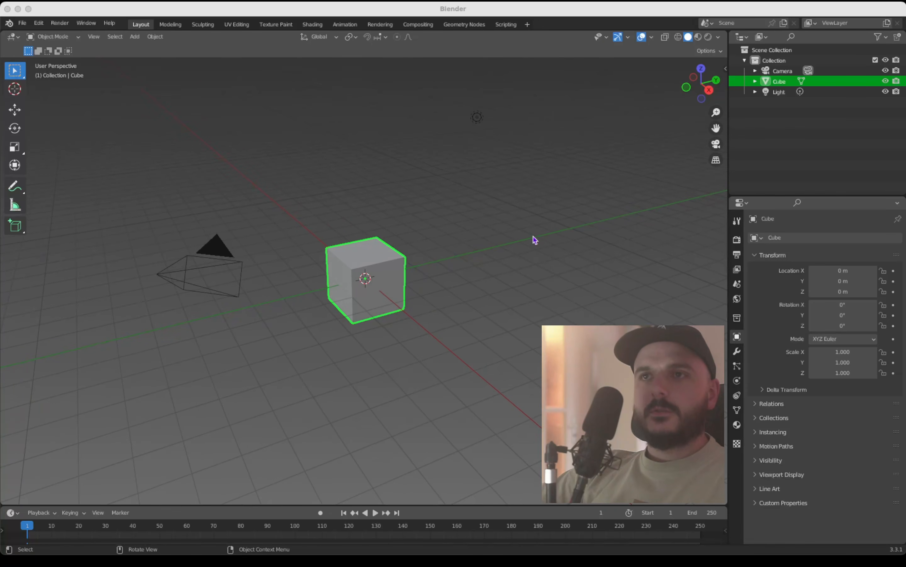
pyautogui.click(513, 254)
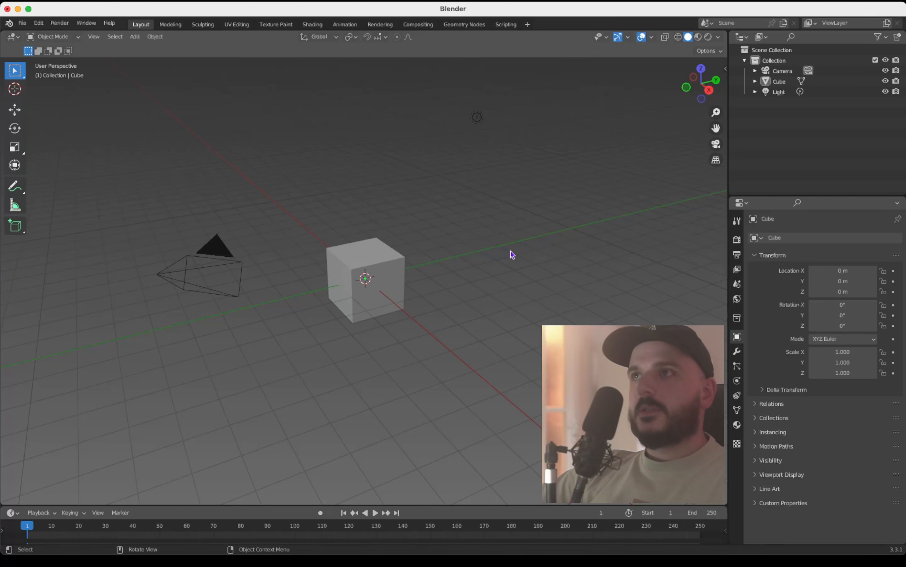
pyautogui.press('a')
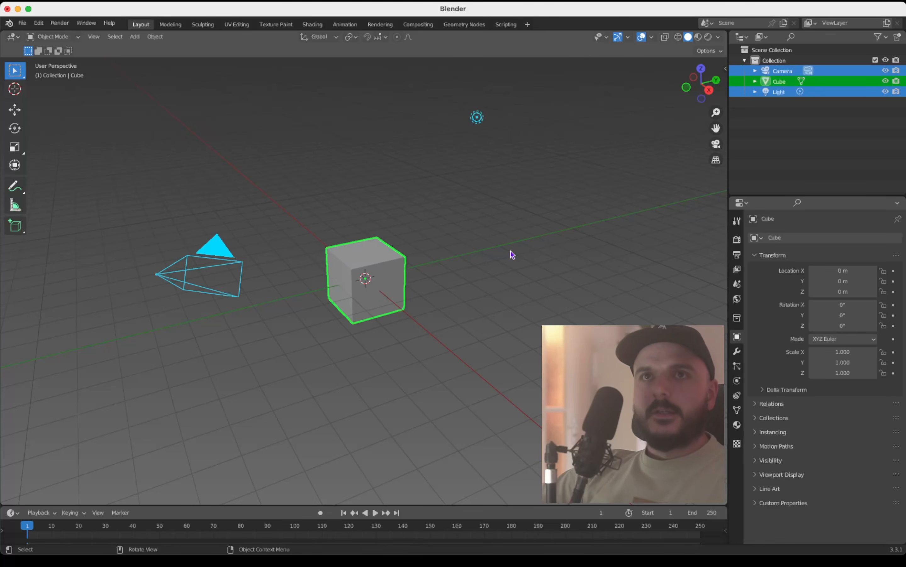
pyautogui.press('x')
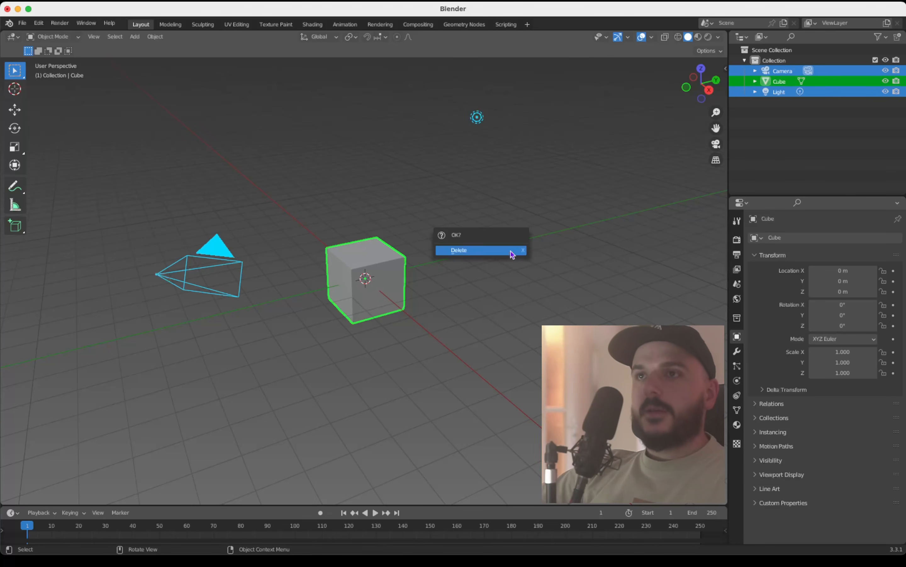
pyautogui.click(513, 255)
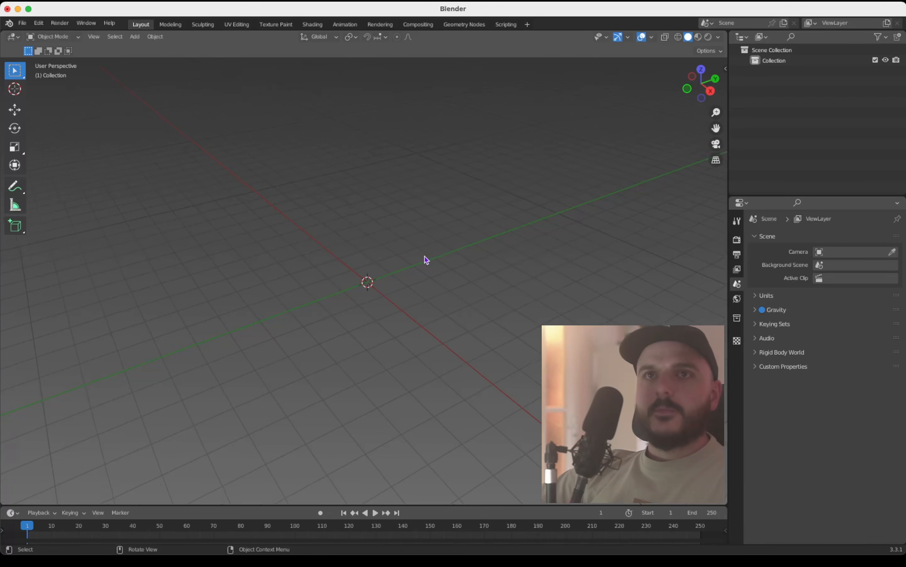
# Step: Add a plane mesh at the origin and scale it up uniformly by about 4.43
pyautogui.hotkey('shift', 'a')
pyautogui.moveTo(426, 259)
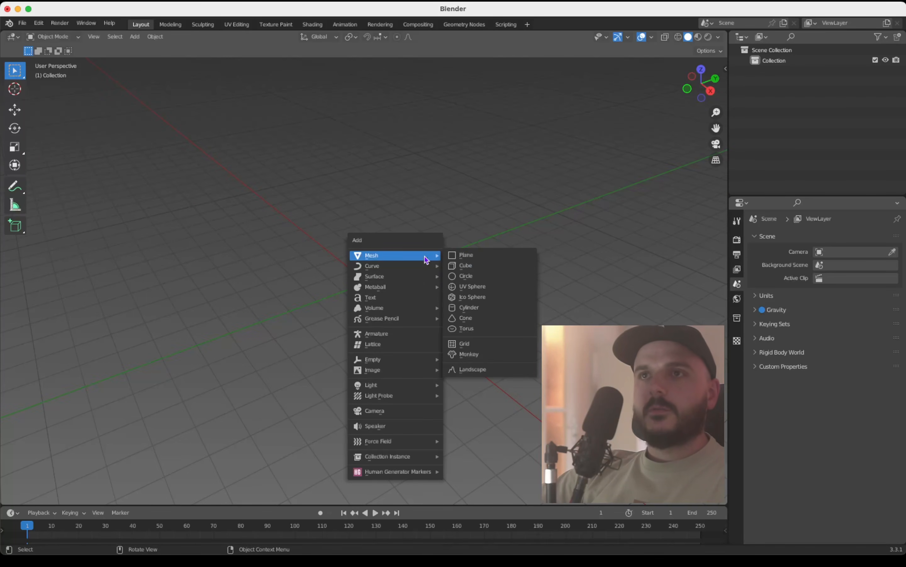
pyautogui.click(463, 258)
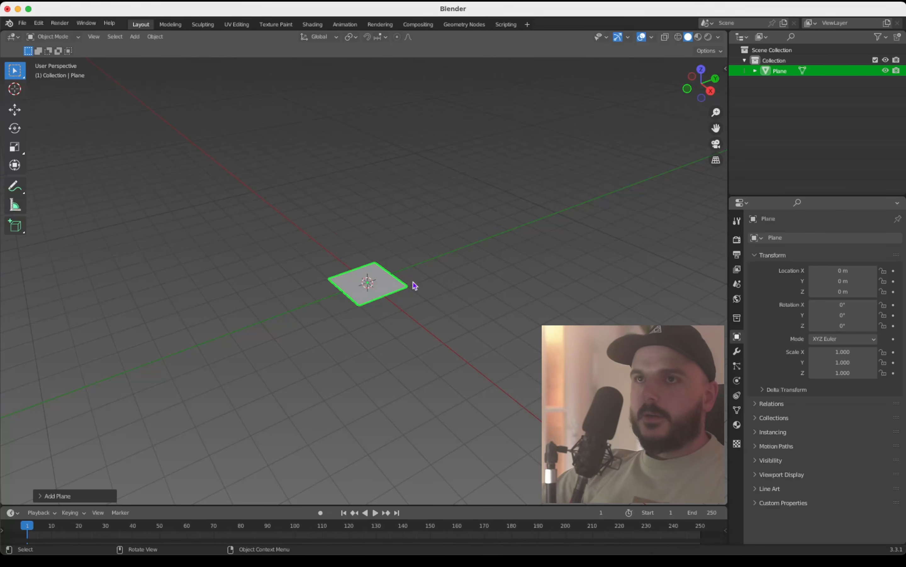
pyautogui.press('s')
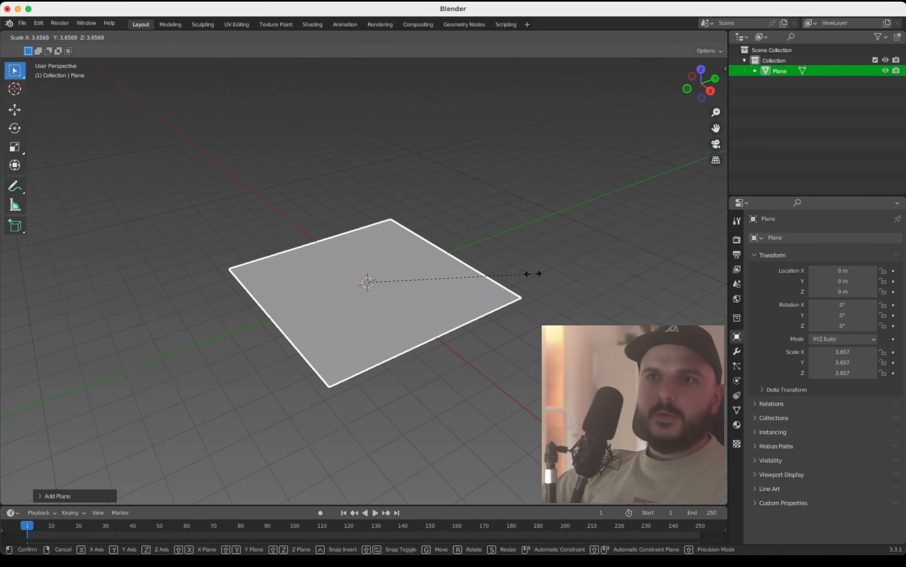
pyautogui.click(569, 277)
pyautogui.scroll(4, 419, 282)
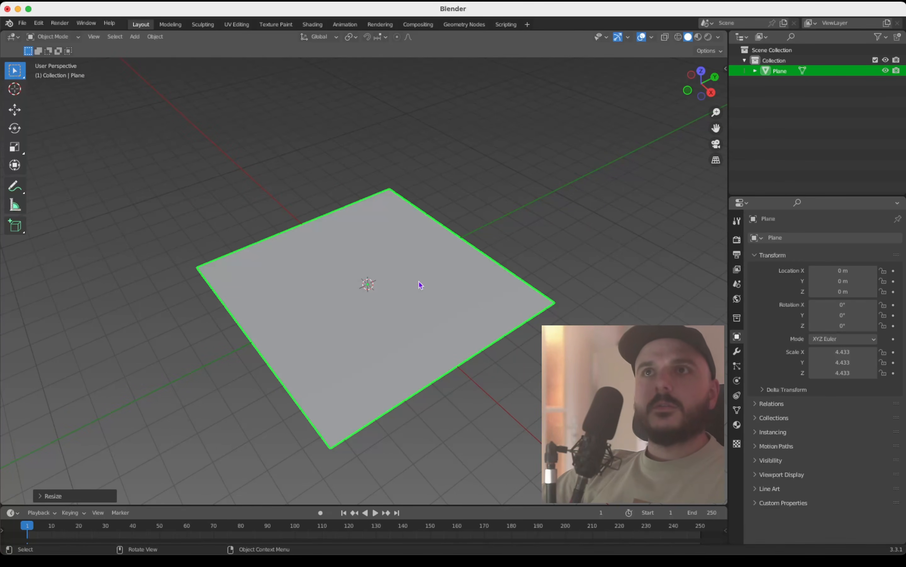
# Step: Subdivide the whole plane repeatedly in Edit Mode until it is a very dense grid of vertices
pyautogui.press('Tab')
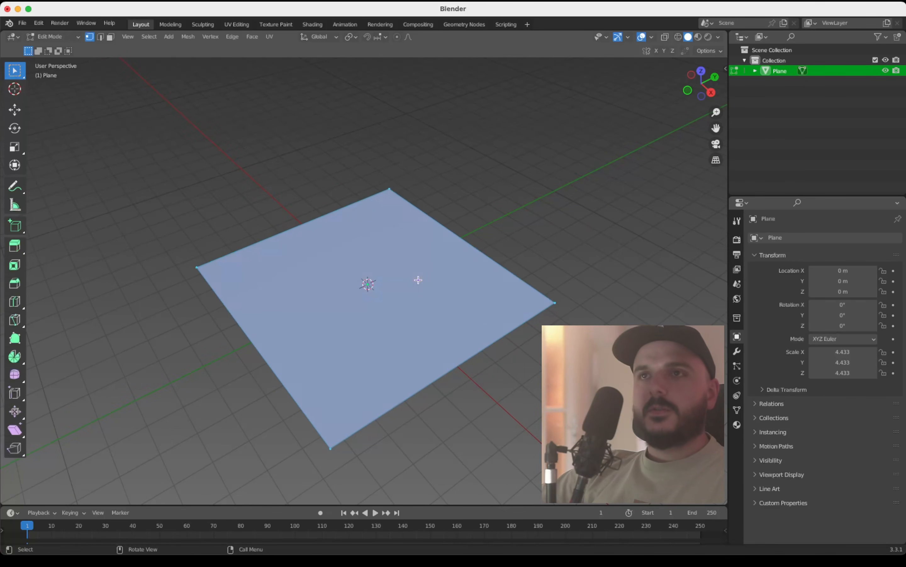
pyautogui.rightClick(419, 280)
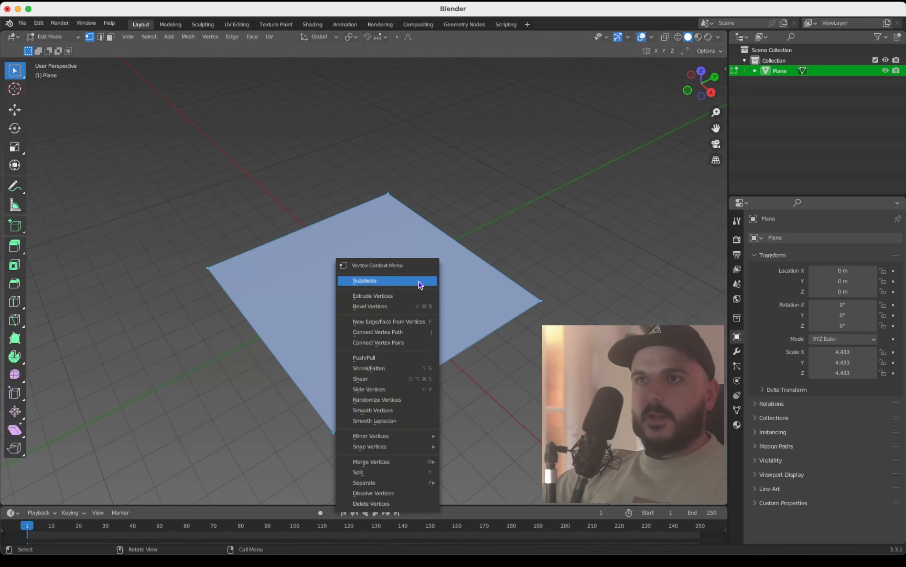
pyautogui.click(419, 281)
pyautogui.rightClick(419, 282)
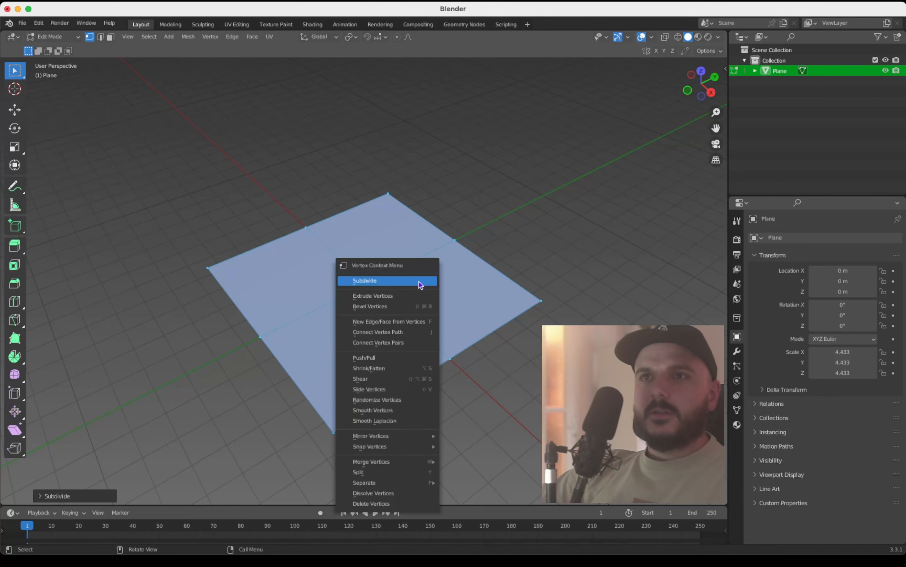
pyautogui.click(419, 281)
pyautogui.rightClick(419, 282)
pyautogui.click(419, 281)
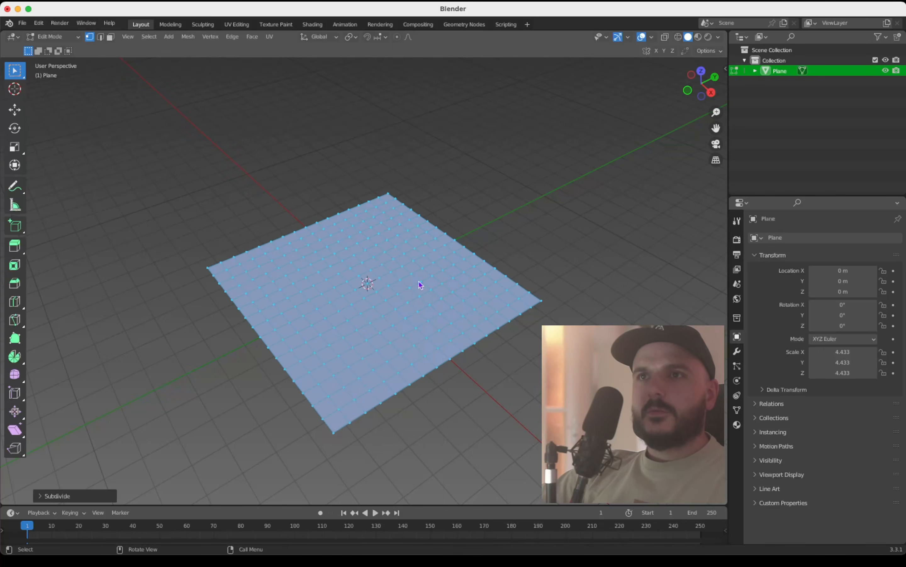
pyautogui.rightClick(420, 281)
pyautogui.click(419, 281)
pyautogui.scroll(3, 419, 280)
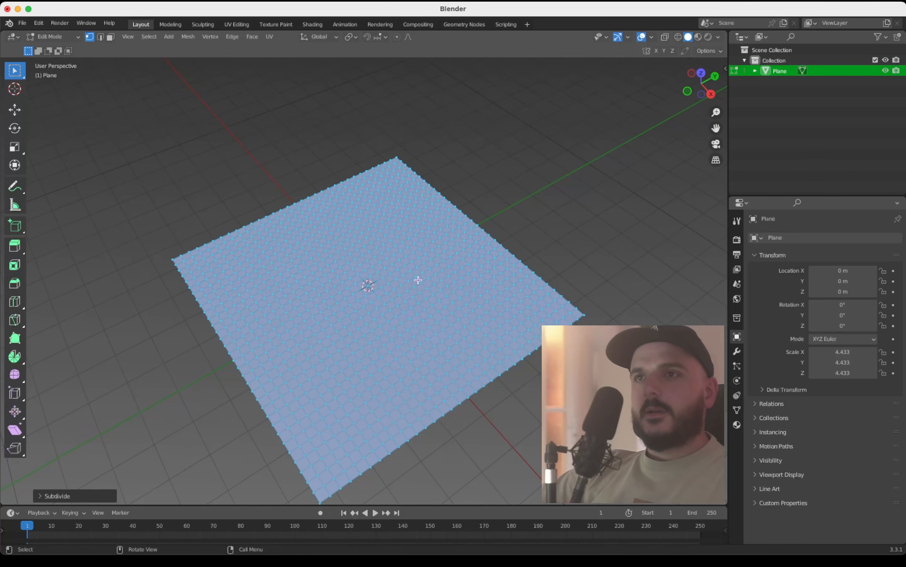
pyautogui.rightClick(419, 281)
pyautogui.click(419, 280)
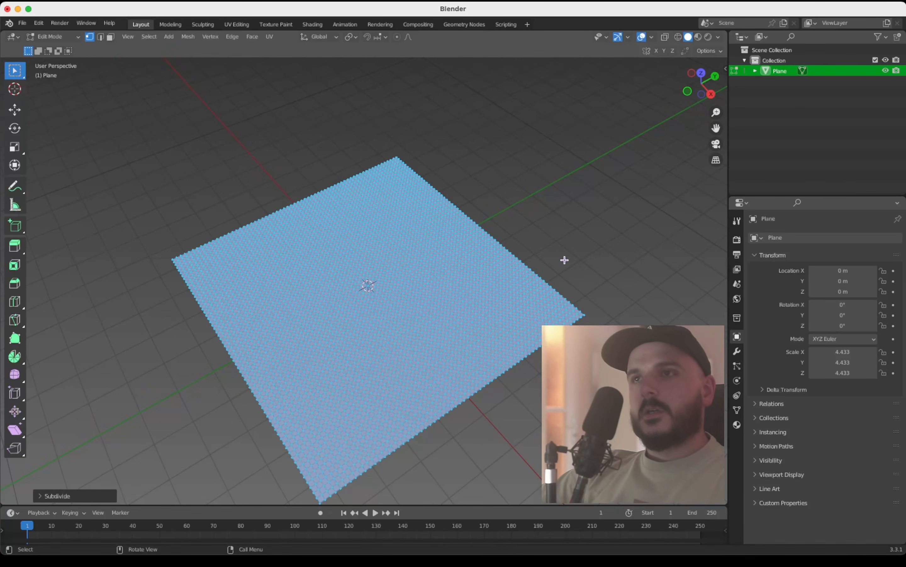
pyautogui.press('Tab')
pyautogui.press('Tab')
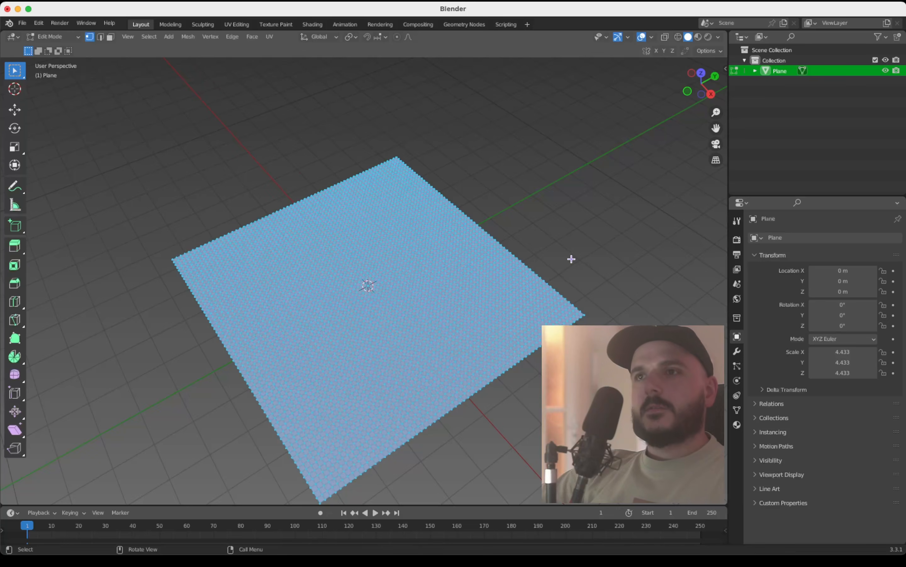
# Step: Clear the vertex selection and box-select a small patch of vertices at the plane's far corner and another at its right-hand corner
pyautogui.hotkey('alt', 'a')
pyautogui.scroll(3, 589, 262)
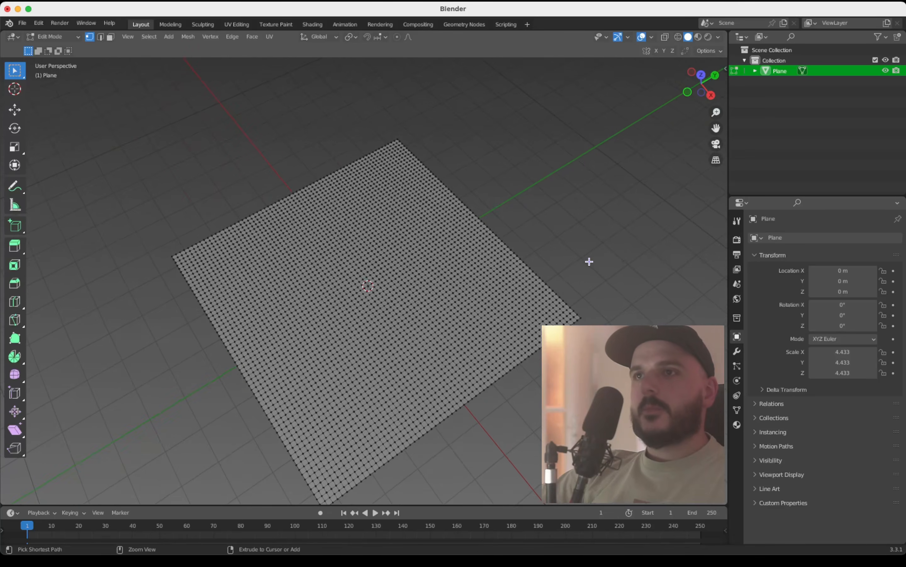
pyautogui.keyDown('ctrl'); pyautogui.scroll(-1, 590, 261); pyautogui.keyUp('ctrl')
pyautogui.keyDown('shift'); pyautogui.hscroll(1, 589, 261); pyautogui.keyUp('shift')
pyautogui.keyDown('ctrl'); pyautogui.scroll(1, 589, 262); pyautogui.keyUp('ctrl')
pyautogui.keyDown('ctrl'); pyautogui.scroll(2, 589, 262); pyautogui.keyUp('ctrl')
pyautogui.keyDown('shift'); pyautogui.scroll(2, 590, 262); pyautogui.keyUp('shift')
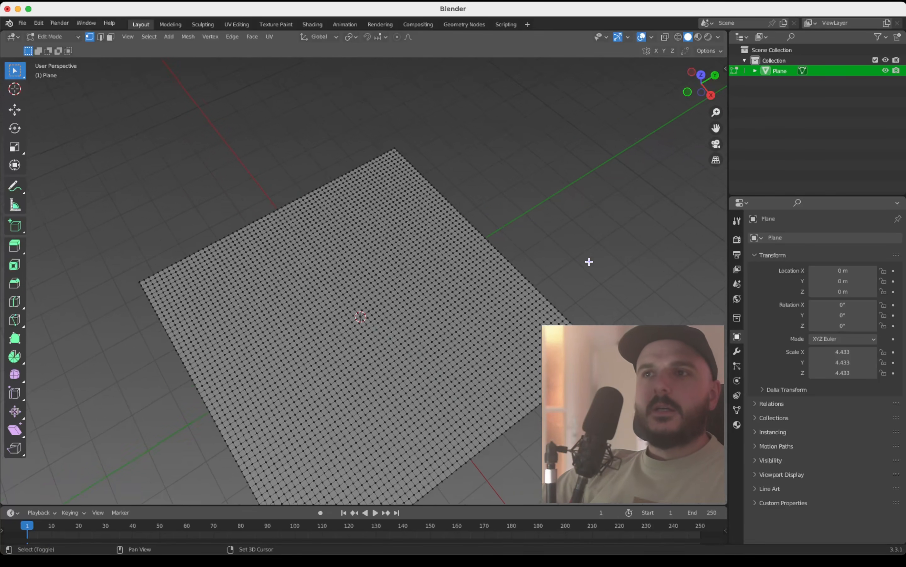
pyautogui.keyDown('ctrl'); pyautogui.scroll(-2, 590, 262); pyautogui.keyUp('ctrl')
pyautogui.moveTo(376, 157); pyautogui.dragTo(404, 173)
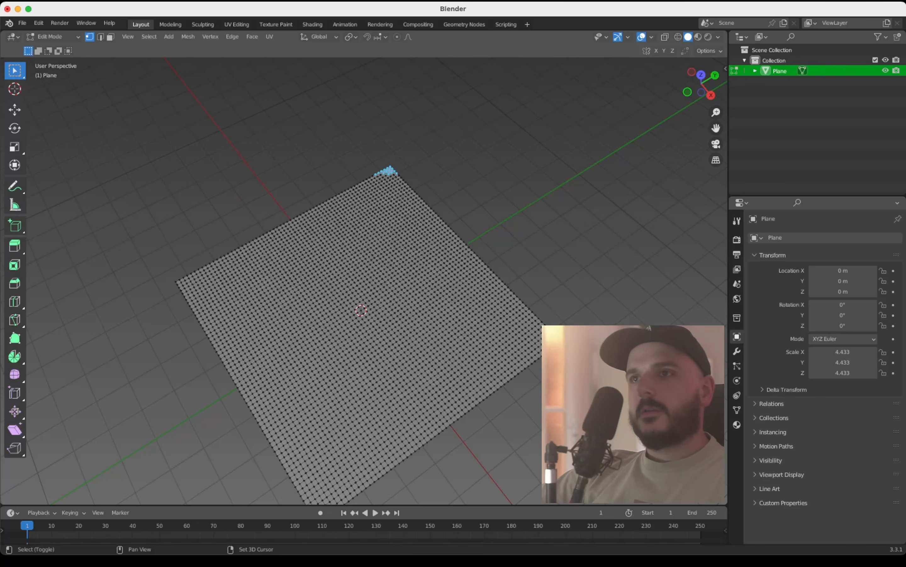
pyautogui.keyDown('shift'); pyautogui.moveTo(553, 323); pyautogui.dragTo(551, 323); pyautogui.keyUp('shift')
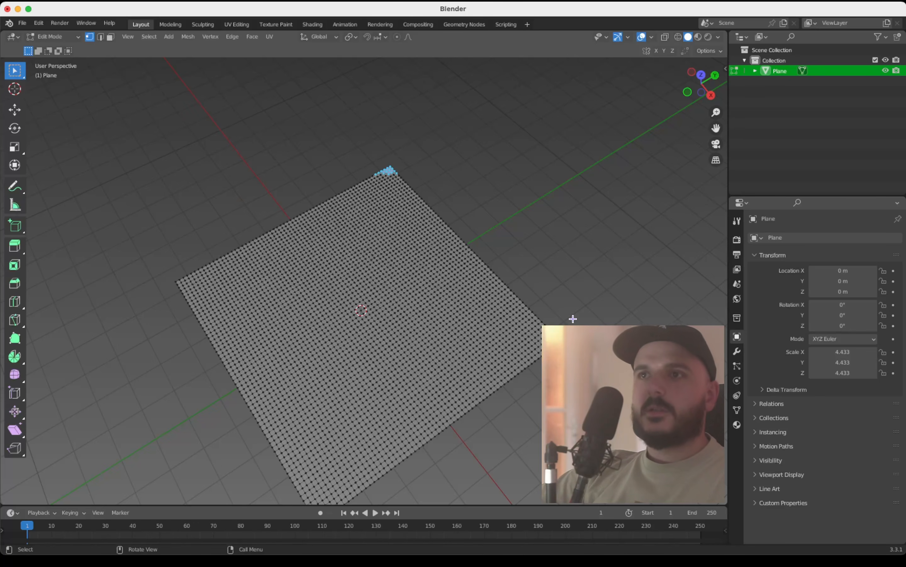
pyautogui.press('b')
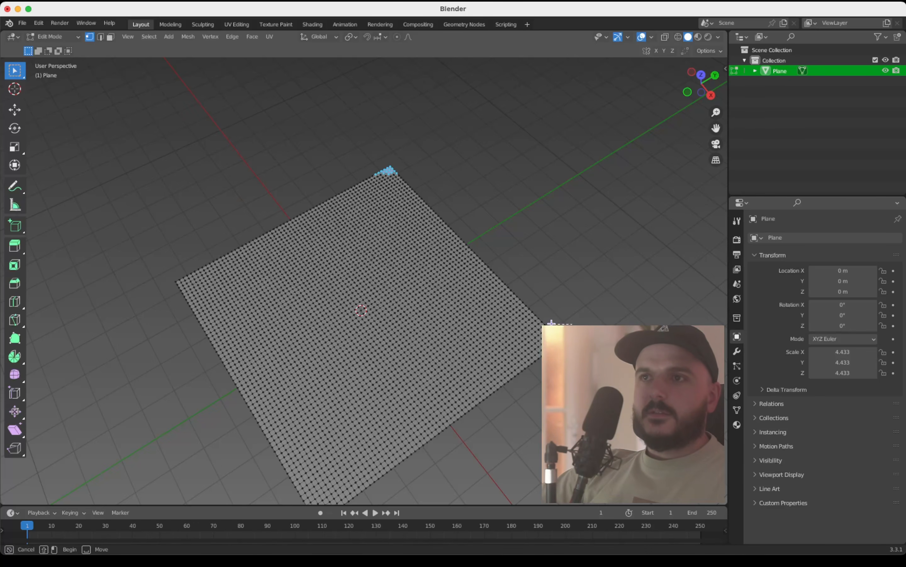
pyautogui.keyDown('shift'); pyautogui.moveTo(551, 323); pyautogui.dragTo(551, 323); pyautogui.keyUp('shift')
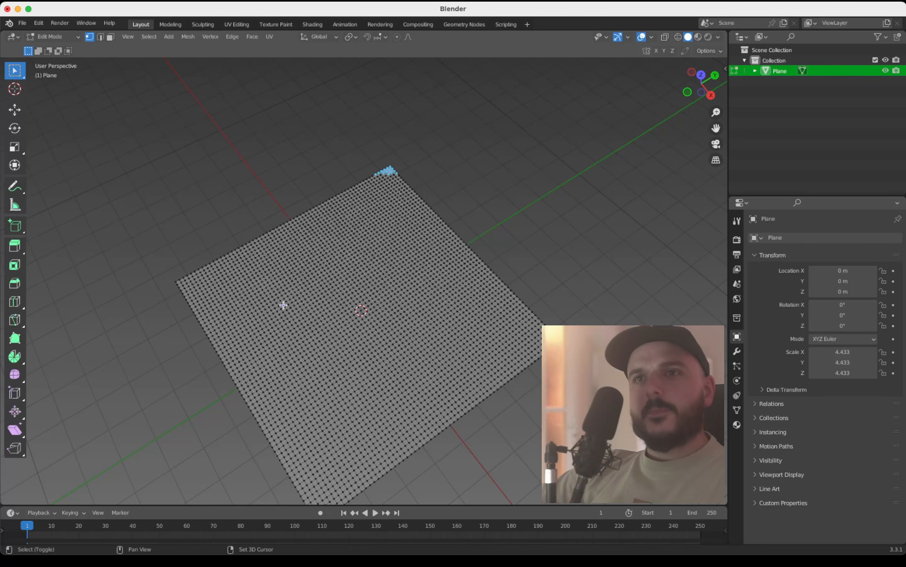
# Step: Add two small vertex patches inside the plane to the selection, one nearer the left-hand corner and one nearer the front corner
pyautogui.press('b')
pyautogui.moveTo(284, 299); pyautogui.dragTo(276, 291)
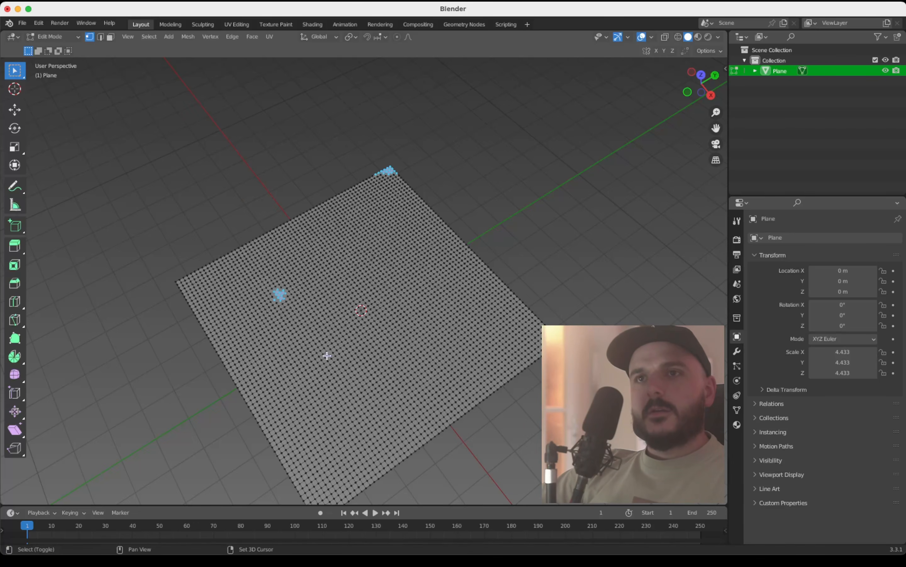
pyautogui.press('b')
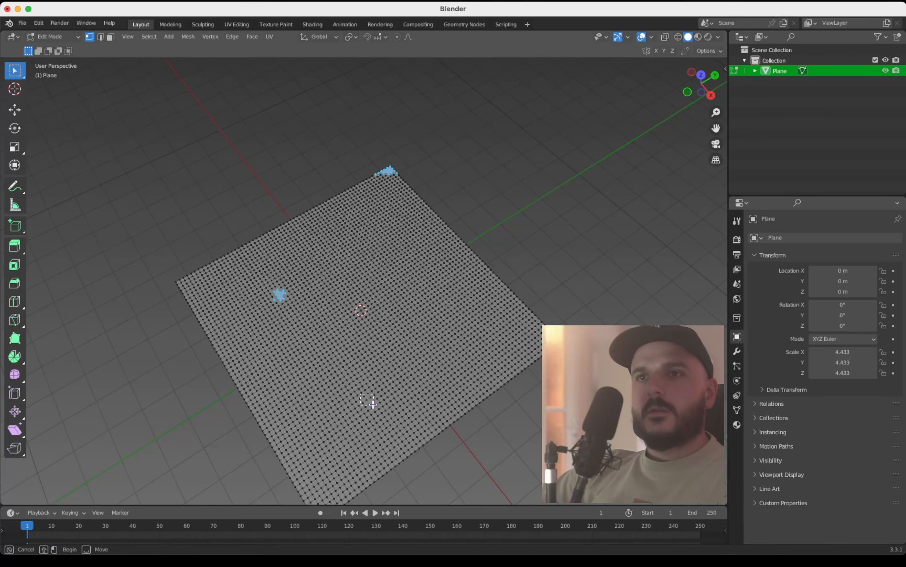
pyautogui.moveTo(373, 404); pyautogui.dragTo(361, 394)
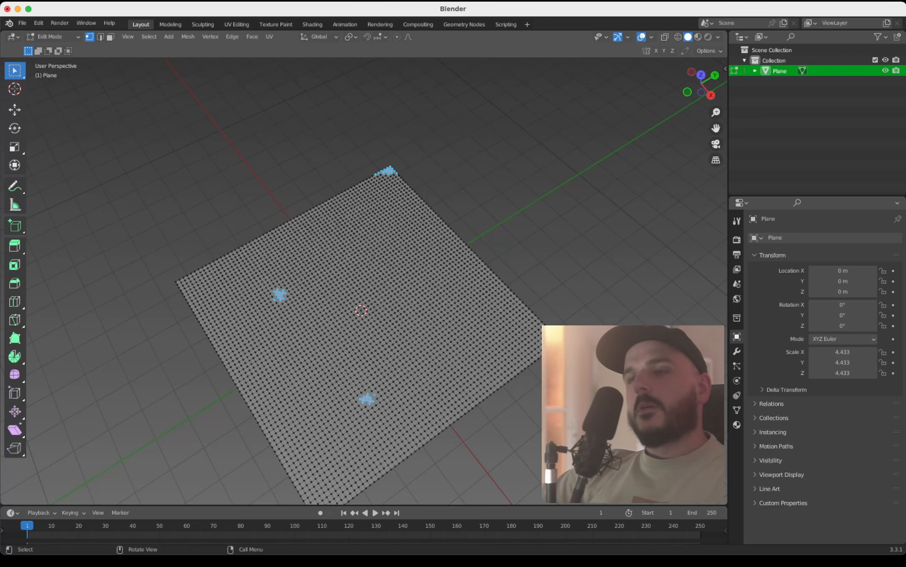
# Step: Create a vertex group named Pin on the plane and assign the selected vertex patches to it
pyautogui.click(737, 410)
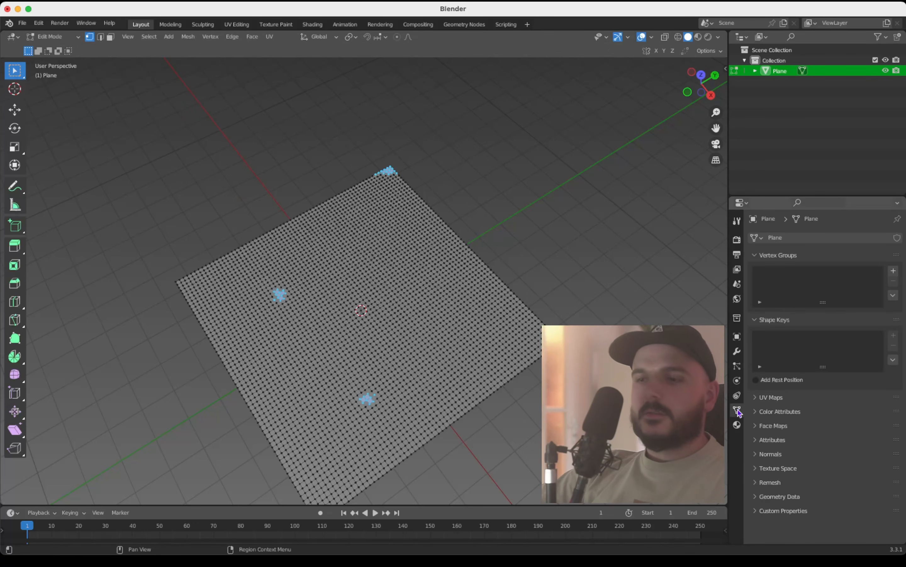
pyautogui.click(893, 272)
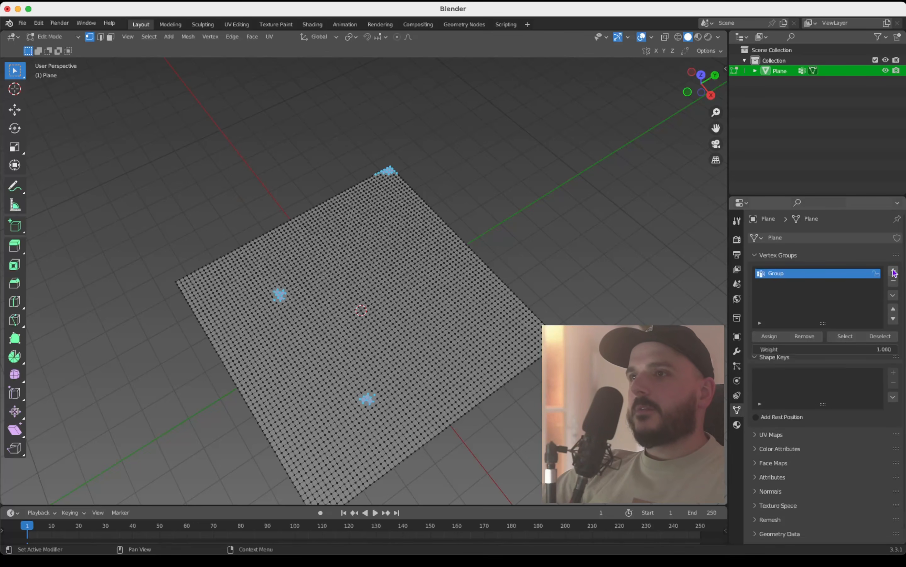
pyautogui.doubleClick(781, 278)
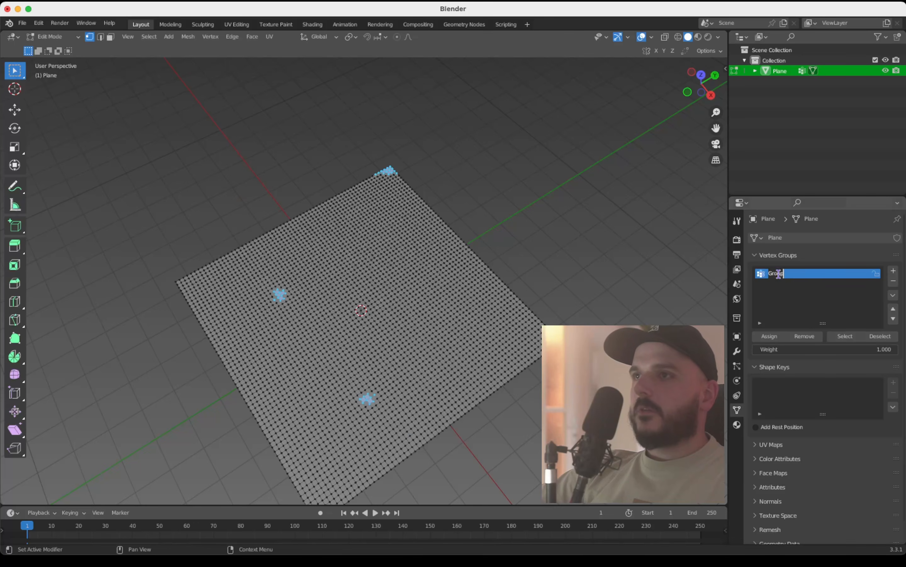
pyautogui.write('F')
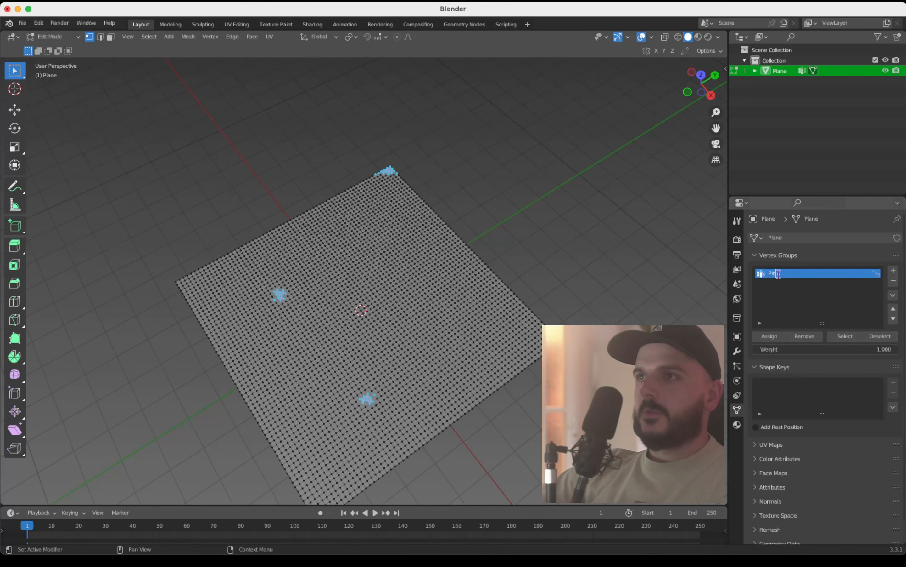
pyautogui.press('Return')
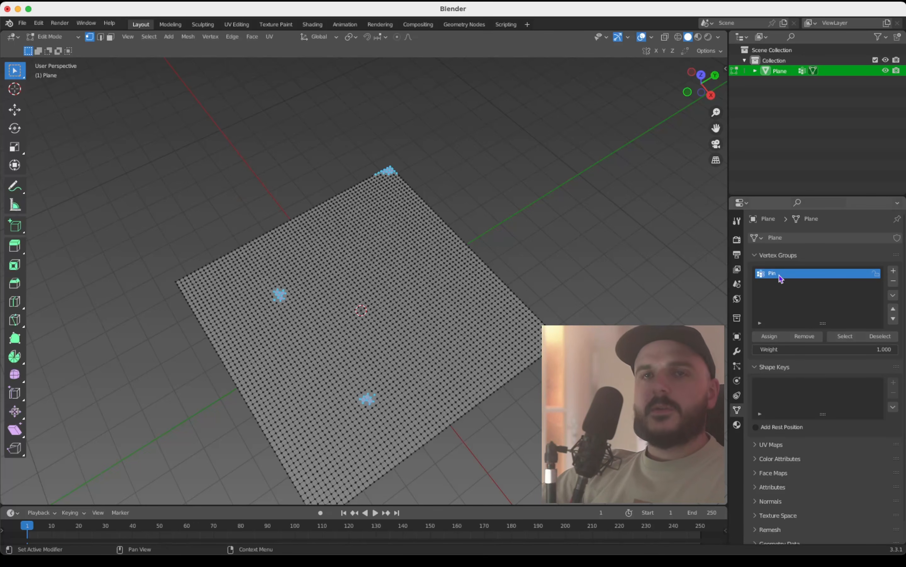
pyautogui.click(775, 338)
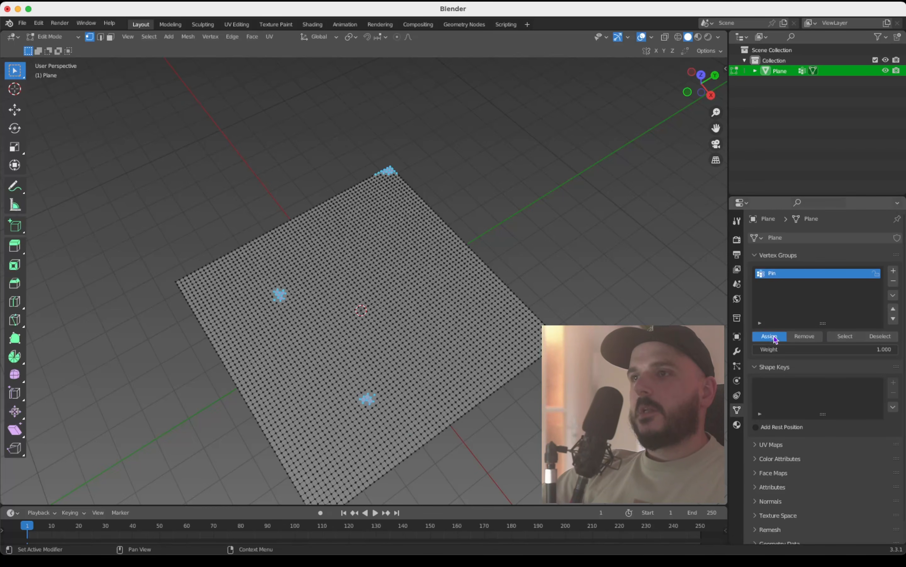
# Step: Check the Pin group by clearing the selection and reselecting its assigned vertices, finishing with nothing selected
pyautogui.click(634, 303)
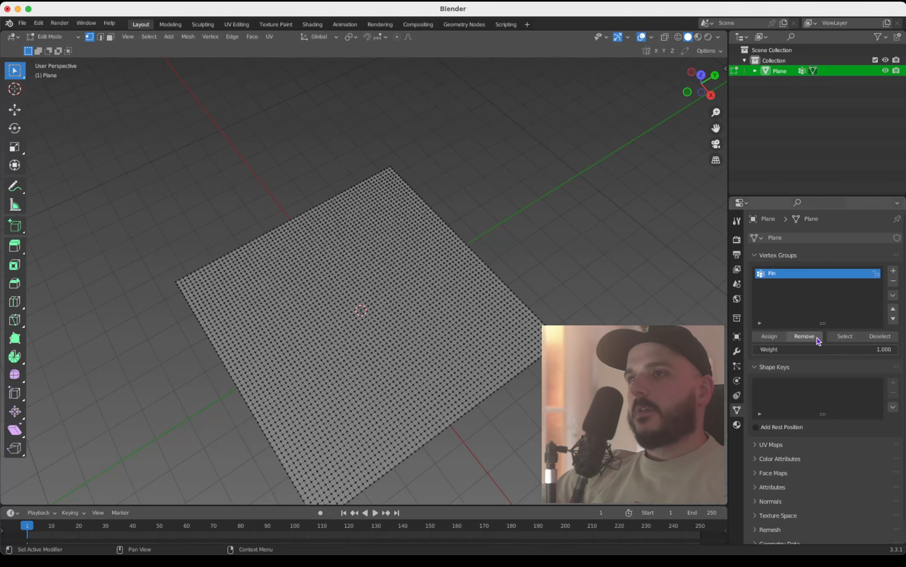
pyautogui.click(847, 338)
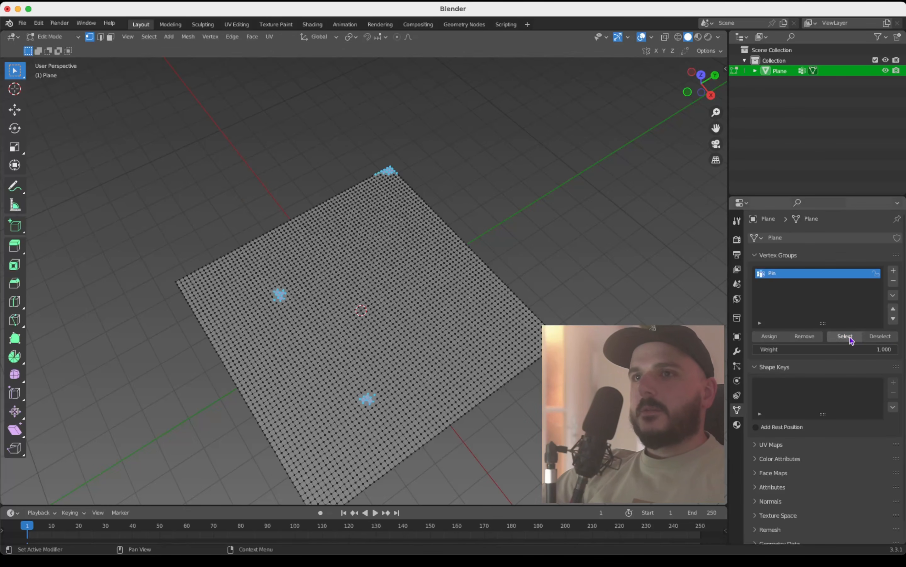
pyautogui.click(580, 245)
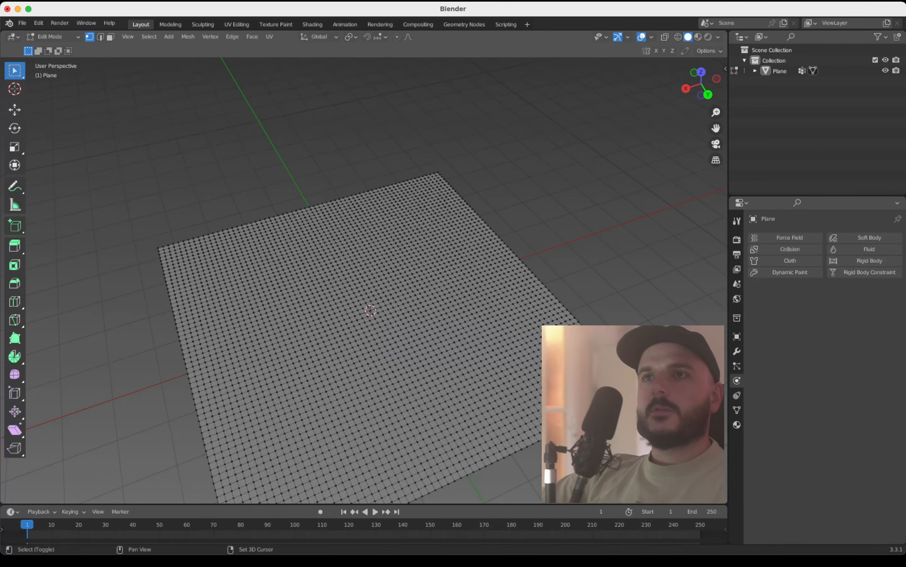
pyautogui.keyDown('shift'); pyautogui.moveTo(374, 299); pyautogui.dragTo(372, 284, button='middle'); pyautogui.keyUp('shift')
pyautogui.keyDown('ctrl'); pyautogui.moveTo(373, 284); pyautogui.dragTo(373, 275, button='middle'); pyautogui.keyUp('ctrl')
pyautogui.moveTo(372, 275)
pyautogui.mouseDown(button='middle')
pyautogui.moveTo(354, 282)
pyautogui.moveTo(371, 258)
pyautogui.mouseUp(button='middle')
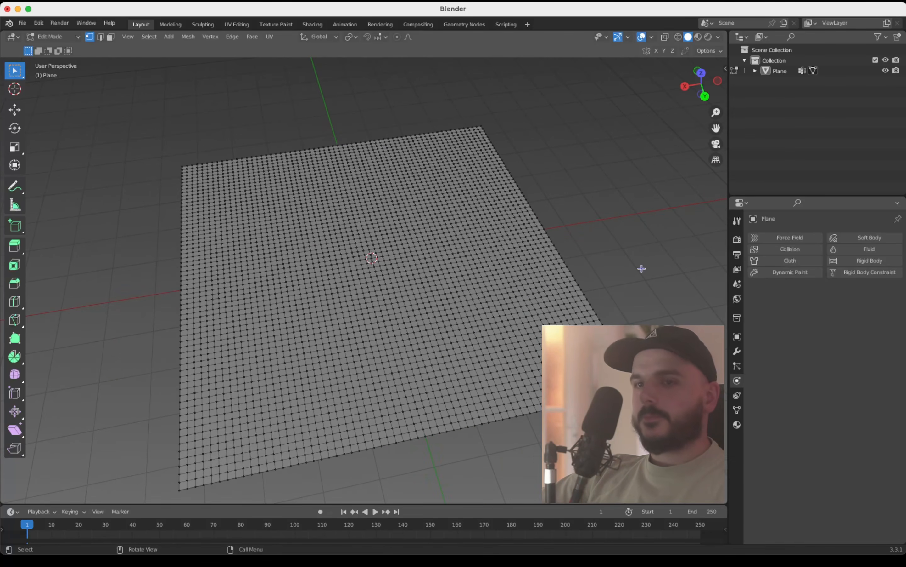
# Step: Return to Object Mode and add Cloth physics to the plane with Quality Steps set to 12
pyautogui.press('Tab')
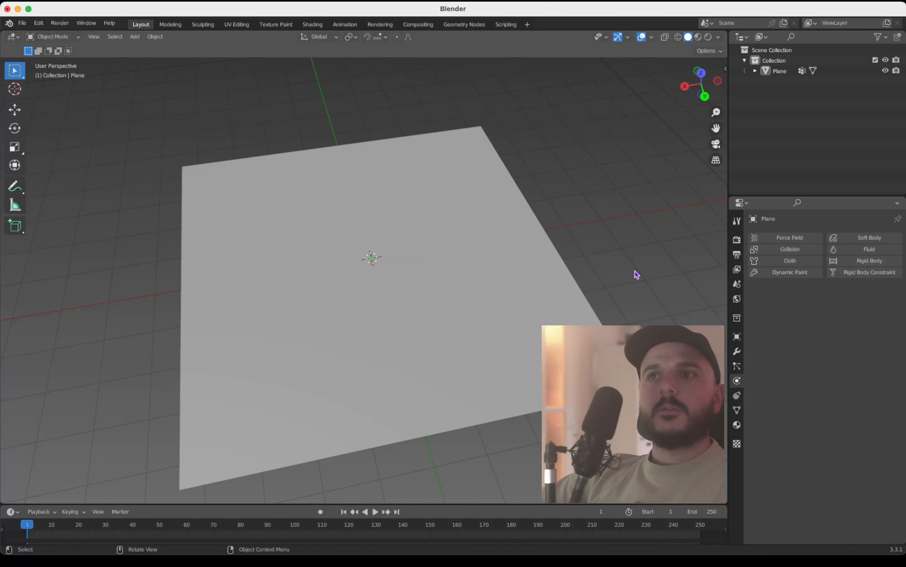
pyautogui.click(532, 276)
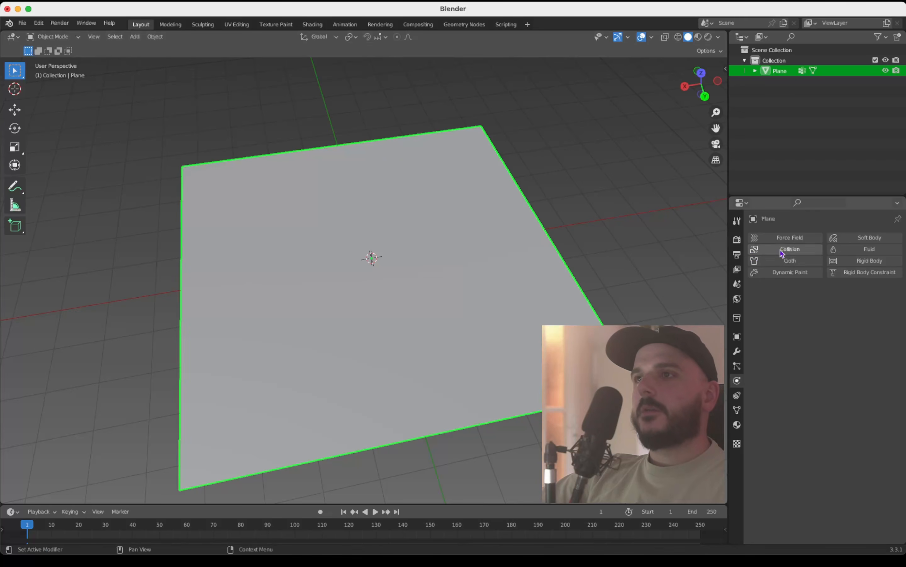
pyautogui.click(795, 263)
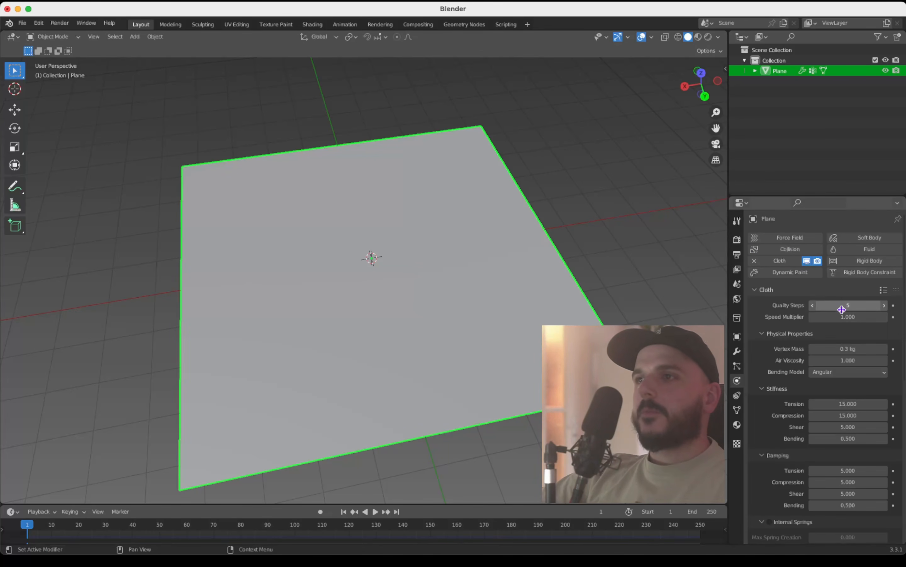
pyautogui.click(842, 306)
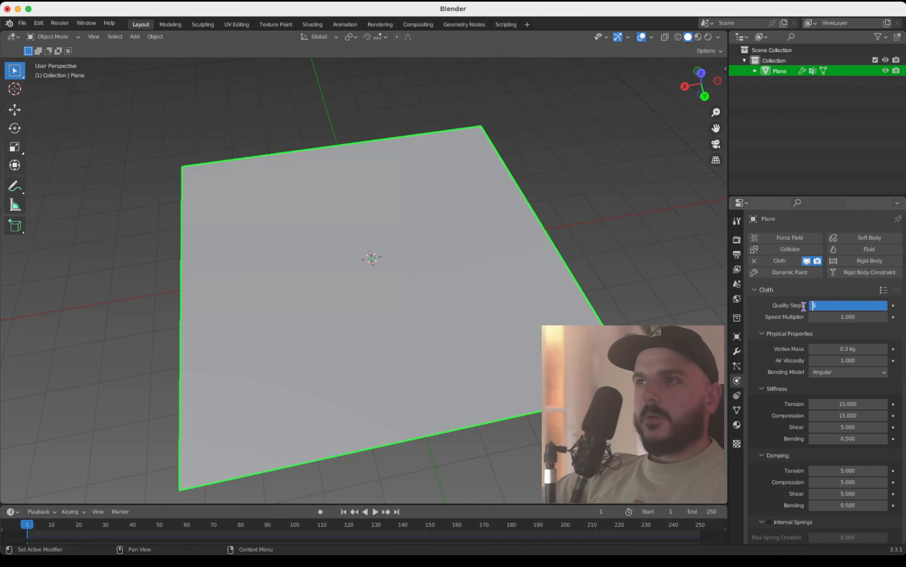
pyautogui.write('12')
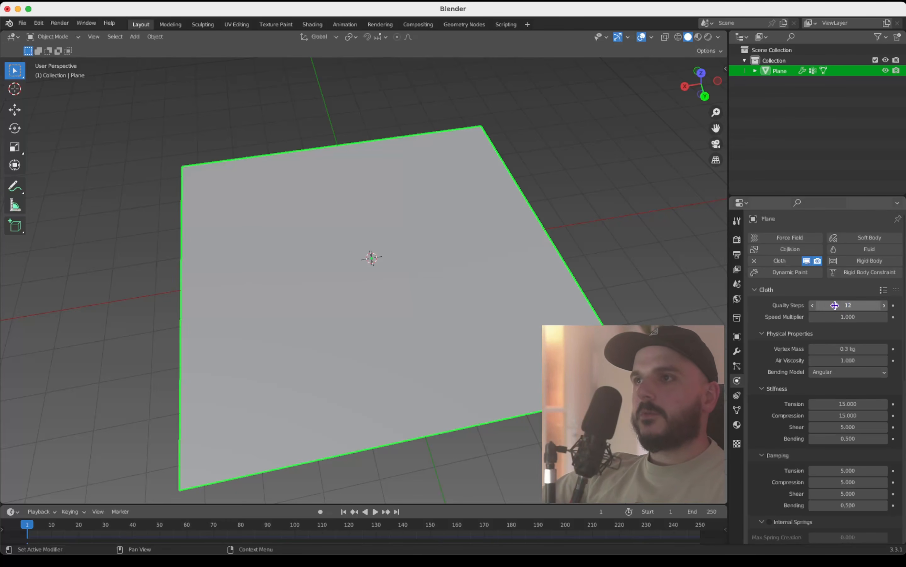
pyautogui.press('Return')
# Step: Set the cloth's Pin Group in the Shape settings to the Pin vertex group
pyautogui.scroll(-15, 833, 310)
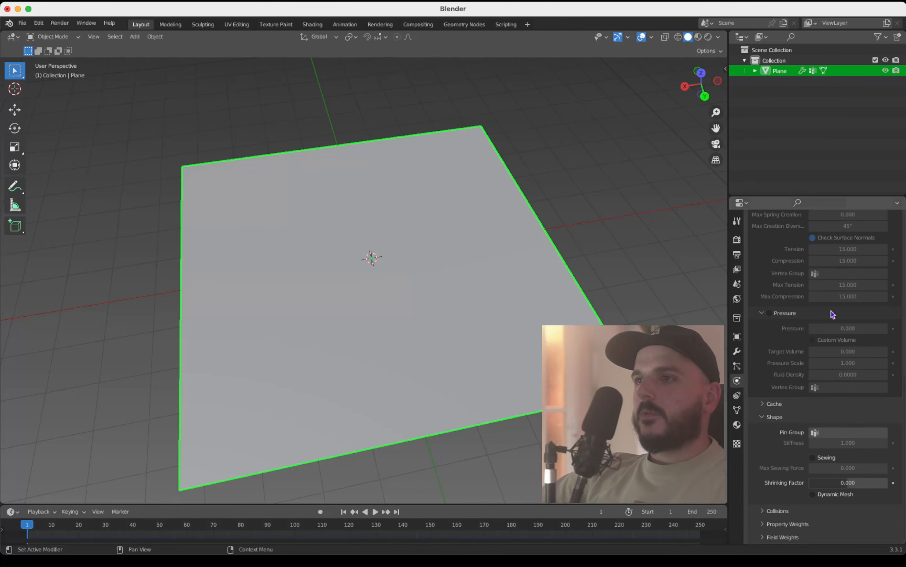
pyautogui.click(768, 417)
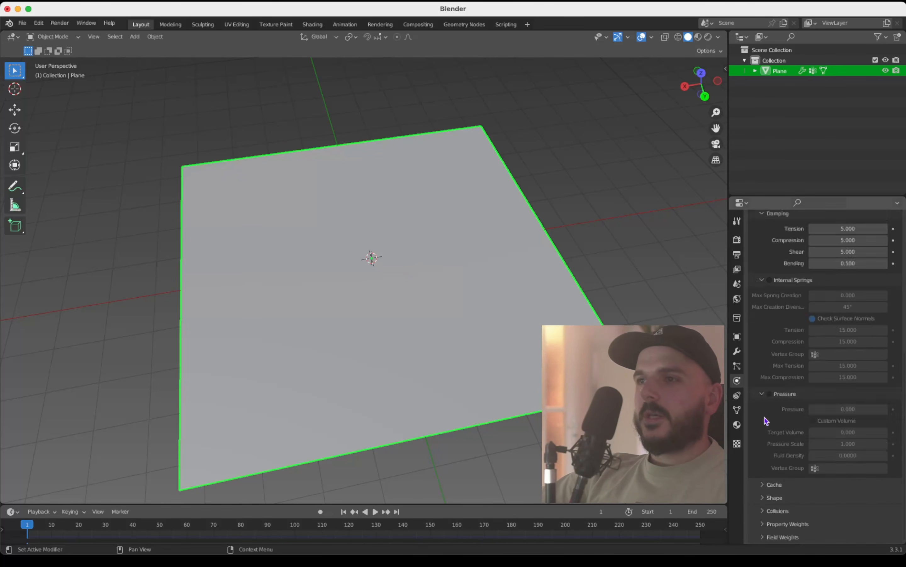
pyautogui.click(767, 499)
pyautogui.scroll(-5, 812, 477)
pyautogui.click(816, 432)
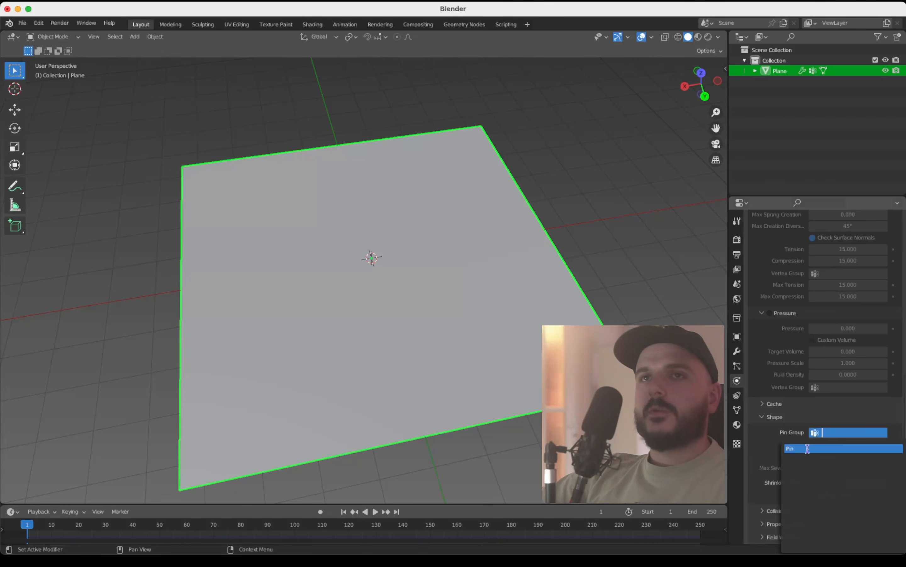
pyautogui.click(808, 449)
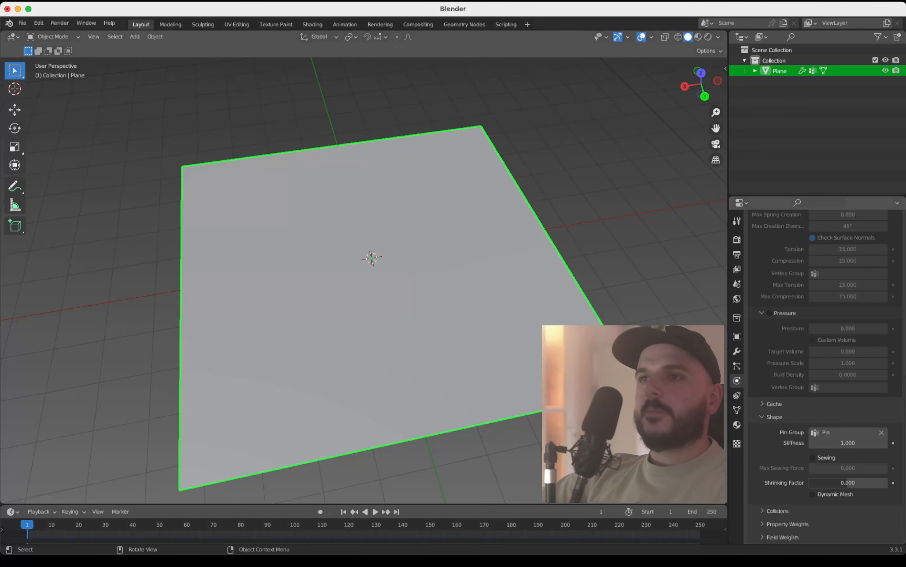
# Step: Rotate the plane 45° in the top view so it forms a diamond
pyautogui.hotkey('alt', 'a')
pyautogui.moveTo(371, 258)
pyautogui.mouseDown(button='middle')
pyautogui.moveTo(361, 248)
pyautogui.moveTo(362, 262)
pyautogui.mouseUp(button='middle')
pyautogui.keyDown('shift'); pyautogui.moveTo(362, 262); pyautogui.dragTo(386, 271, button='middle'); pyautogui.keyUp('shift')
pyautogui.keyDown('shift'); pyautogui.moveTo(386, 270); pyautogui.dragTo(388, 262, button='middle'); pyautogui.keyUp('shift')
pyautogui.keyDown('ctrl'); pyautogui.moveTo(388, 262); pyautogui.dragTo(388, 270, button='middle'); pyautogui.keyUp('ctrl')
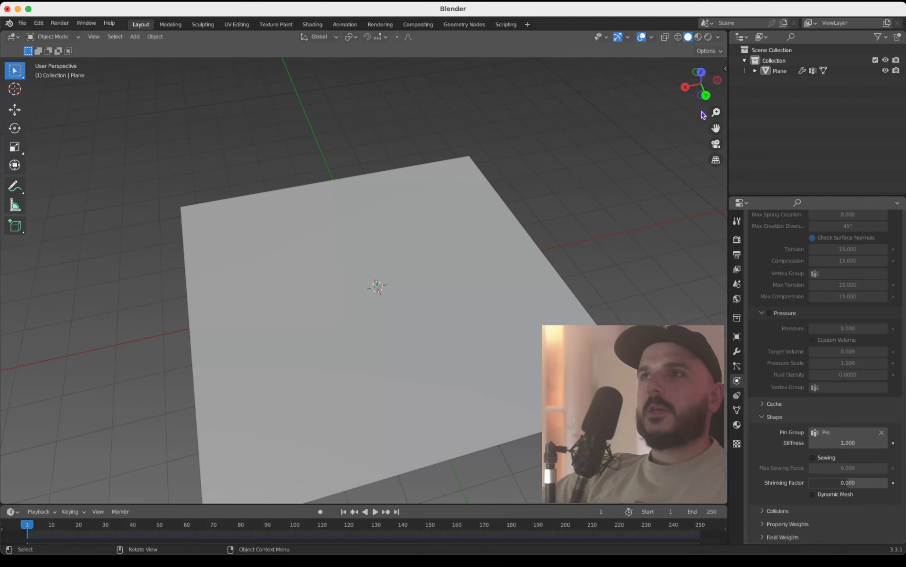
pyautogui.click(700, 73)
pyautogui.scroll(-2, 564, 229)
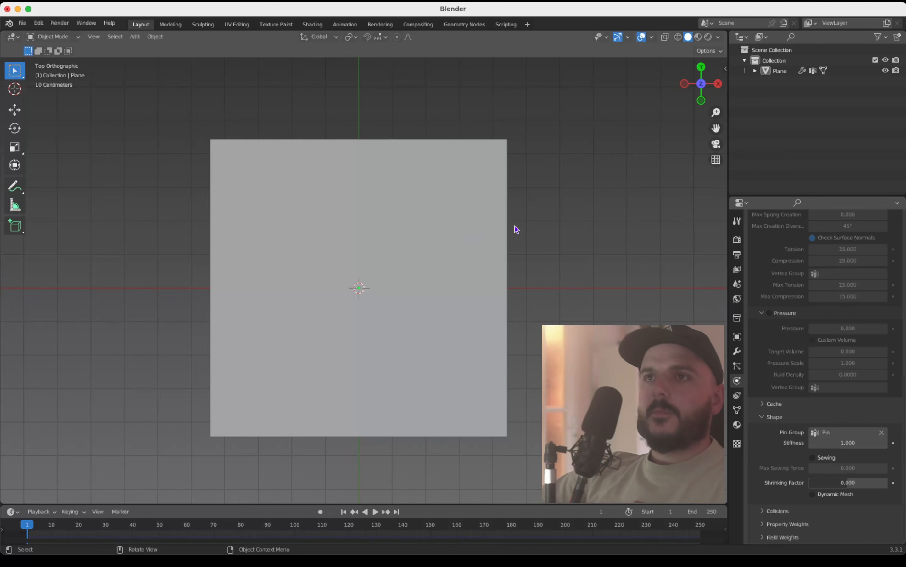
pyautogui.click(457, 236)
pyautogui.write('r45')
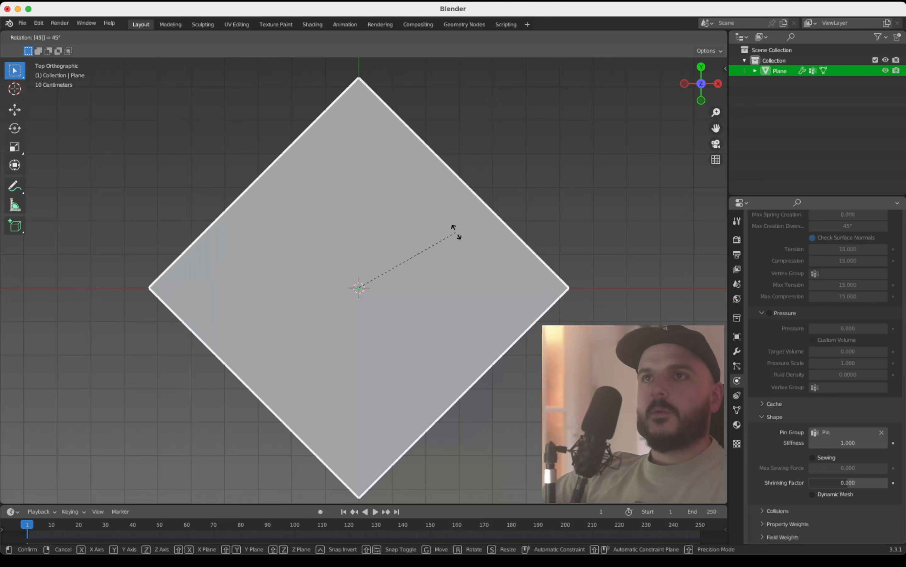
pyautogui.press('Return')
# Step: Rotate the plane freehand in the right side view to a steep slant with its upper end leaning toward negative Y
pyautogui.click(718, 83)
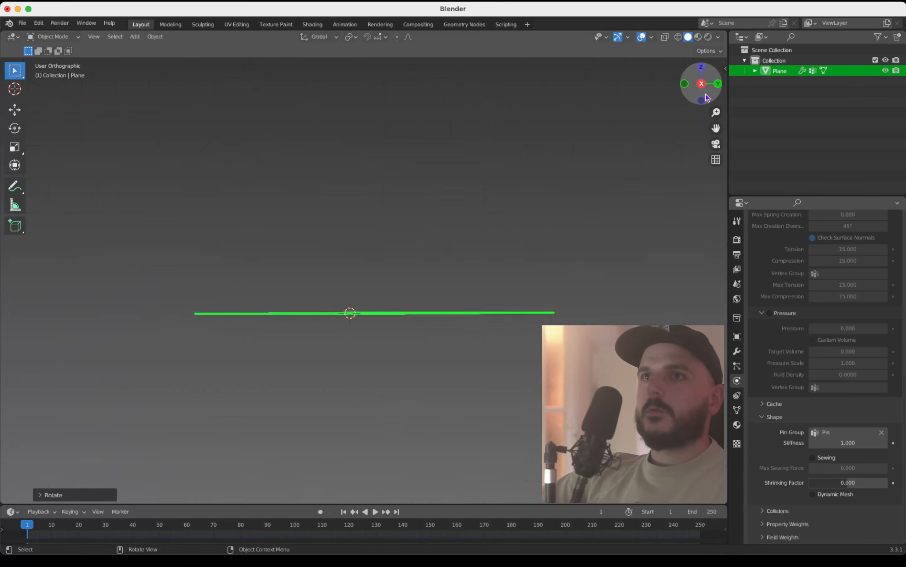
pyautogui.press('r')
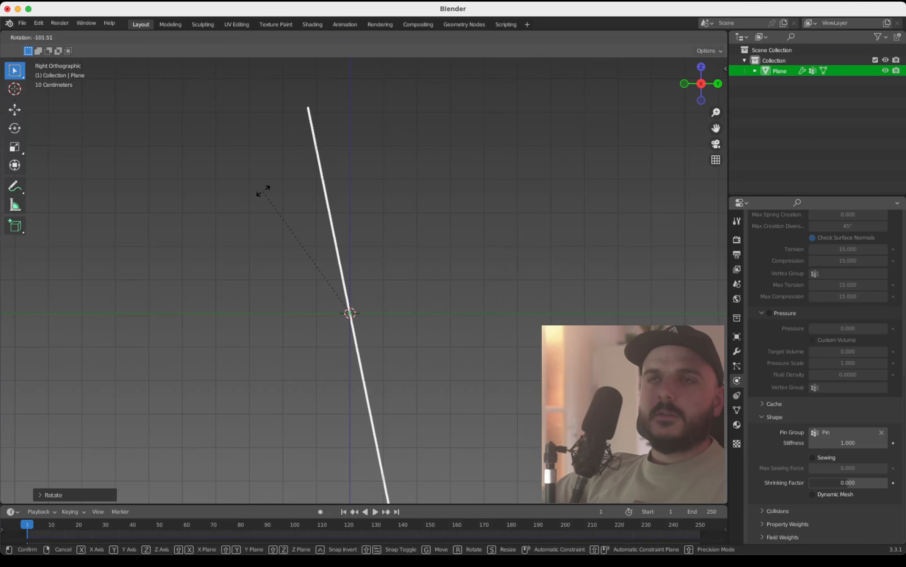
pyautogui.click(243, 211)
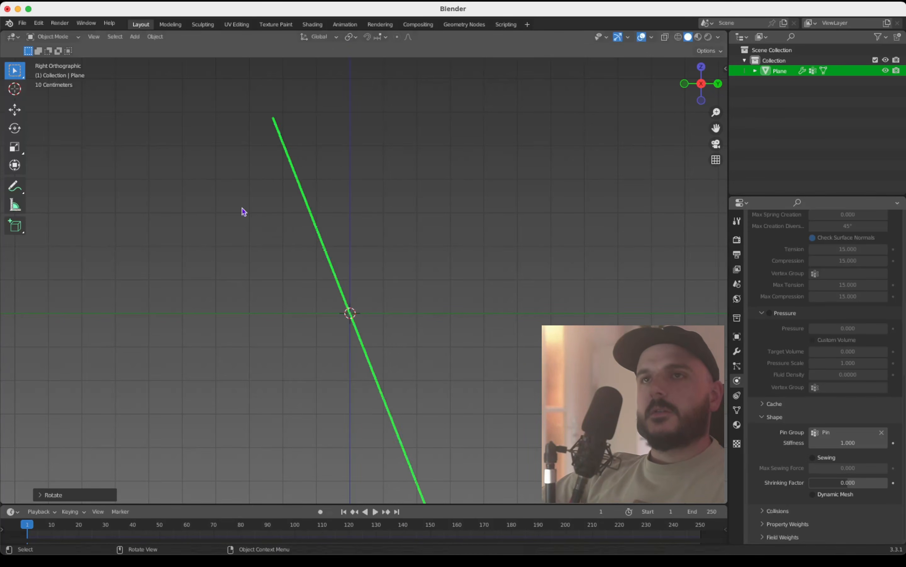
# Step: Play the cloth simulation to about frame 120, inspect the draped folds from several sides, and return to the first frame
pyautogui.scroll(-1, 366, 225)
pyautogui.hscroll(-5, 367, 225)
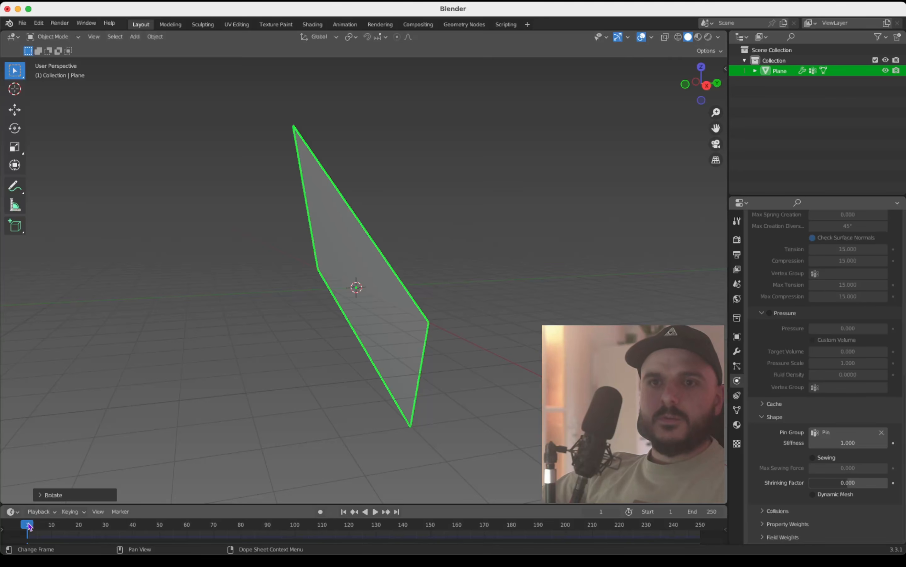
pyautogui.hscroll(-2, 329, 263)
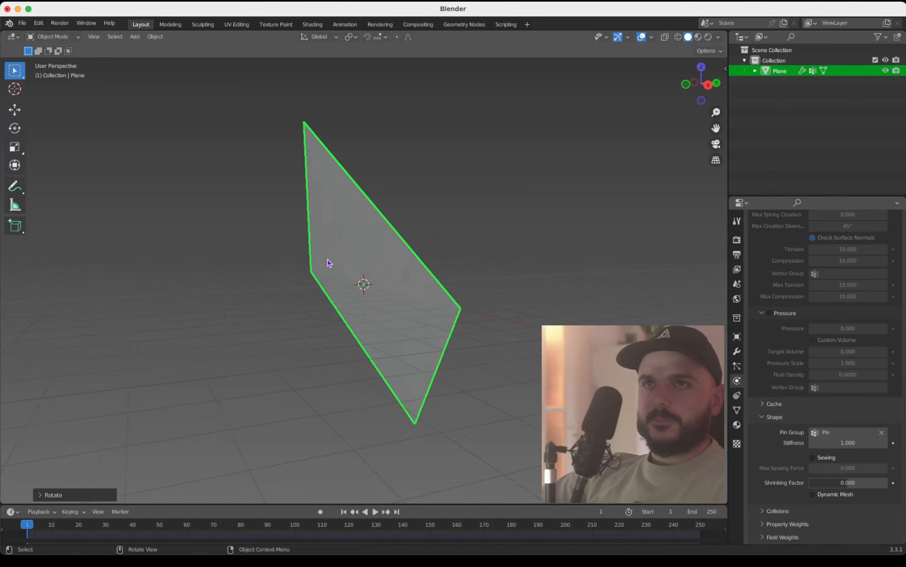
pyautogui.press('space')
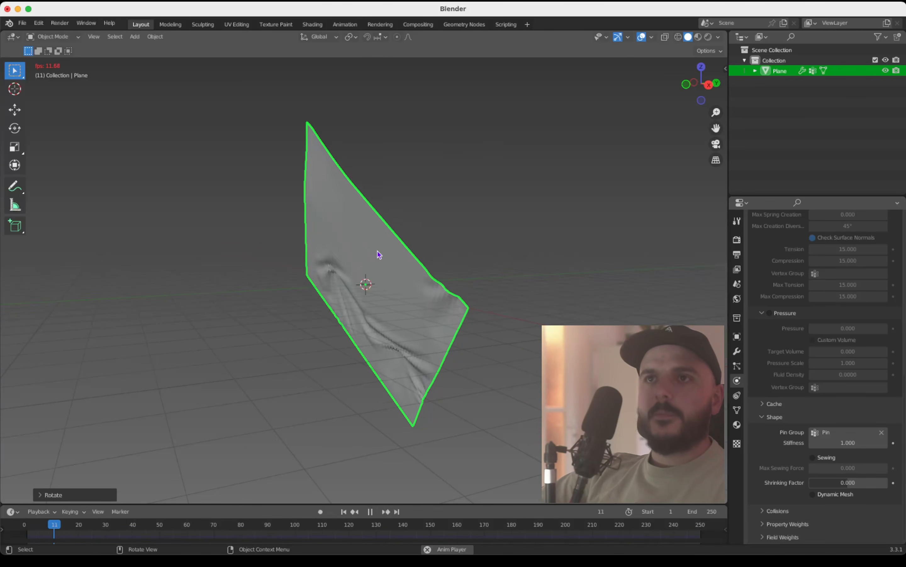
pyautogui.hscroll(-5, 408, 260)
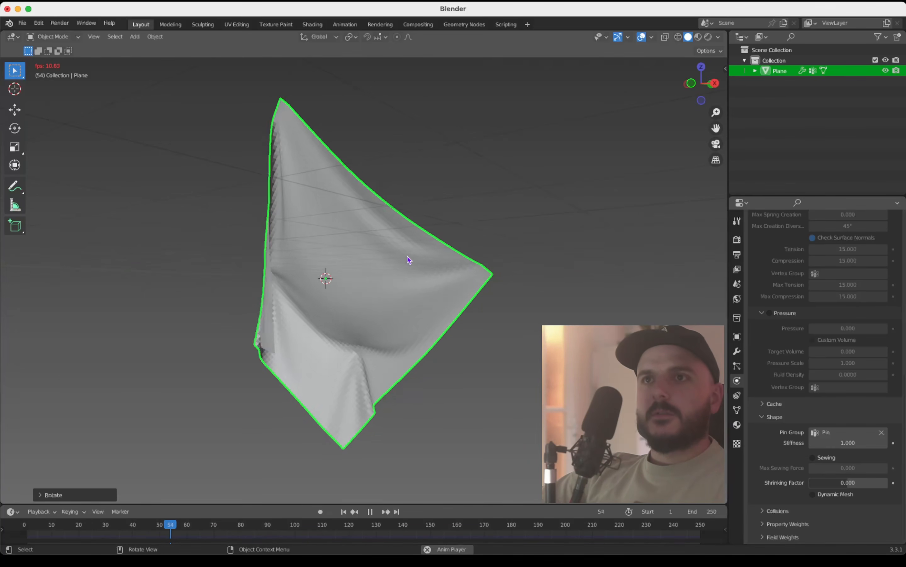
pyautogui.hscroll(-3, 408, 260)
pyautogui.hscroll(-8, 408, 260)
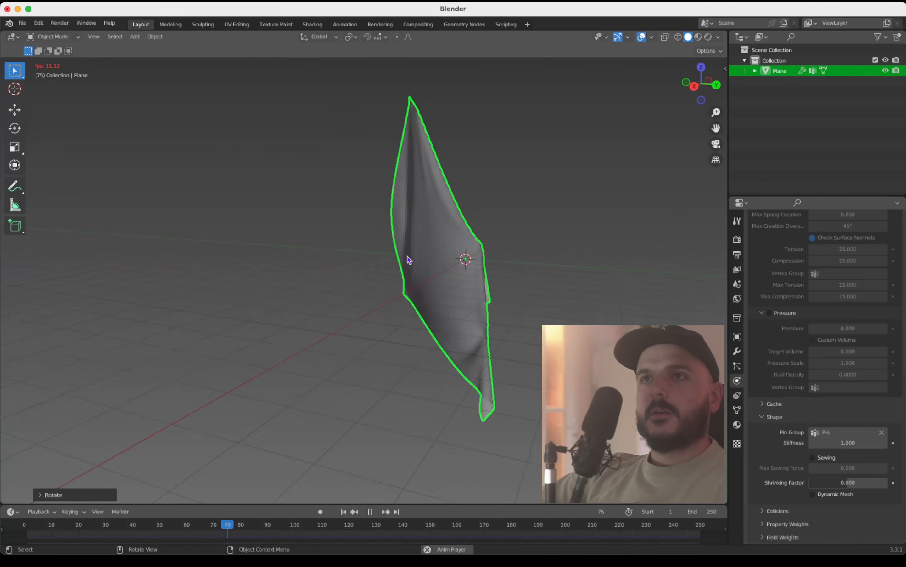
pyautogui.hscroll(-8, 408, 260)
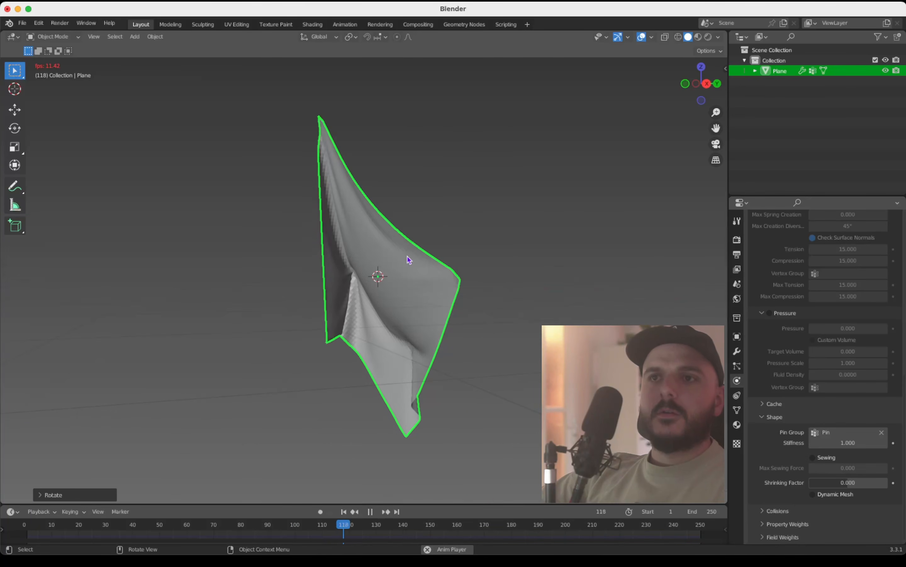
pyautogui.press('space')
pyautogui.hscroll(-5, 408, 260)
pyautogui.hscroll(-3, 408, 260)
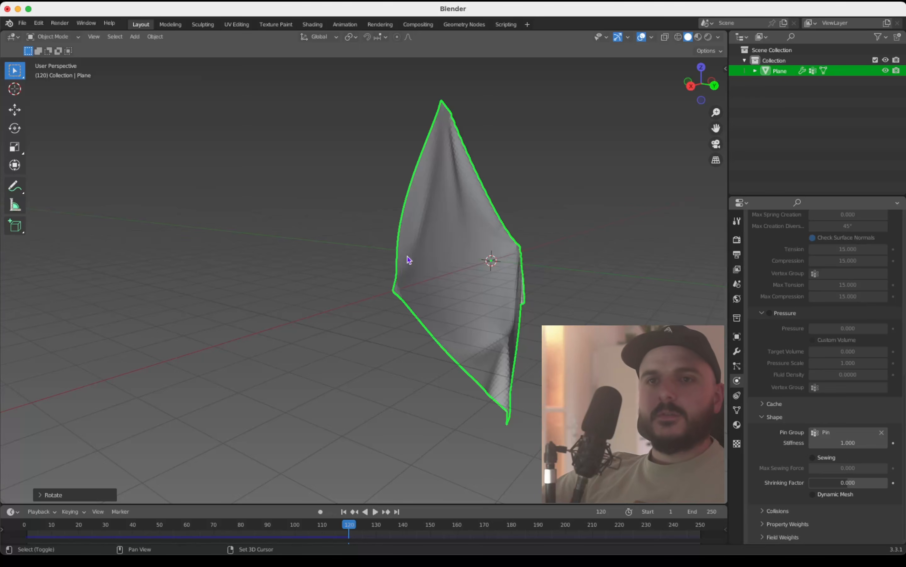
pyautogui.hotkey('shift', 'Left')
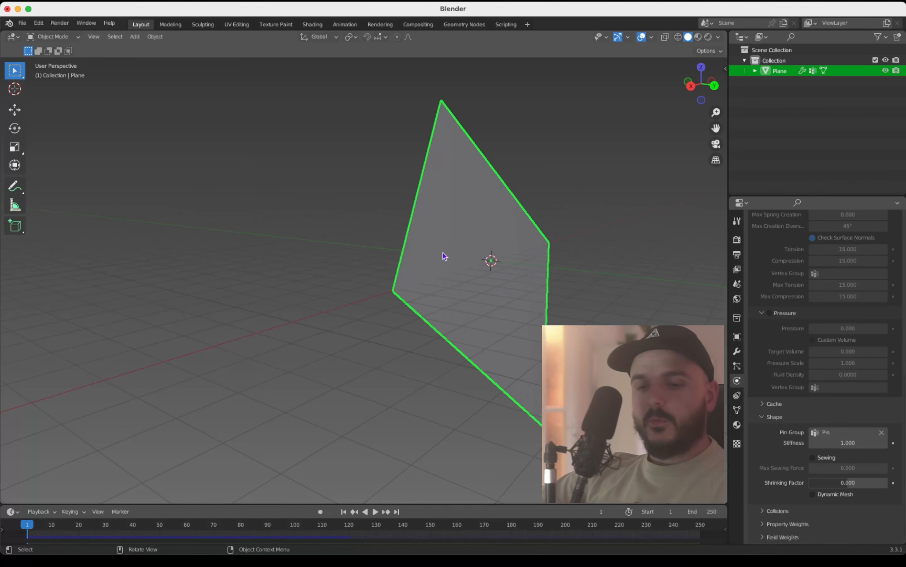
# Step: Subdivide the plane's entire mesh once more to make it denser, returning to Object Mode when done
pyautogui.press('Tab')
pyautogui.hscroll(-4, 446, 253)
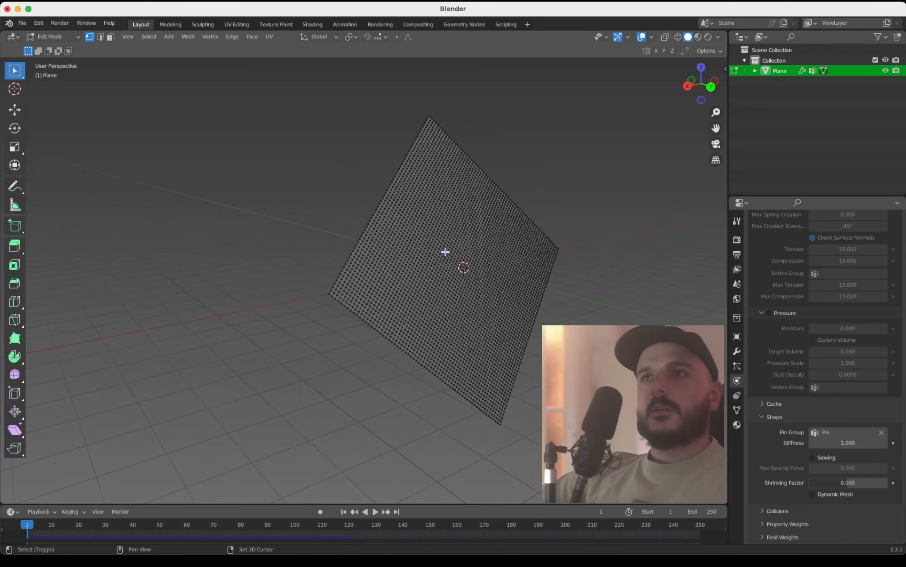
pyautogui.keyDown('shift'); pyautogui.hscroll(3, 445, 251); pyautogui.keyUp('shift')
pyautogui.keyDown('ctrl'); pyautogui.scroll(-2, 445, 251); pyautogui.keyUp('ctrl')
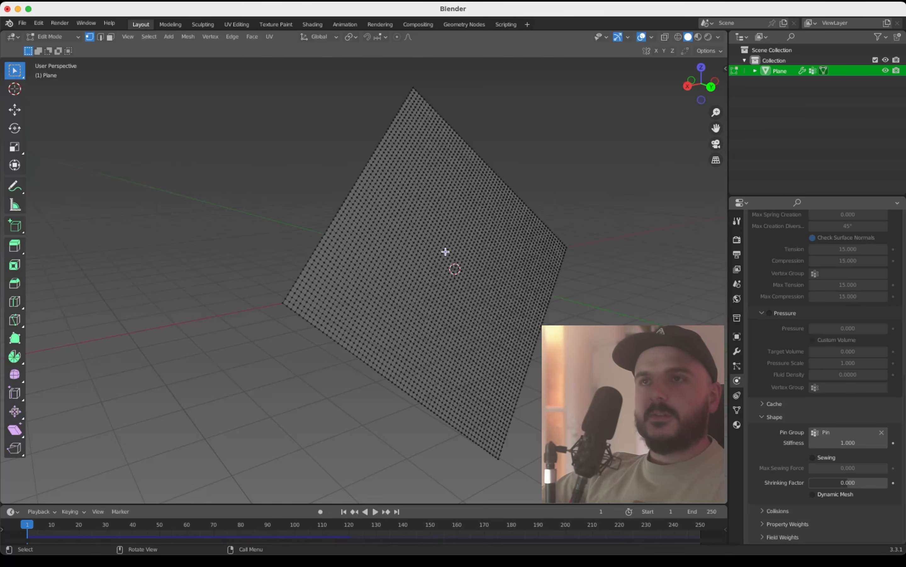
pyautogui.rightClick(446, 252)
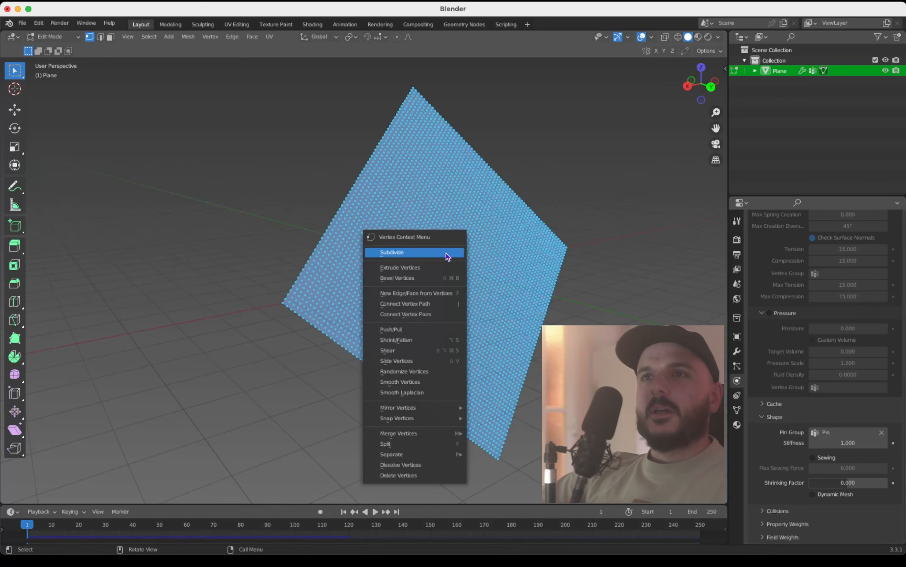
pyautogui.click(448, 253)
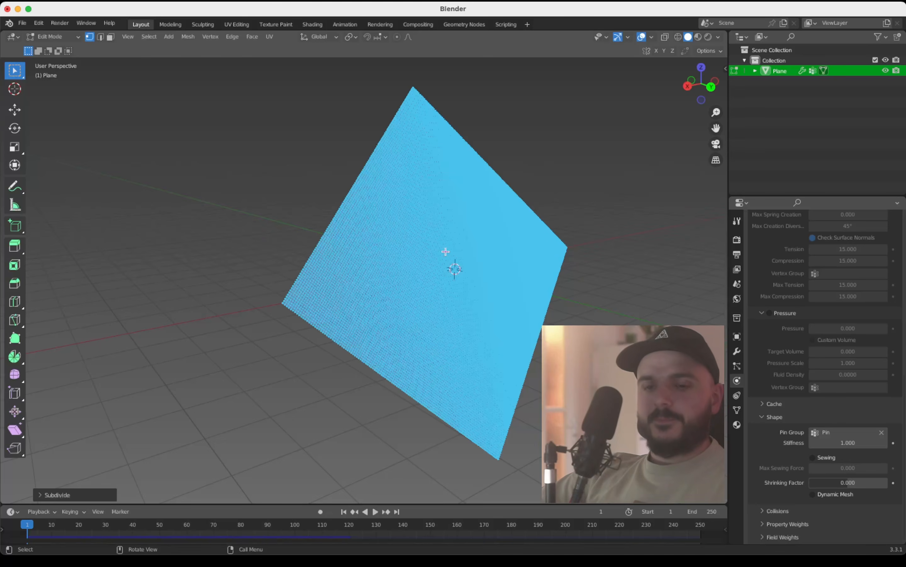
pyautogui.press('Tab')
# Step: Run the cloth simulation on the denser plane and stop it at frame 69 while checking the folds from several sides
pyautogui.moveTo(449, 257); pyautogui.dragTo(455, 256, button='middle')
pyautogui.press('space')
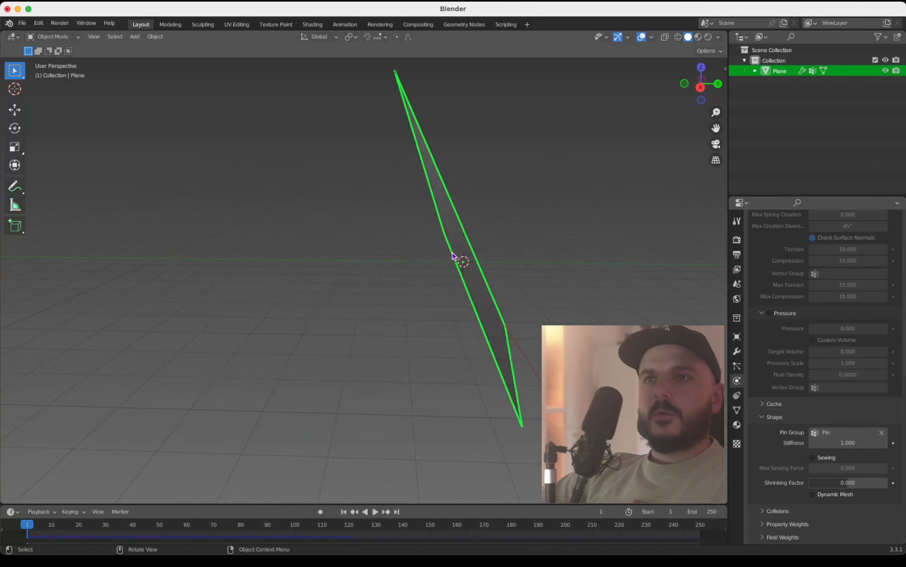
pyautogui.moveTo(453, 259); pyautogui.dragTo(481, 243, button='middle')
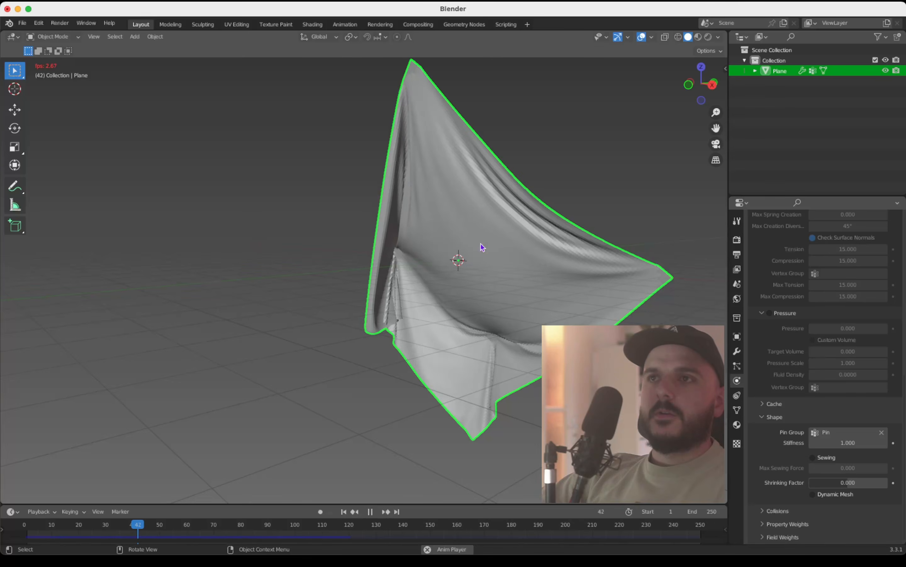
pyautogui.hscroll(5, 481, 244)
pyautogui.hscroll(5, 481, 245)
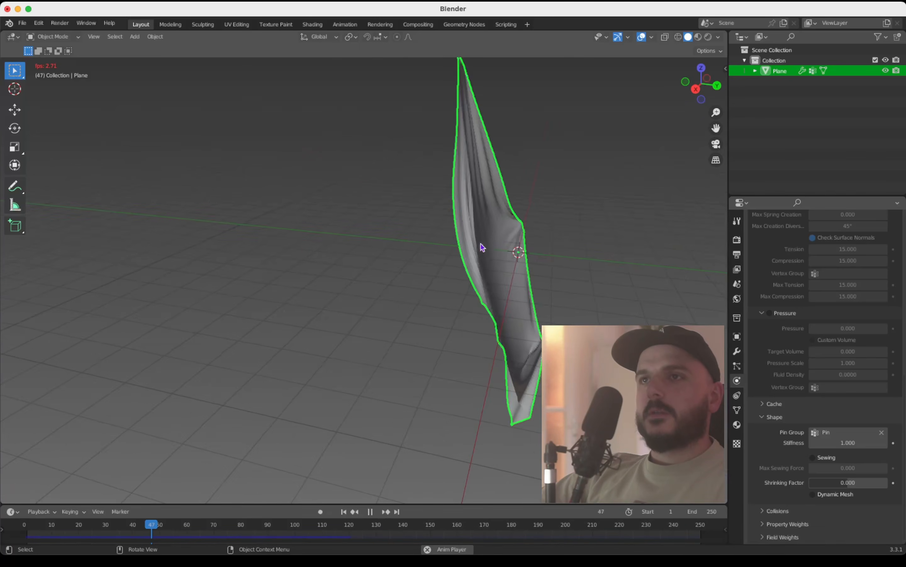
pyautogui.hscroll(5, 481, 244)
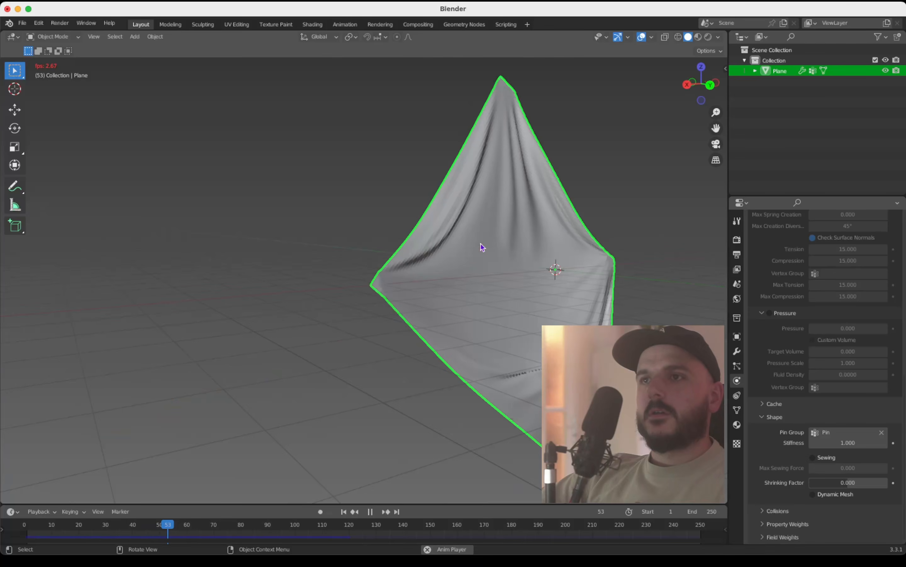
pyautogui.keyDown('shift'); pyautogui.hscroll(2, 481, 244); pyautogui.keyUp('shift')
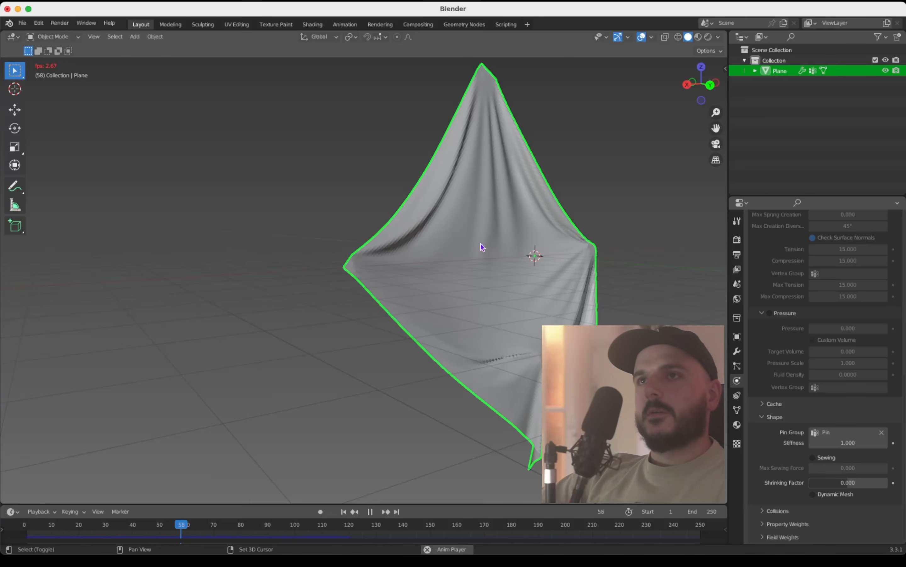
pyautogui.hscroll(4, 481, 243)
pyautogui.hscroll(2, 481, 244)
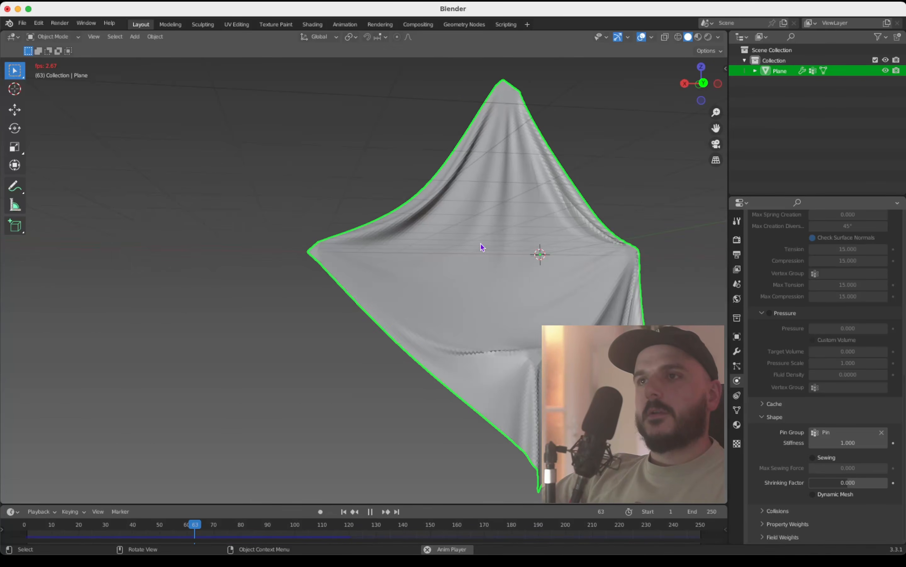
pyautogui.scroll(1, 481, 243)
pyautogui.press('space')
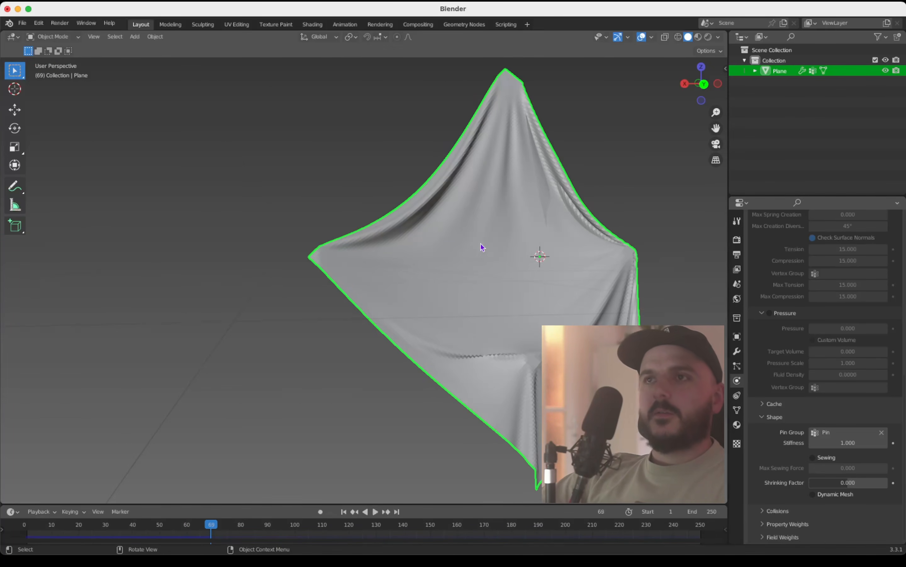
# Step: Convert the draped cloth plane to a mesh in its frame 69 shape
pyautogui.hscroll(-2, 496, 256)
pyautogui.scroll(3, 510, 296)
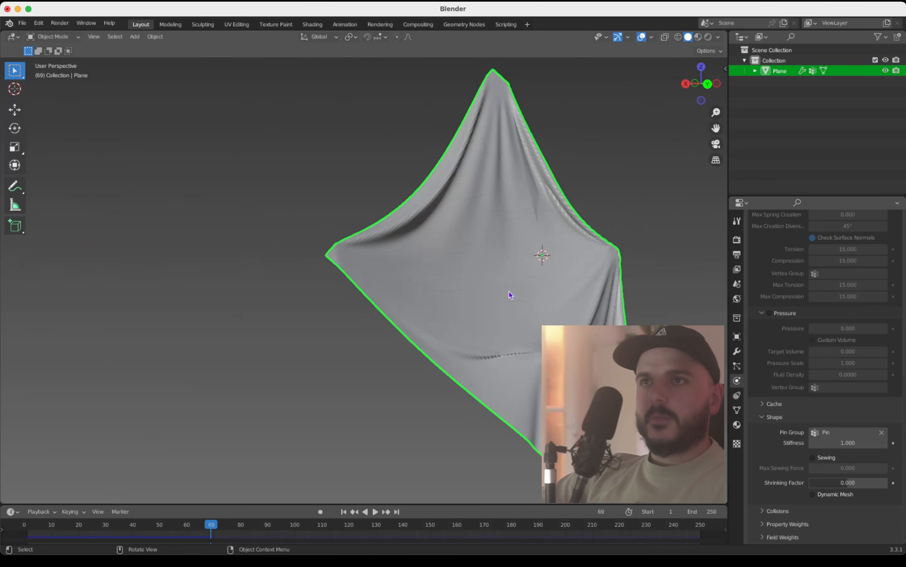
pyautogui.keyDown('shift'); pyautogui.scroll(2, 509, 295); pyautogui.keyUp('shift')
pyautogui.rightClick(476, 276)
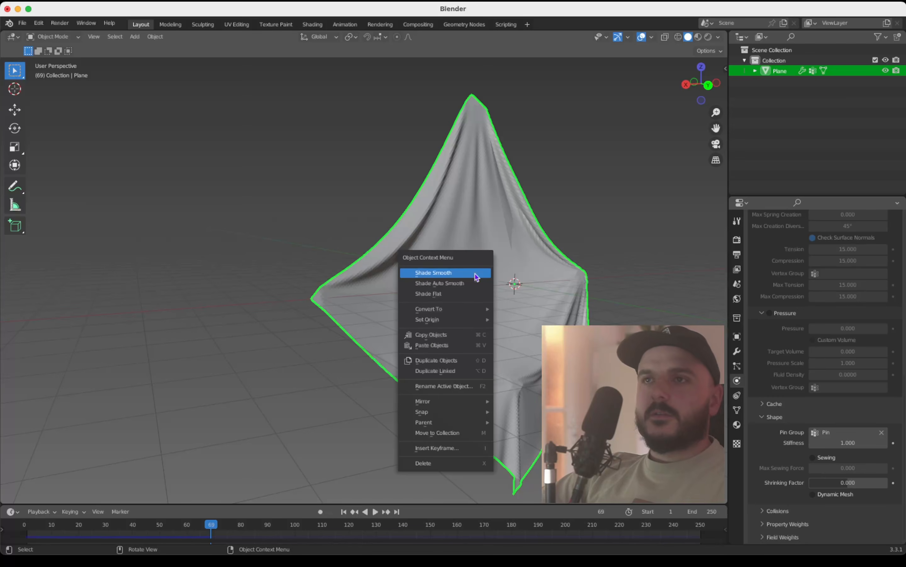
pyautogui.moveTo(485, 311)
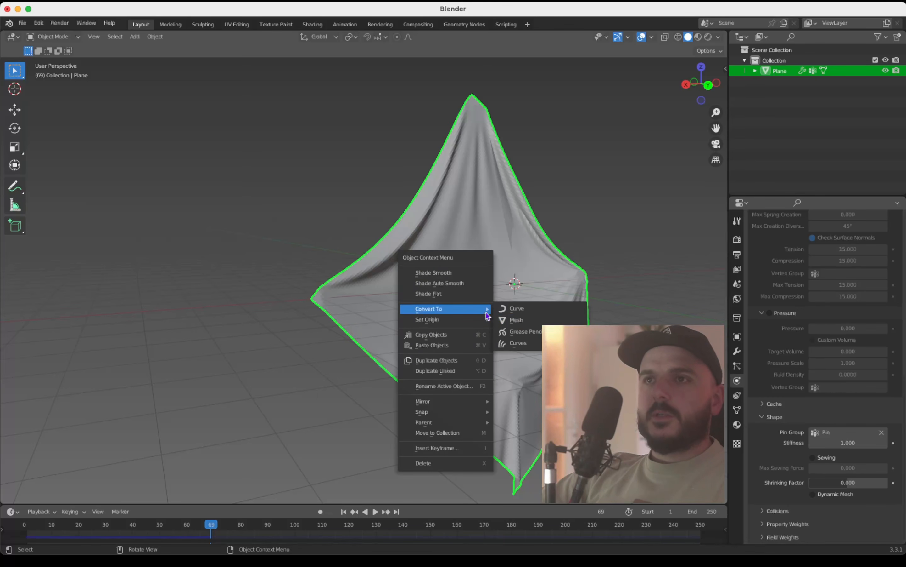
pyautogui.click(516, 320)
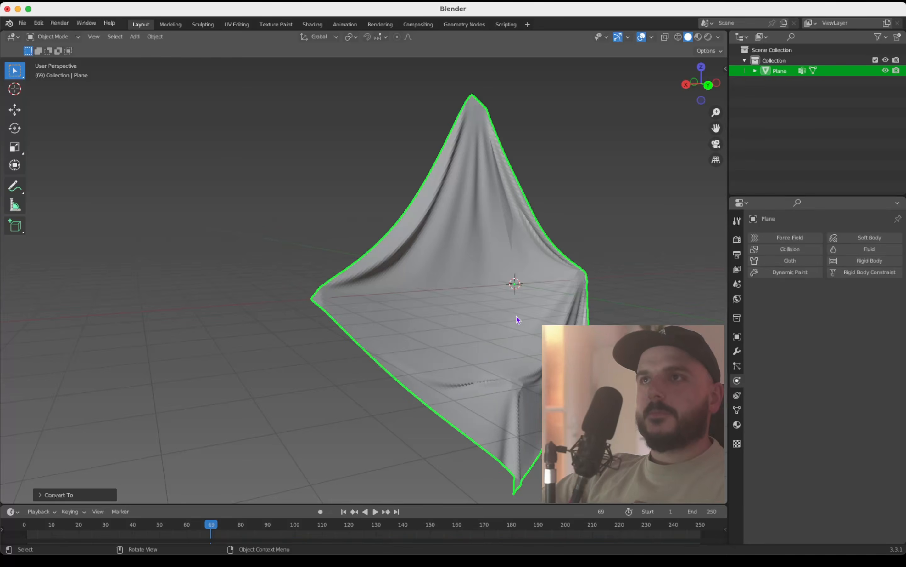
# Step: Rotate the converted cloth about 69° in the right side view so it lies roughly horizontal
pyautogui.click(686, 84)
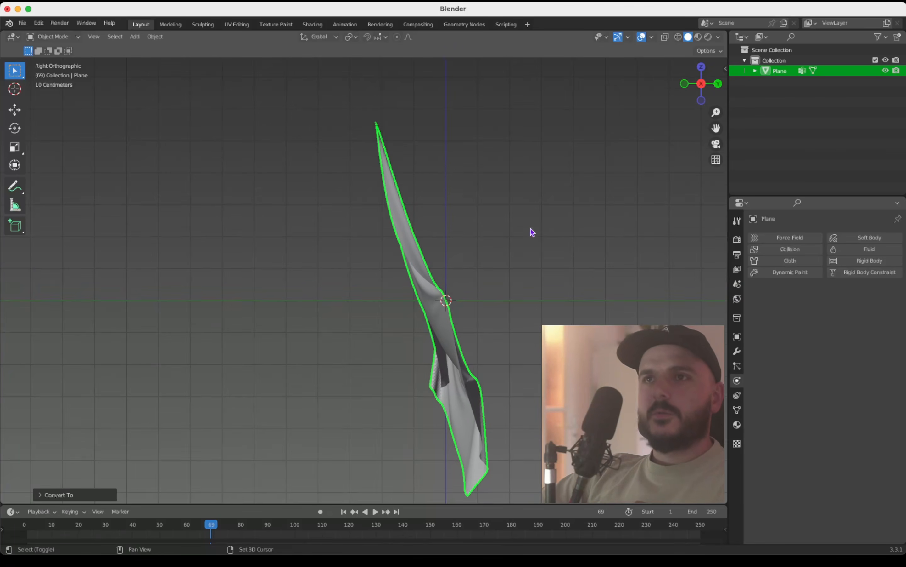
pyautogui.press('r')
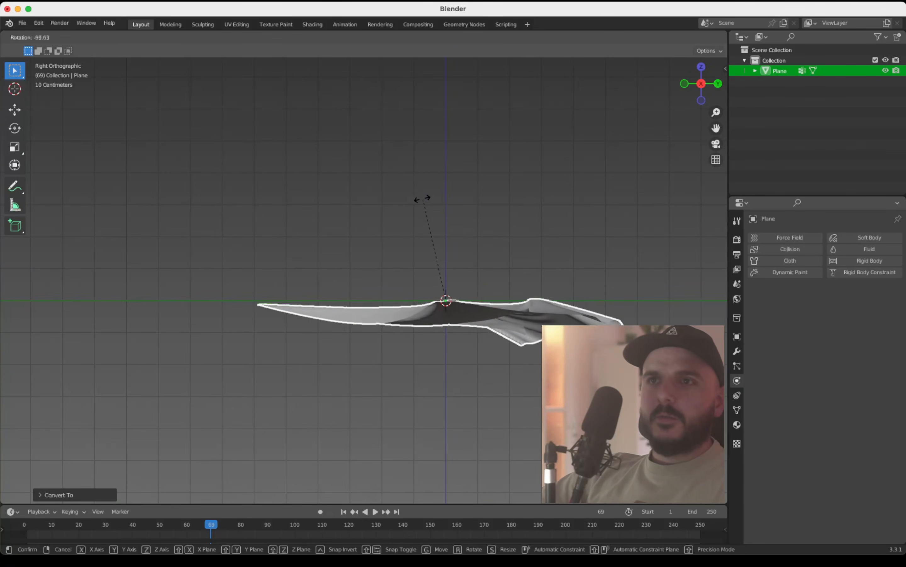
pyautogui.click(422, 203)
# Step: Apply Shade Smooth to the flattened cloth mesh
pyautogui.moveTo(445, 269); pyautogui.dragTo(446, 269, button='middle')
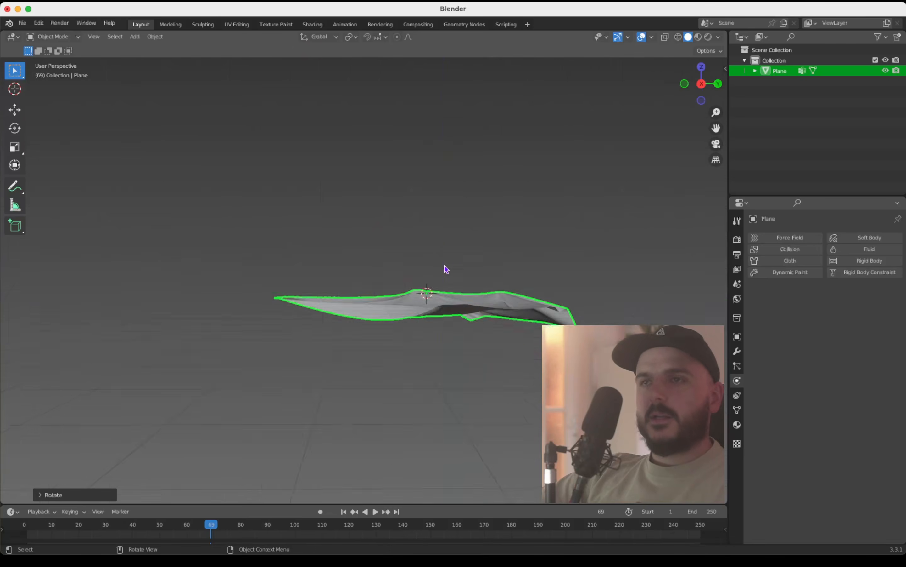
pyautogui.scroll(5, 445, 267)
pyautogui.scroll(3, 445, 267)
pyautogui.keyDown('shift'); pyautogui.scroll(-5, 445, 266); pyautogui.keyUp('shift')
pyautogui.scroll(4, 445, 267)
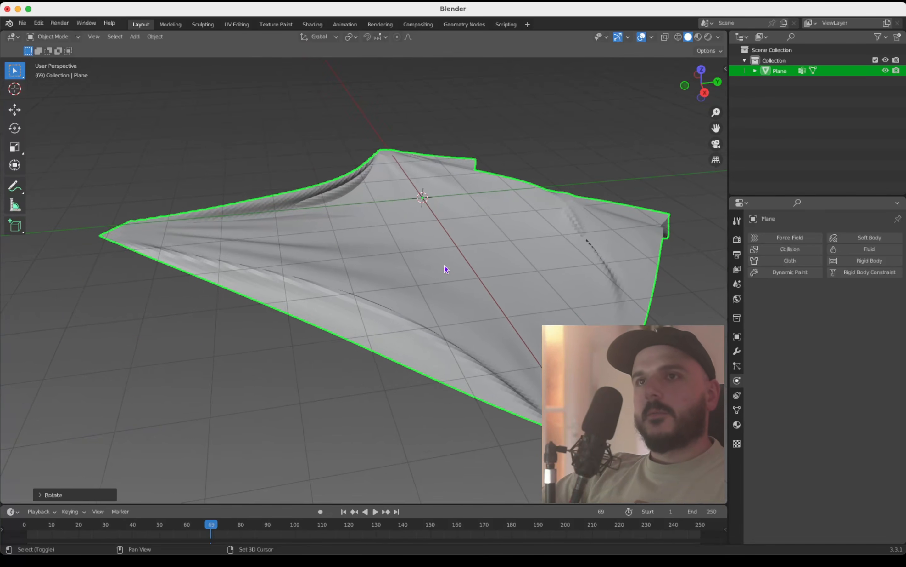
pyautogui.keyDown('ctrl'); pyautogui.scroll(5, 445, 269); pyautogui.keyUp('ctrl')
pyautogui.keyDown('ctrl'); pyautogui.scroll(-5, 445, 269); pyautogui.keyUp('ctrl')
pyautogui.scroll(4, 445, 269)
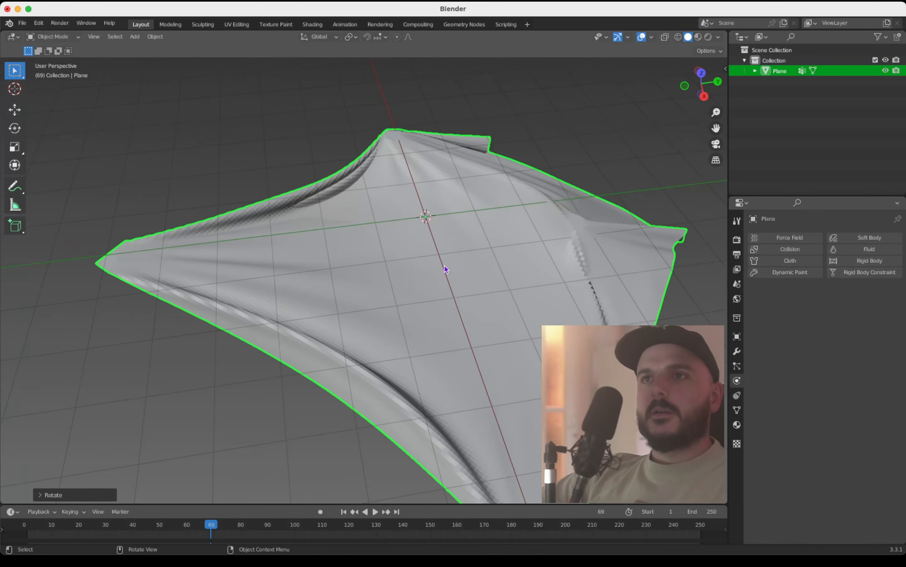
pyautogui.rightClick(474, 262)
pyautogui.moveTo(441, 262)
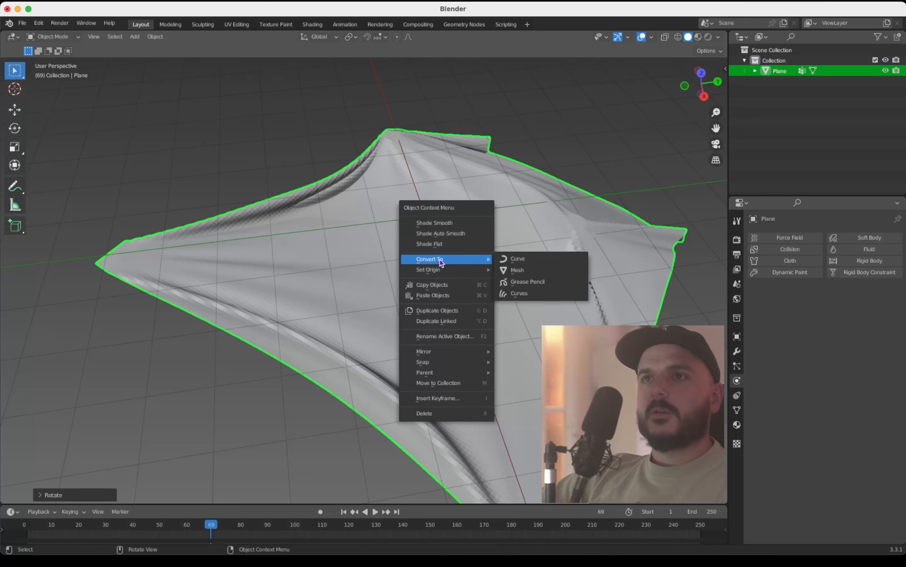
pyautogui.click(460, 225)
pyautogui.scroll(4, 513, 247)
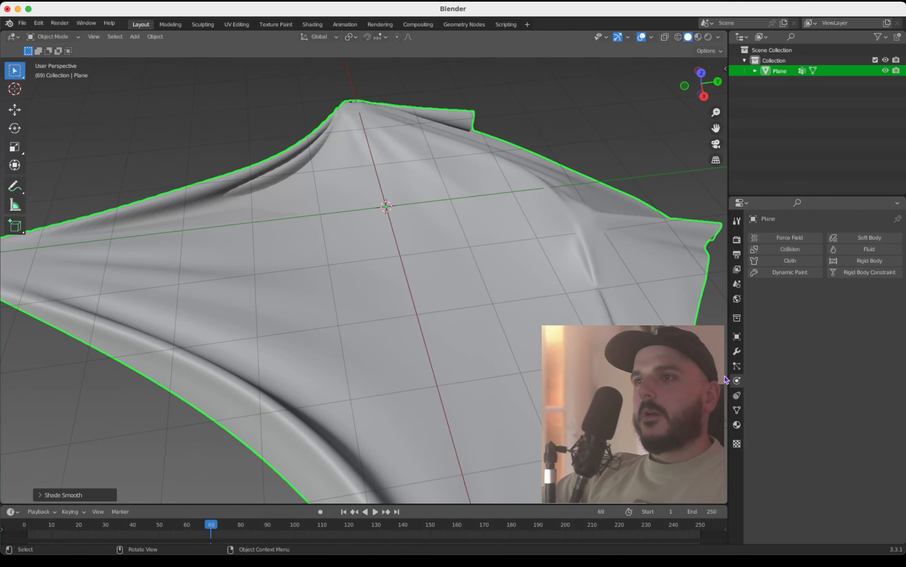
# Step: Add a Subdivision Surface modifier to the cloth mesh and set its viewport levels to 2
pyautogui.click(737, 353)
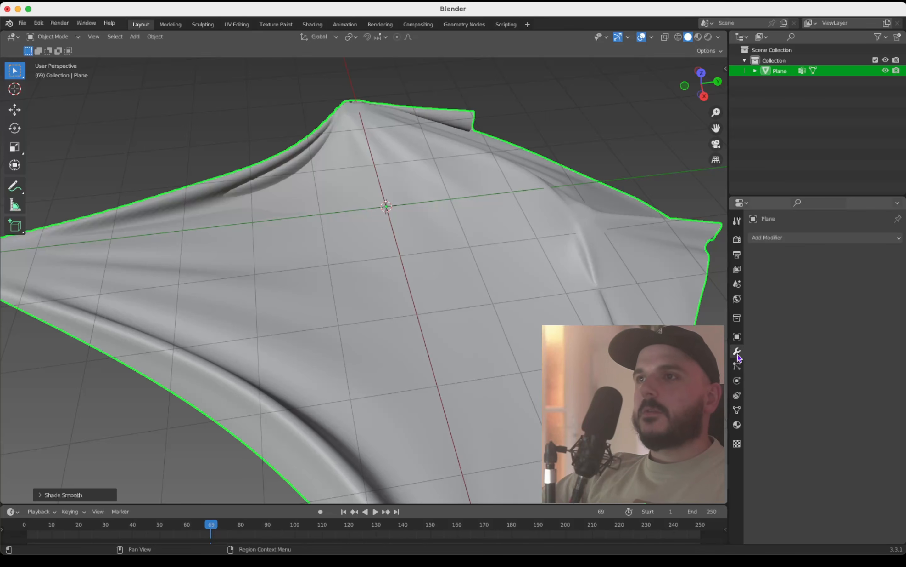
pyautogui.click(799, 238)
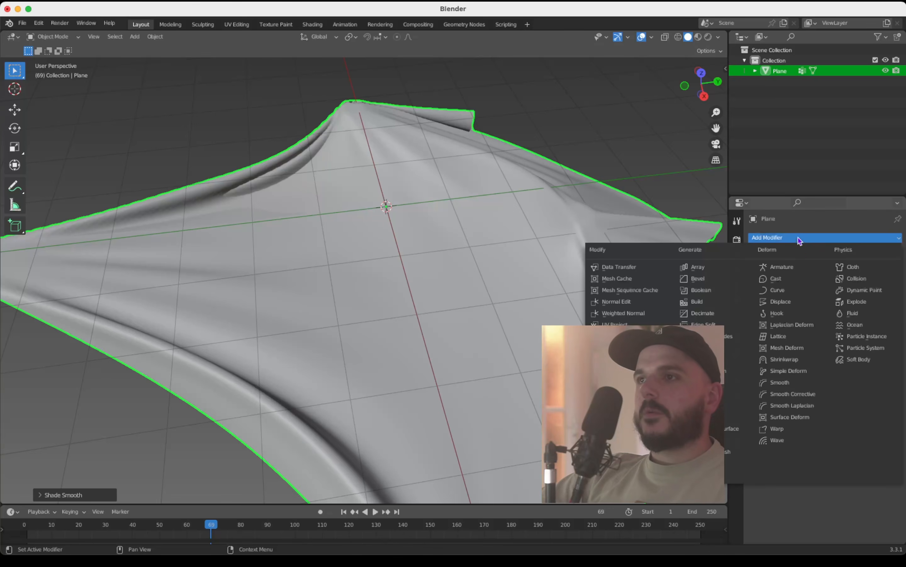
pyautogui.click(712, 428)
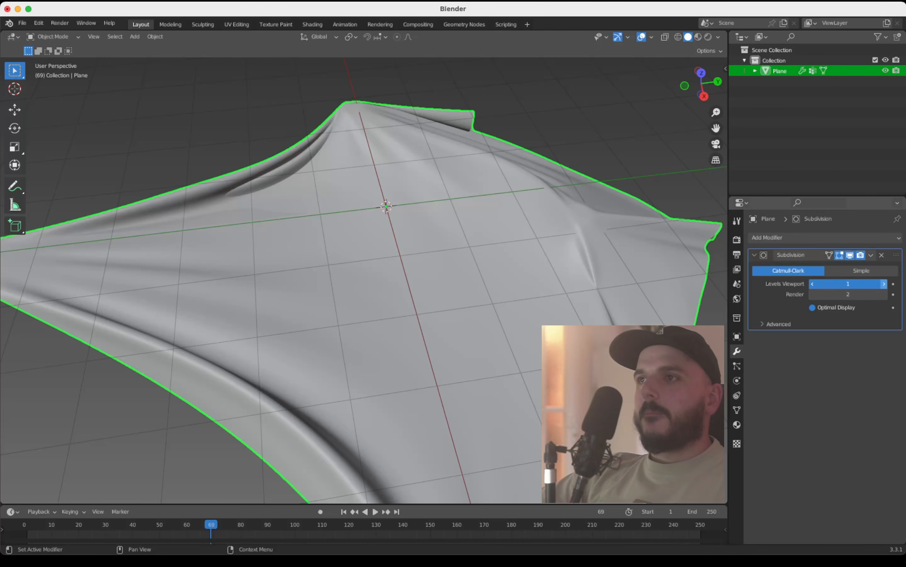
pyautogui.click(885, 284)
# Step: Examine the smoothness of the subdivided cloth's folds up close and from other angles
pyautogui.scroll(3, 510, 335)
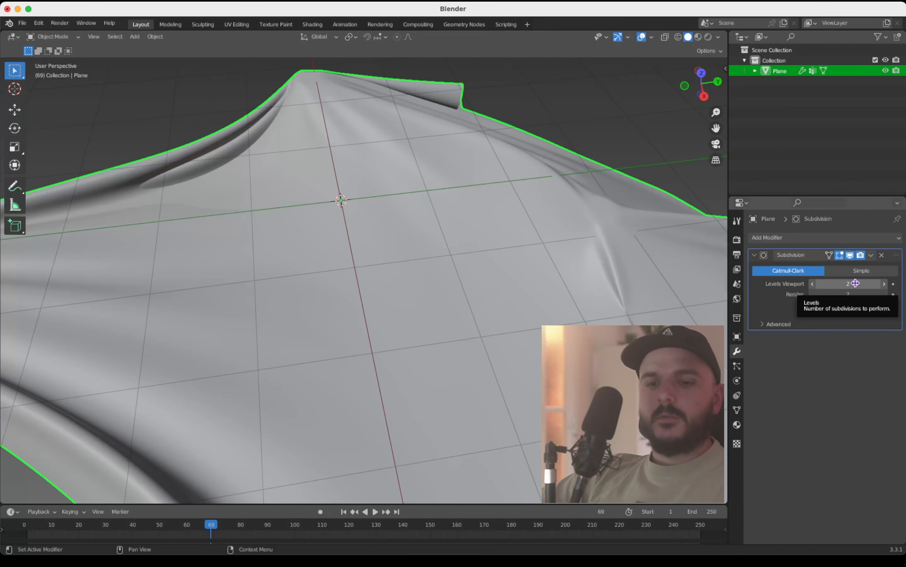
pyautogui.scroll(8, 500, 310)
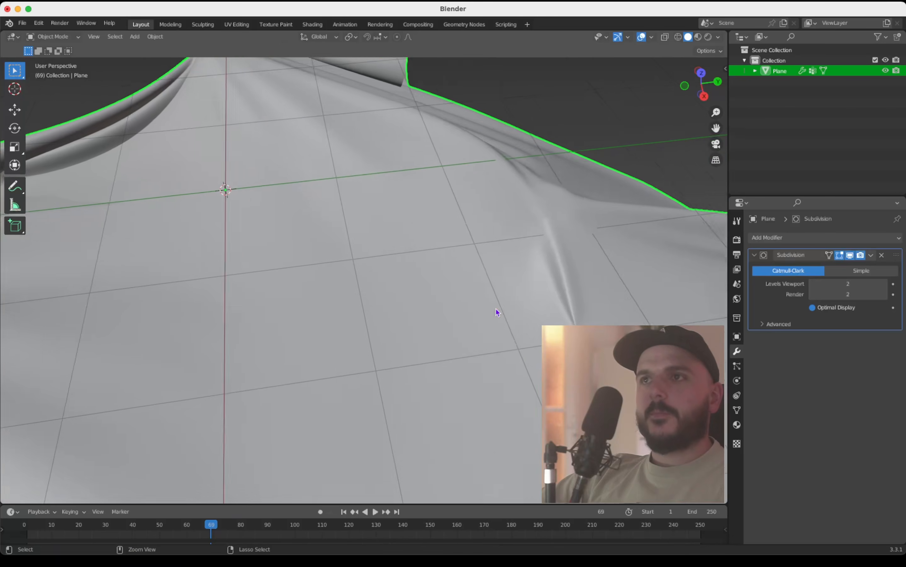
pyautogui.hscroll(3, 495, 308)
pyautogui.keyDown('ctrl'); pyautogui.scroll(-3, 496, 308); pyautogui.keyUp('ctrl')
pyautogui.keyDown('shift'); pyautogui.hscroll(-4, 495, 308); pyautogui.keyUp('shift')
pyautogui.keyDown('ctrl'); pyautogui.scroll(-3, 496, 309); pyautogui.keyUp('ctrl')
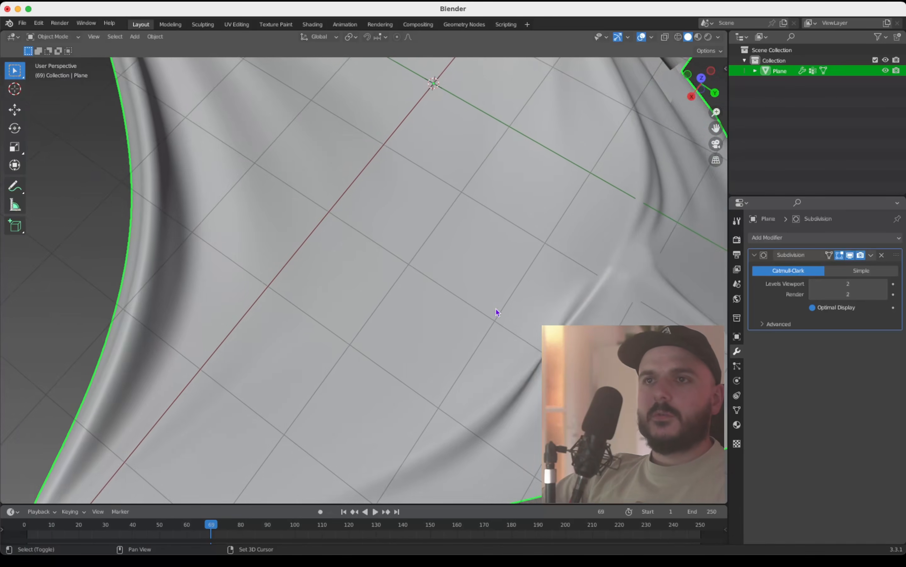
pyautogui.keyDown('shift'); pyautogui.hscroll(-3, 495, 308); pyautogui.keyUp('shift')
pyautogui.scroll(-10, 497, 312)
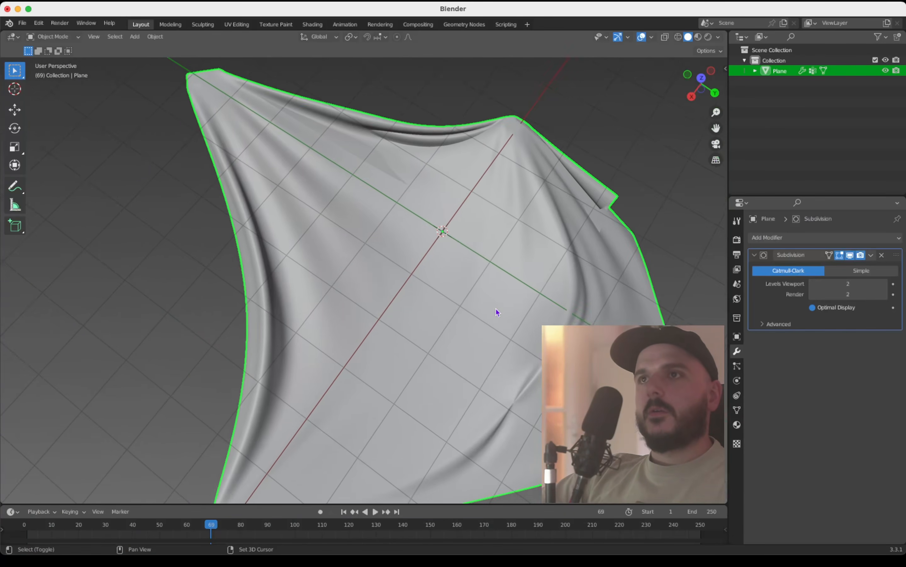
pyautogui.keyDown('ctrl'); pyautogui.scroll(-2, 497, 312); pyautogui.keyUp('ctrl')
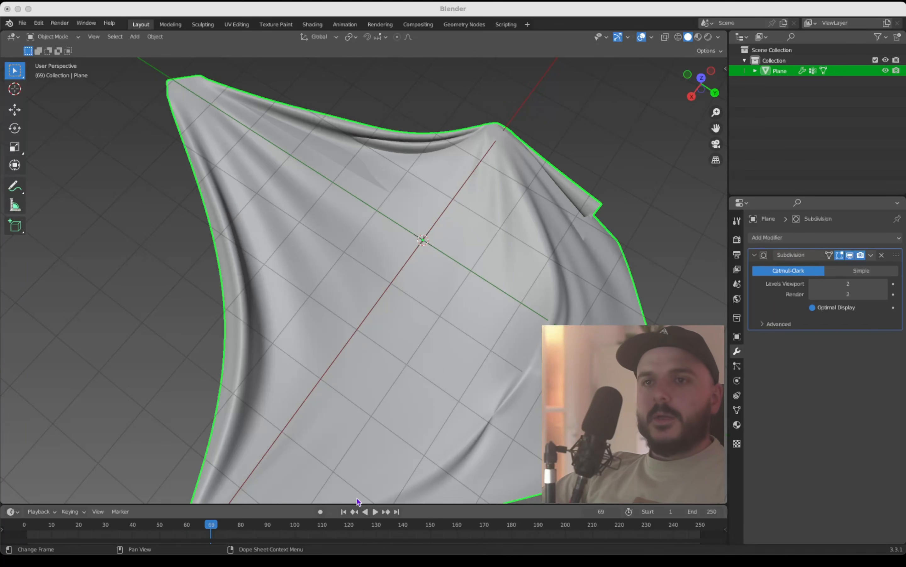
# Step: Enlarge the timeline area upward and switch it to the Shader Editor
pyautogui.moveTo(281, 502); pyautogui.dragTo(286, 448)
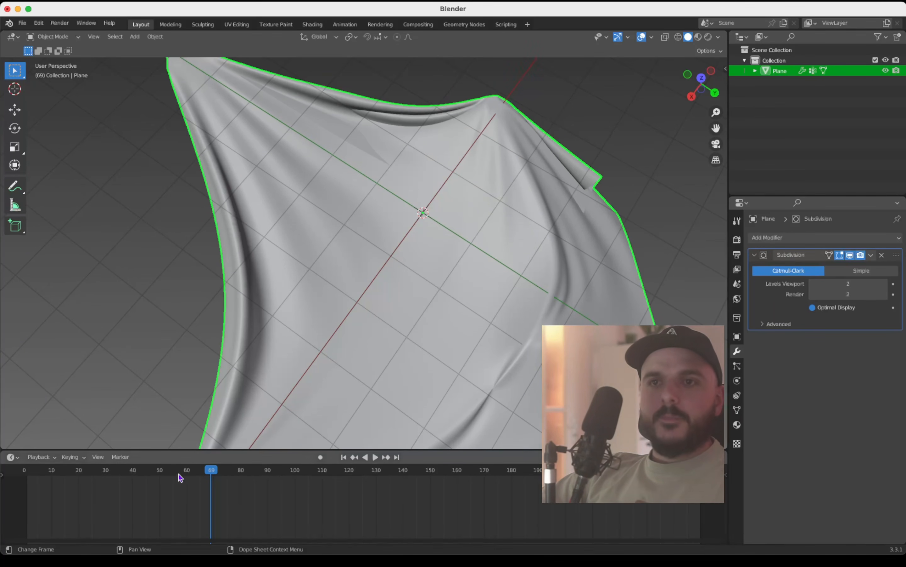
pyautogui.moveTo(198, 448); pyautogui.dragTo(199, 437)
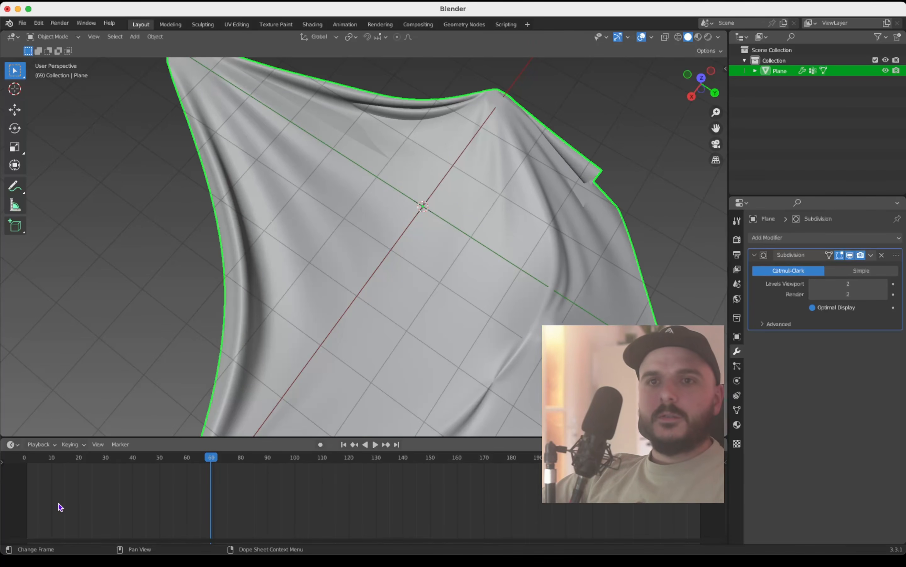
pyautogui.click(39, 444)
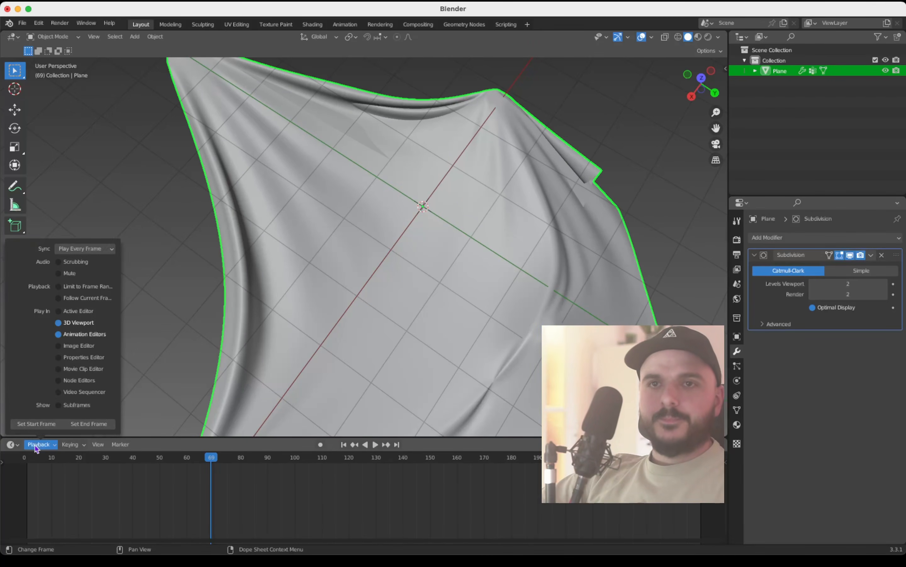
pyautogui.click(17, 446)
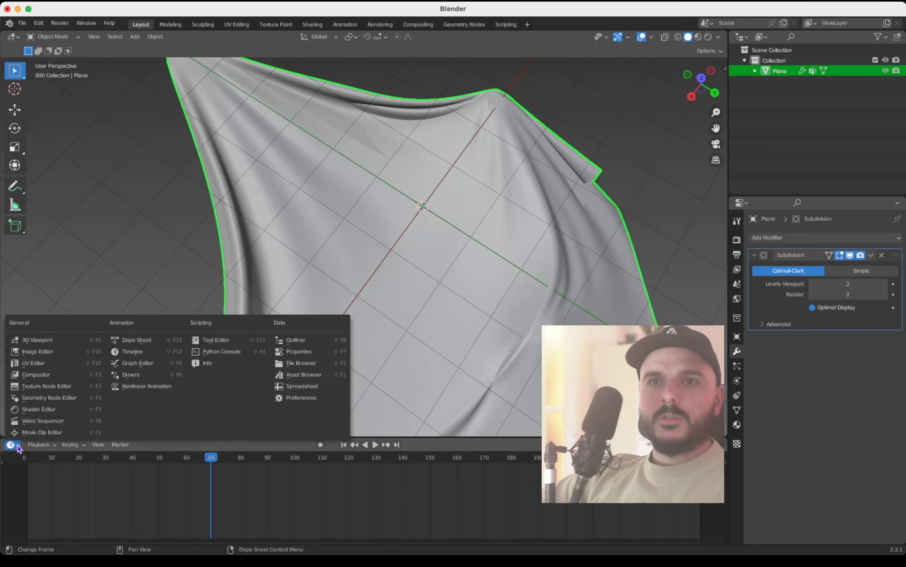
pyautogui.click(55, 413)
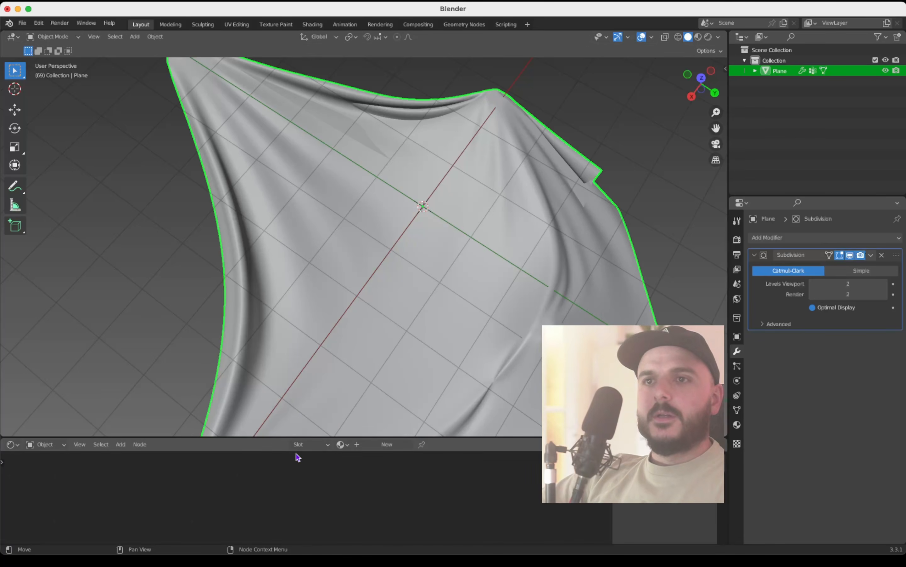
# Step: Enlarge the Shader Editor area and create a new material for the cloth with Metallic set to 1.000
pyautogui.moveTo(288, 435); pyautogui.dragTo(290, 367)
pyautogui.click(379, 374)
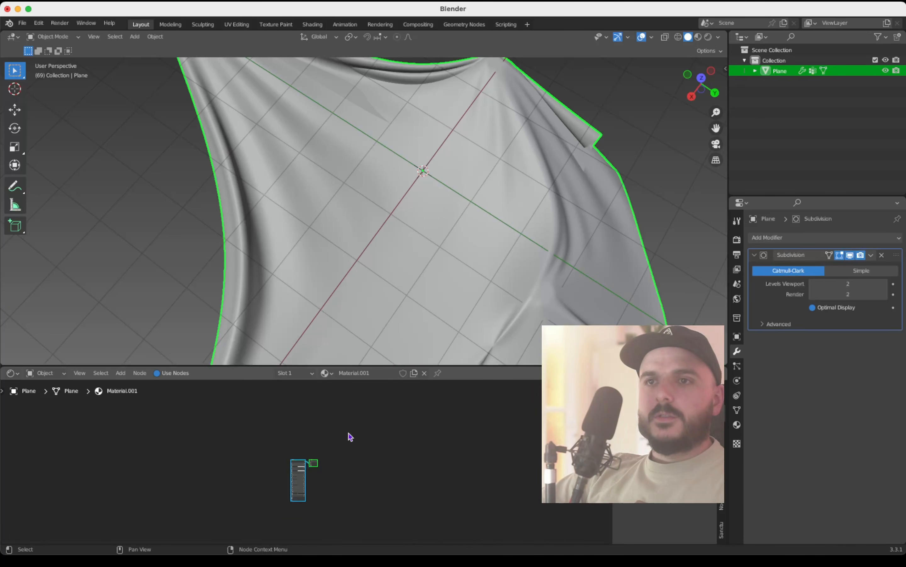
pyautogui.scroll(6, 348, 434)
pyautogui.scroll(5, 348, 435)
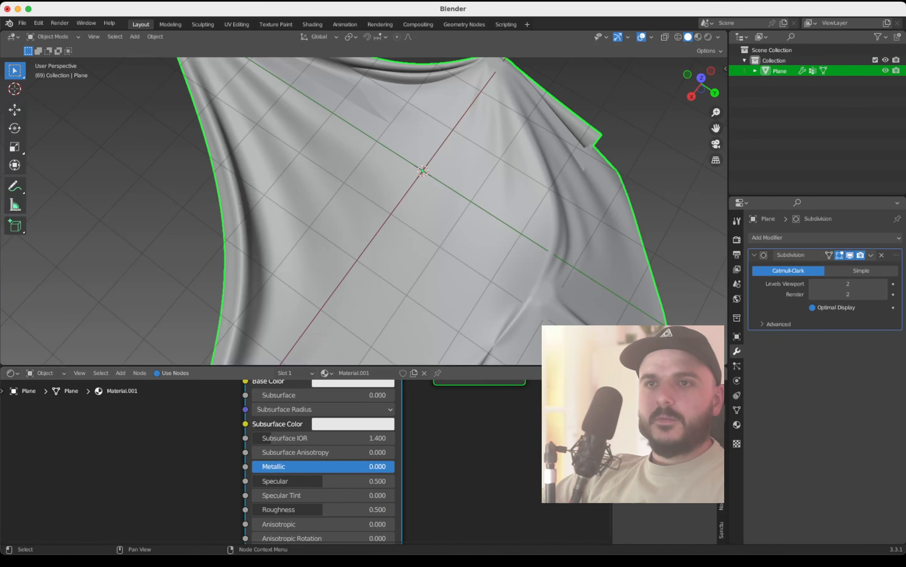
pyautogui.moveTo(348, 466); pyautogui.dragTo(468, 467)
pyautogui.scroll(-1, 445, 472)
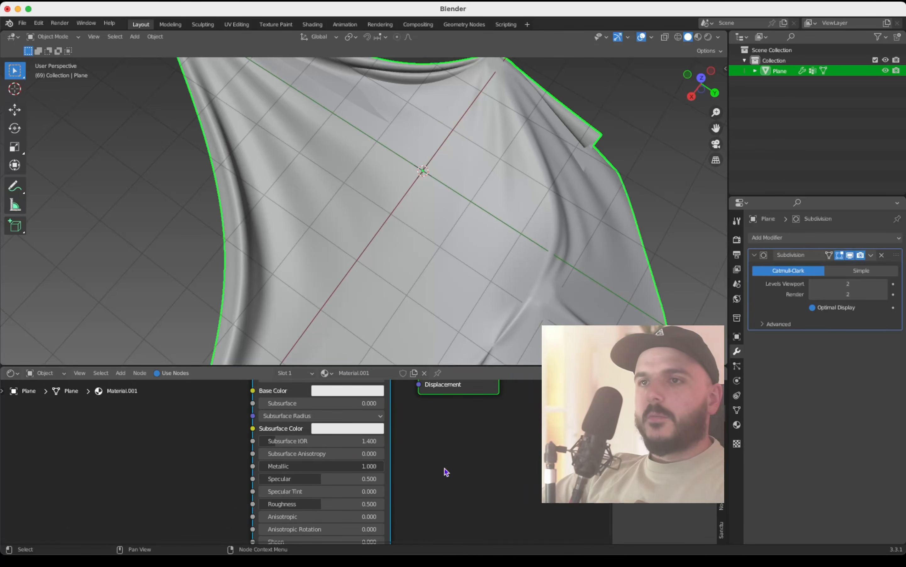
pyautogui.click(355, 465)
pyautogui.press('Return')
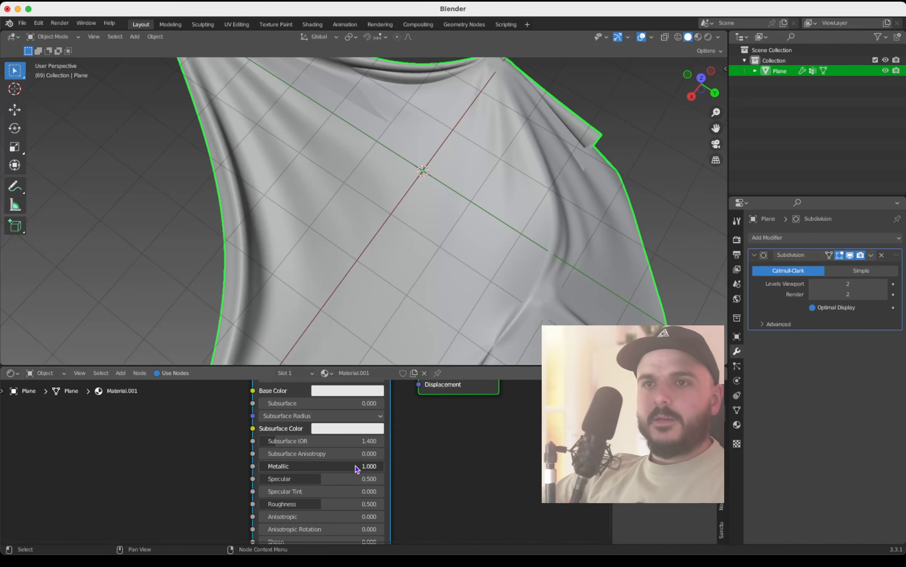
# Step: Set the cloth material's Roughness to 0.2
pyautogui.scroll(-2, 328, 470)
pyautogui.click(319, 466)
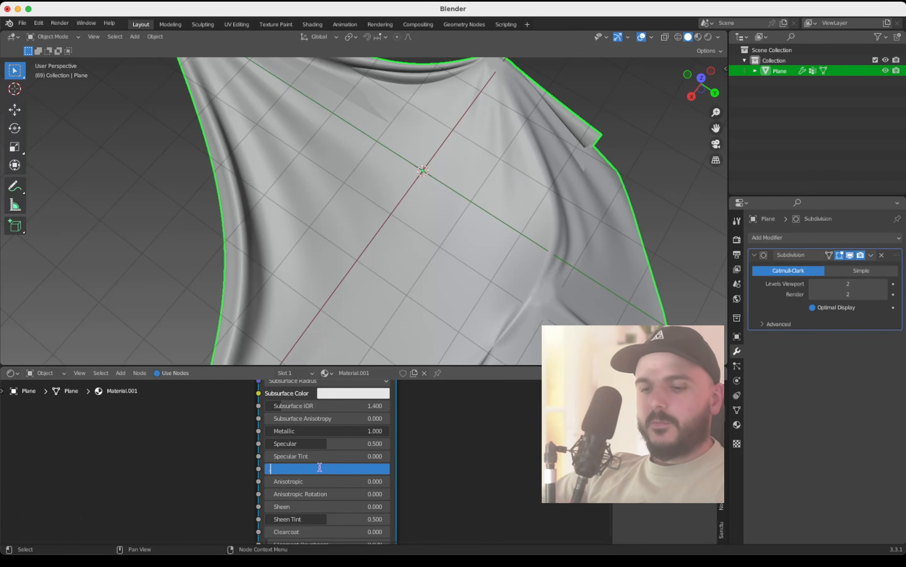
pyautogui.write('0.2')
pyautogui.press('Return')
pyautogui.scroll(-3, 473, 453)
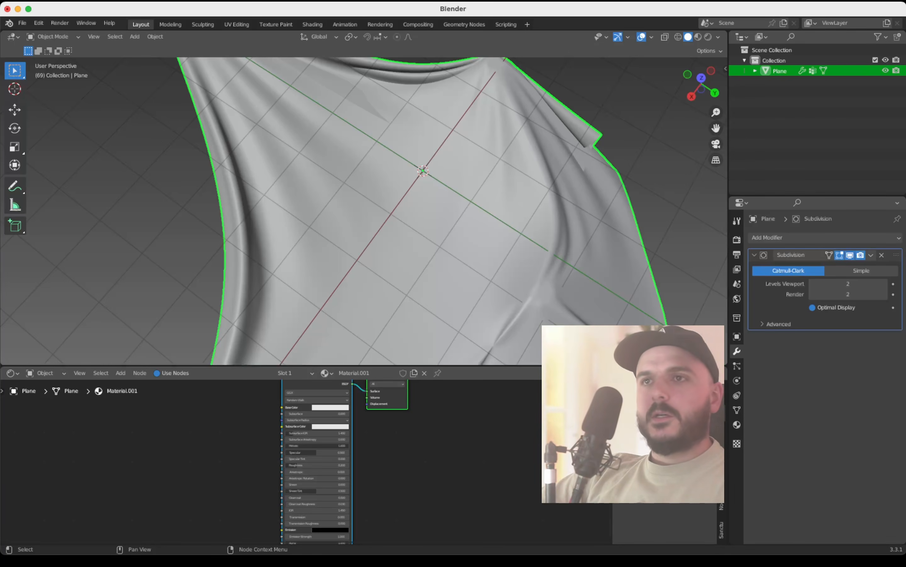
pyautogui.press('super+Tab')
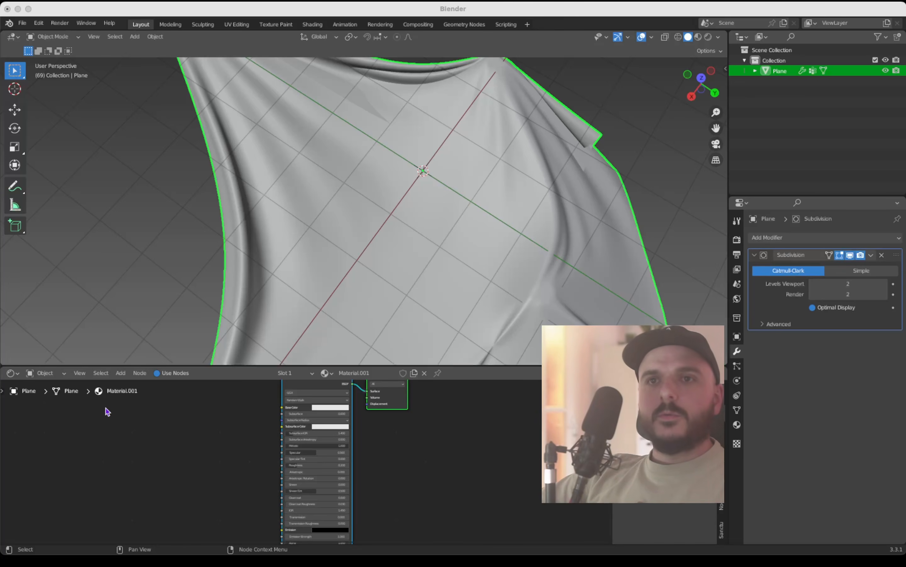
# Step: Switch the Shader Editor to the World shader and delete its Background node
pyautogui.click(48, 372)
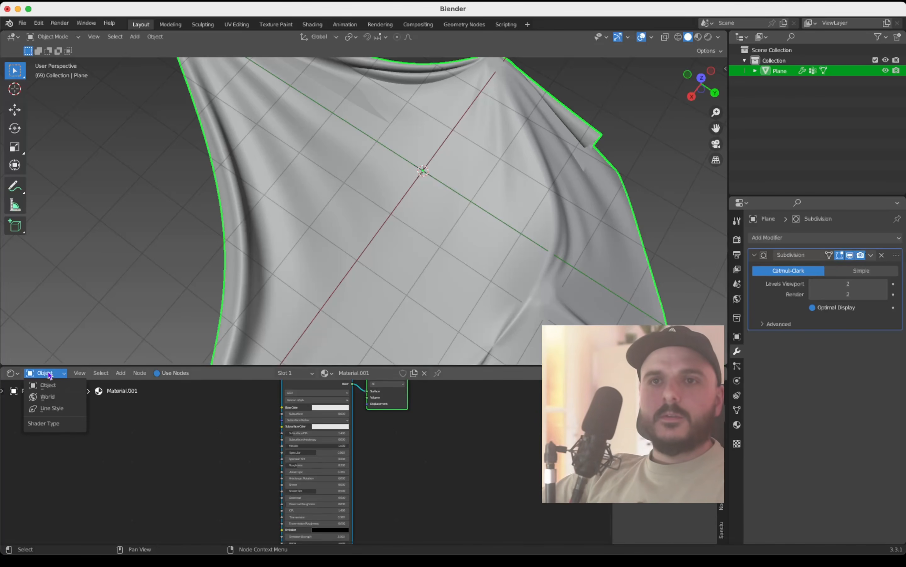
pyautogui.click(60, 398)
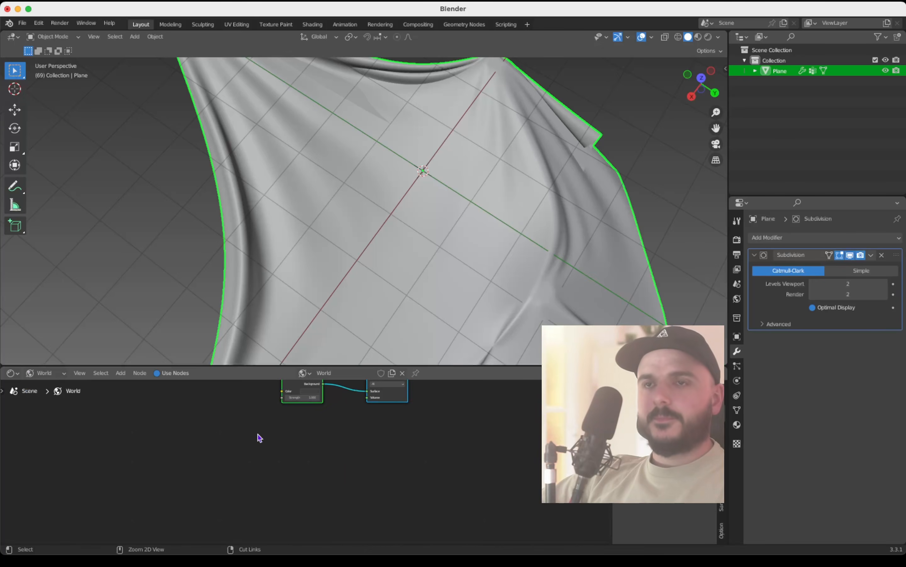
pyautogui.keyDown('ctrl'); pyautogui.scroll(3, 260, 437); pyautogui.keyUp('ctrl')
pyautogui.scroll(6, 260, 437)
pyautogui.keyDown('ctrl'); pyautogui.scroll(1, 260, 438); pyautogui.keyUp('ctrl')
pyautogui.scroll(-2, 260, 437)
pyautogui.click(327, 441)
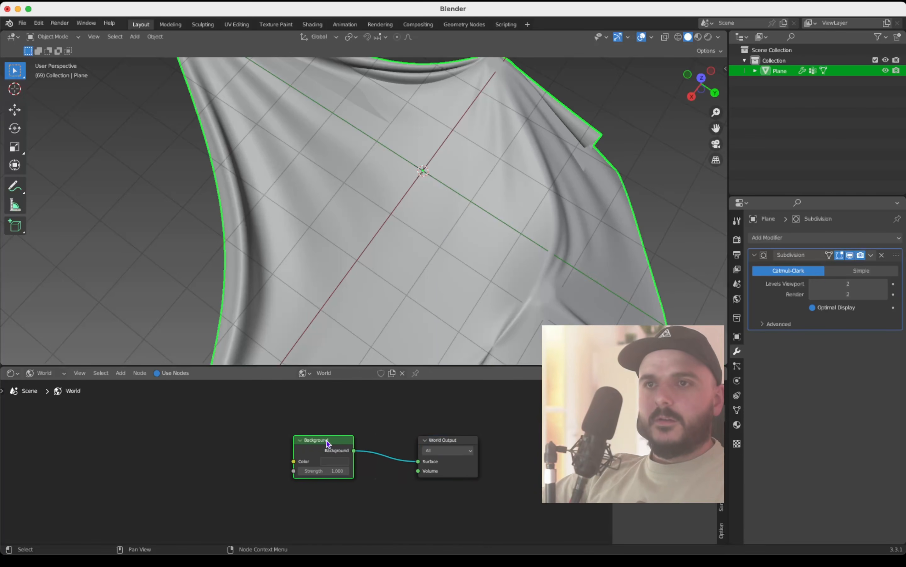
pyautogui.press('x')
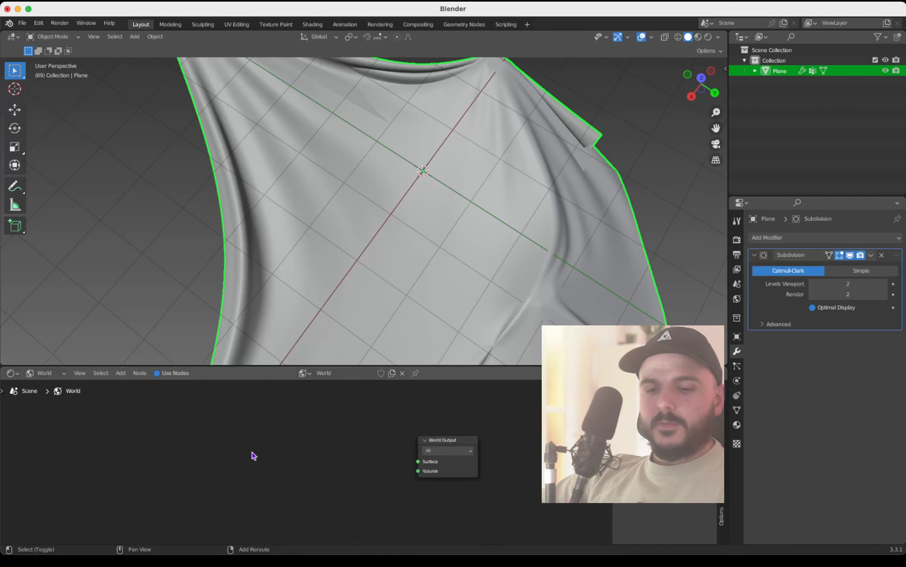
# Step: Add a Sky Texture node to the world shader, placed ahead of the World Output node
pyautogui.hotkey('shift', 'a')
pyautogui.moveTo(254, 455)
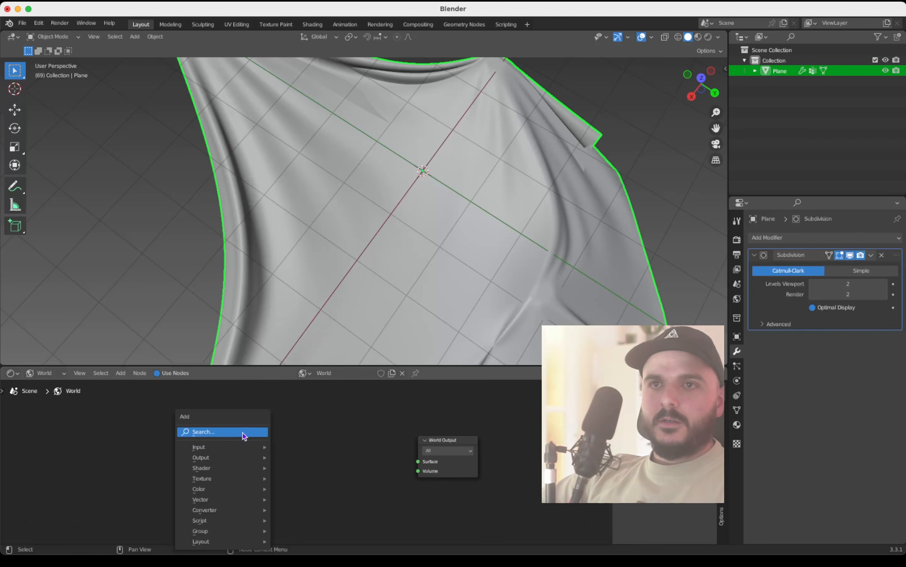
pyautogui.click(242, 431)
pyautogui.write('sky')
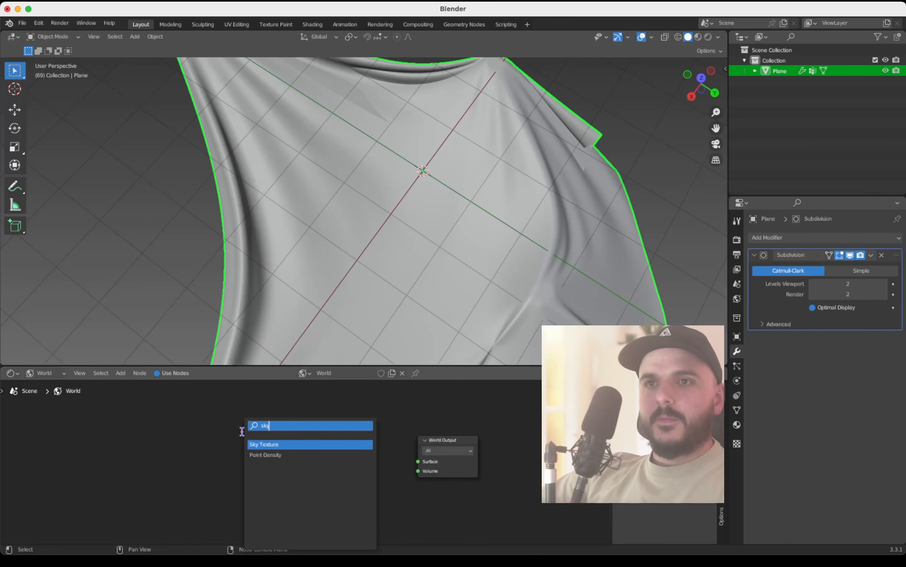
pyautogui.press('Return')
pyautogui.click(192, 419)
pyautogui.scroll(-1, 272, 453)
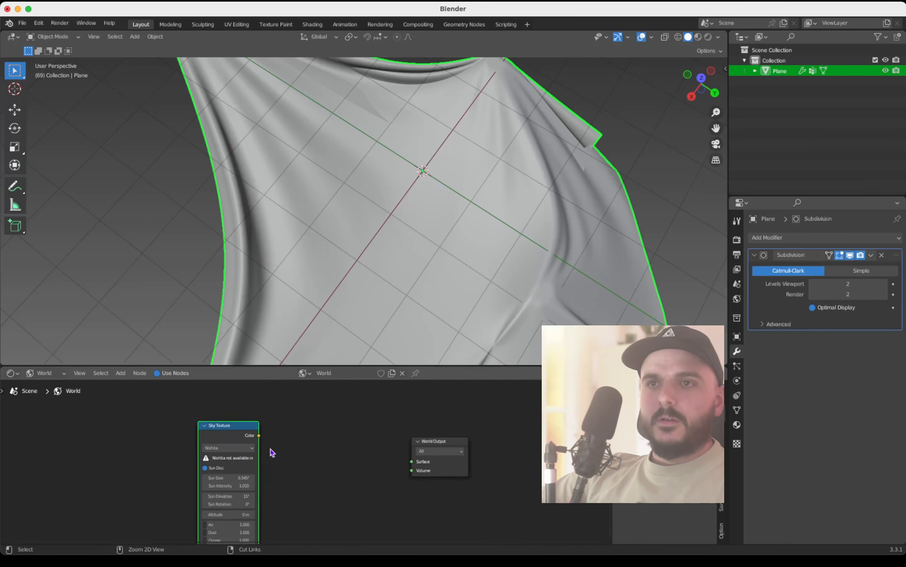
# Step: Add a Hue Saturation Value node and link the Sky Texture color through it to the World Output surface
pyautogui.scroll(-1, 273, 452)
pyautogui.hotkey('shift', 'a')
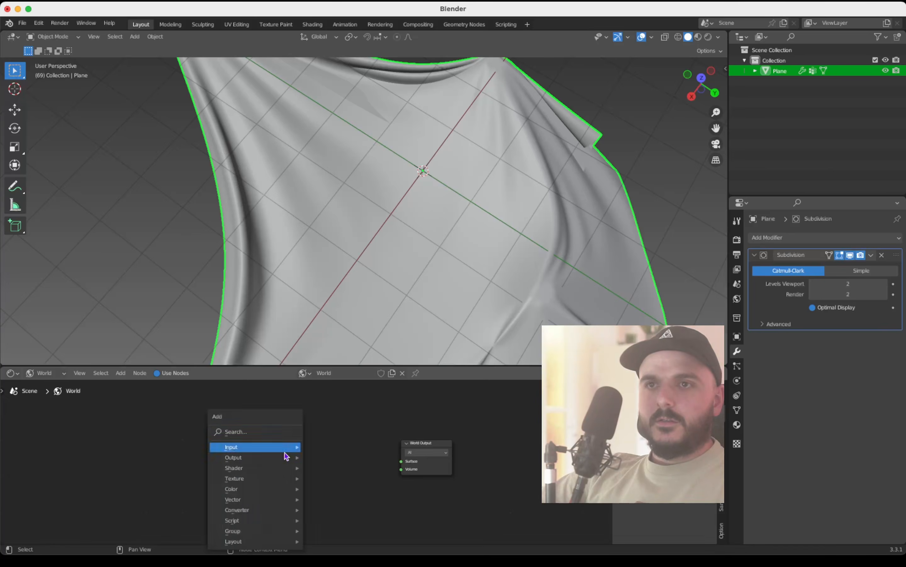
pyautogui.click(278, 435)
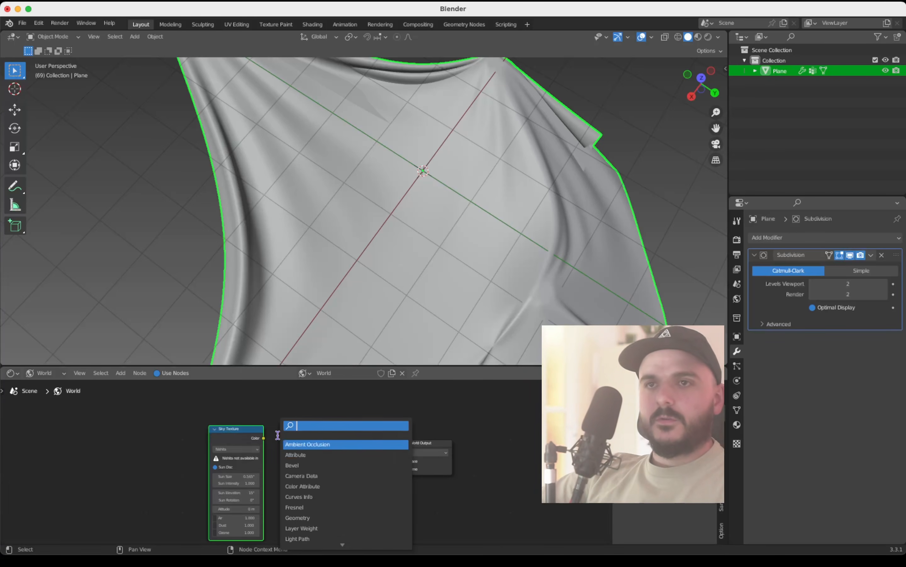
pyautogui.write('hue')
pyautogui.press('Return')
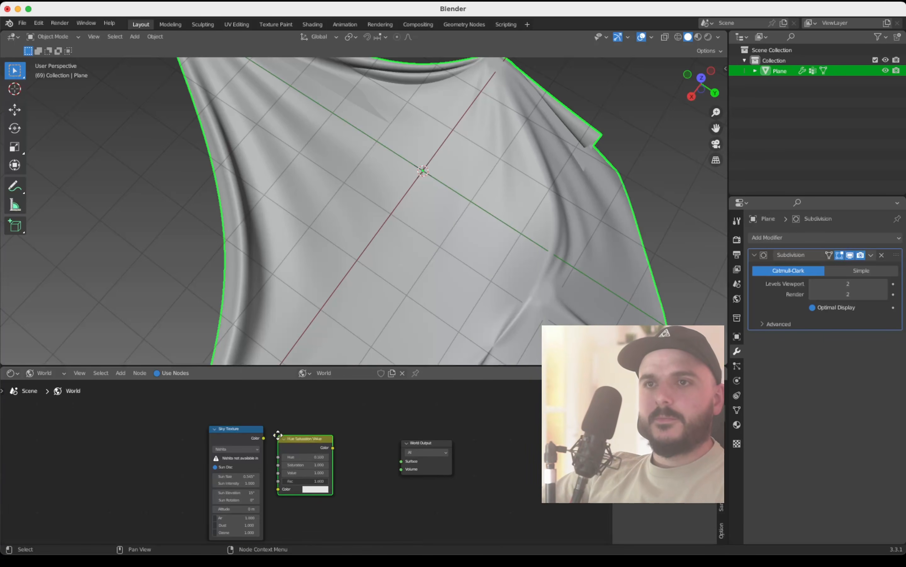
pyautogui.click(312, 437)
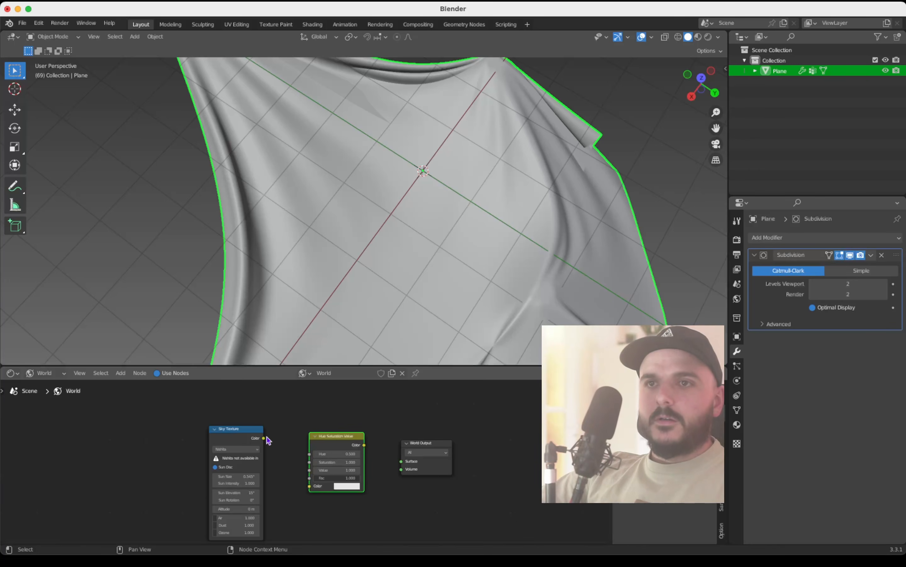
pyautogui.moveTo(266, 437); pyautogui.dragTo(310, 486)
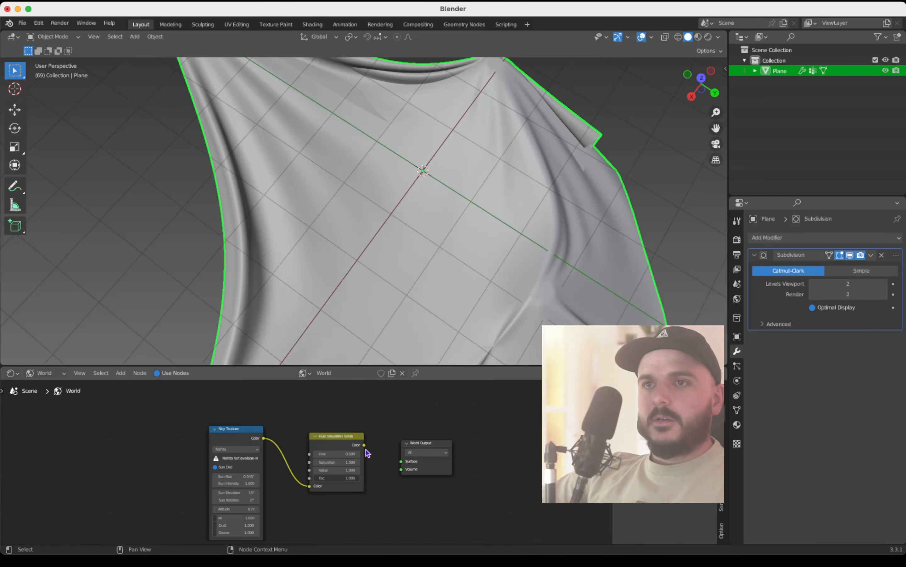
pyautogui.moveTo(364, 445); pyautogui.dragTo(401, 465)
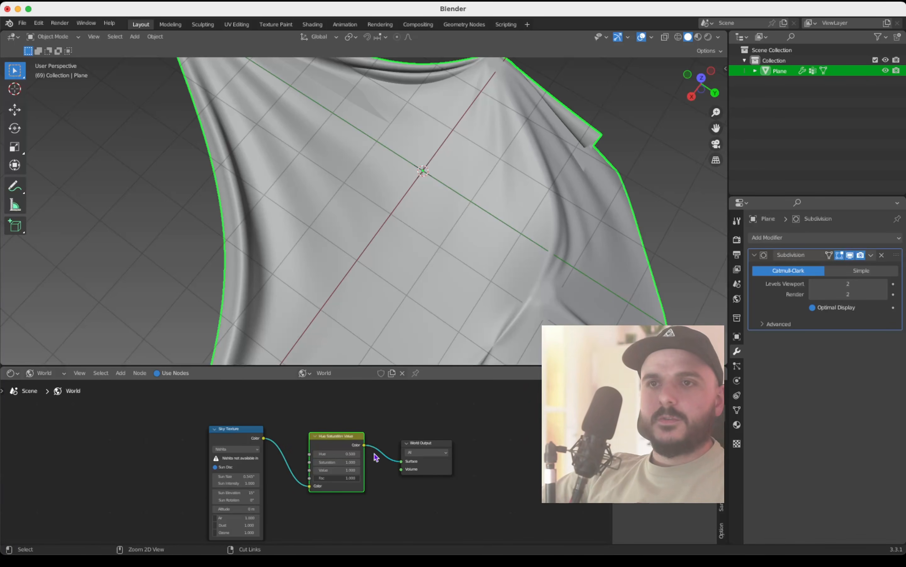
# Step: Set the Sky Texture's Sun Rotation to 160°
pyautogui.scroll(8, 376, 457)
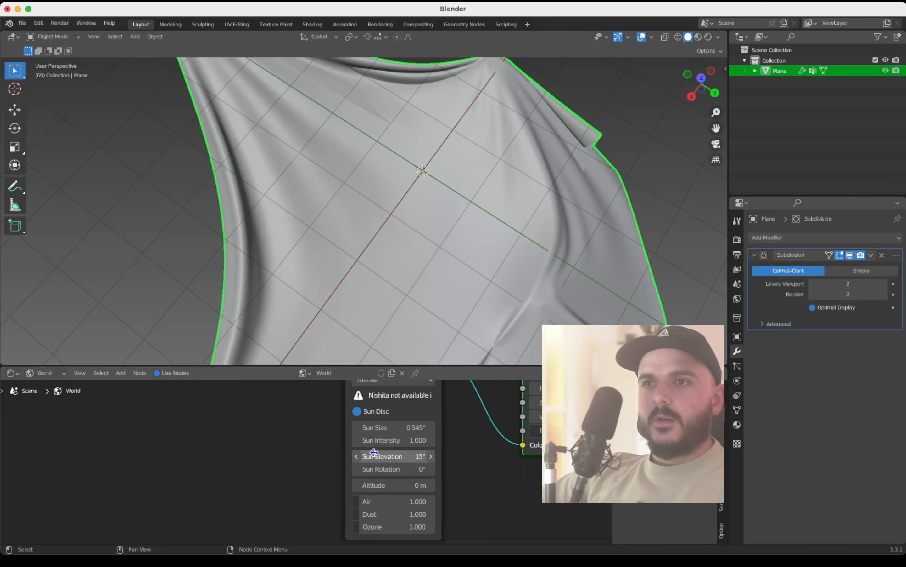
pyautogui.hscroll(3, 374, 452)
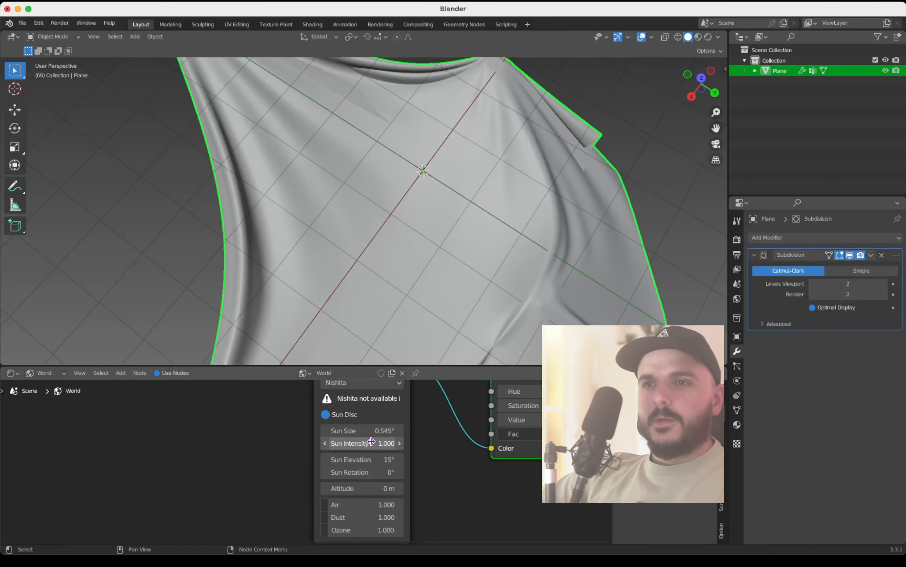
pyautogui.click(371, 468)
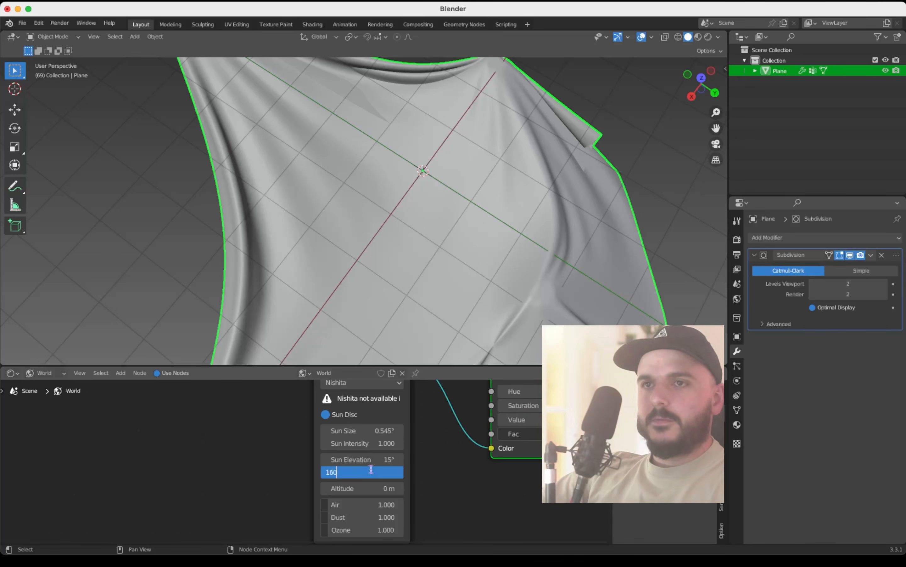
pyautogui.press('Return')
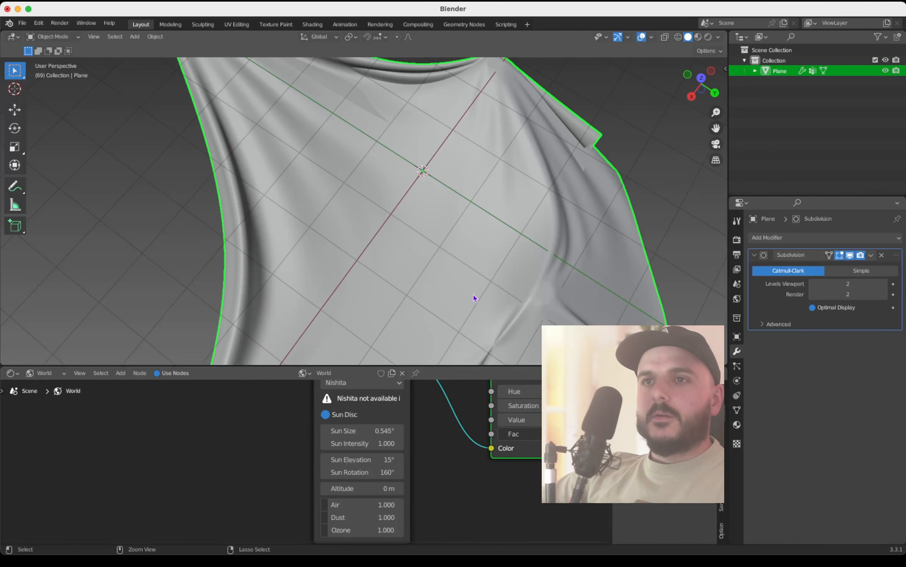
pyautogui.scroll(-3, 426, 469)
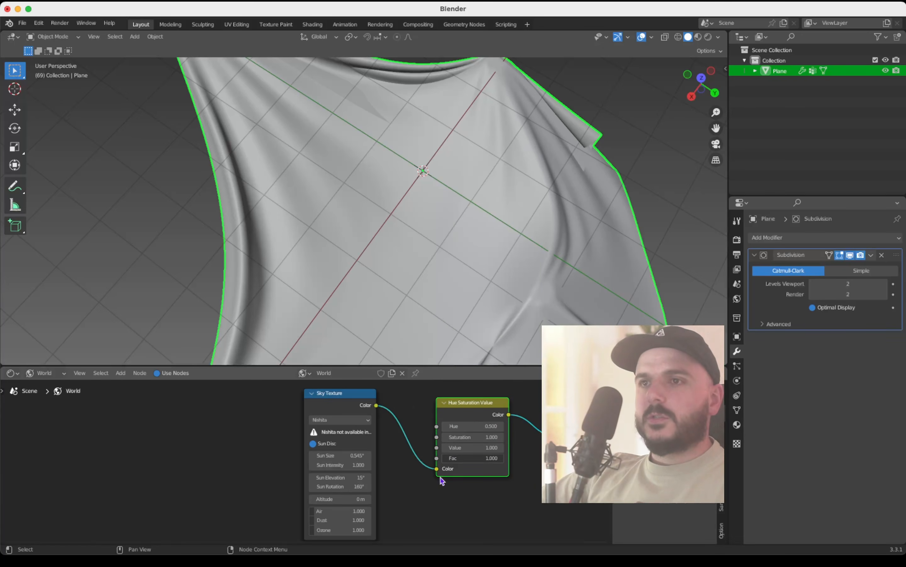
pyautogui.hscroll(1, 411, 490)
# Step: Deselect the cloth and add a camera to the scene
pyautogui.press('super+Tab')
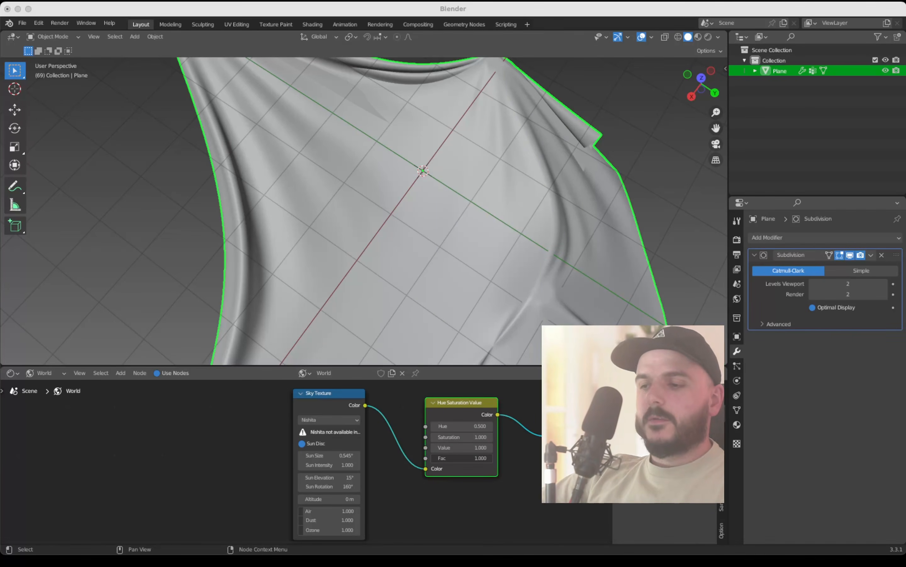
pyautogui.click(662, 185)
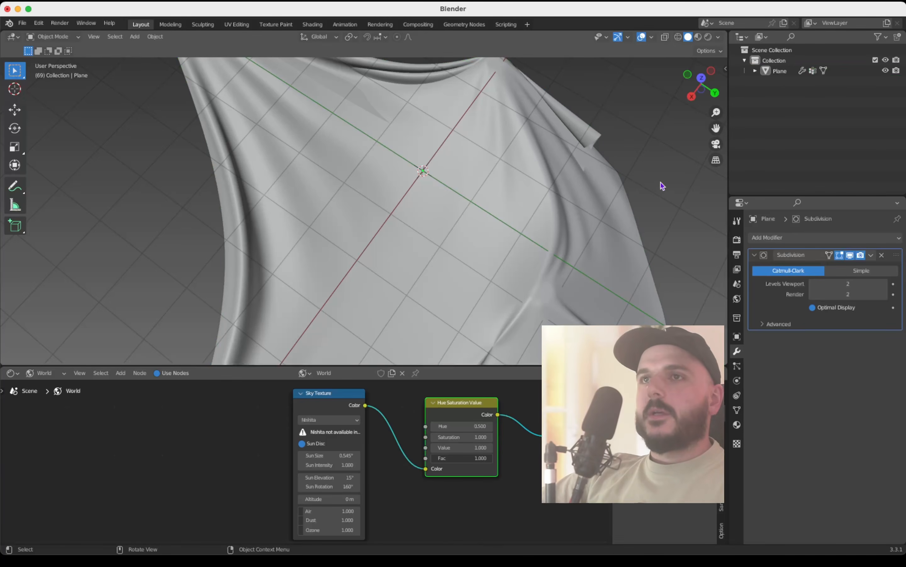
pyautogui.hotkey('shift', 'a')
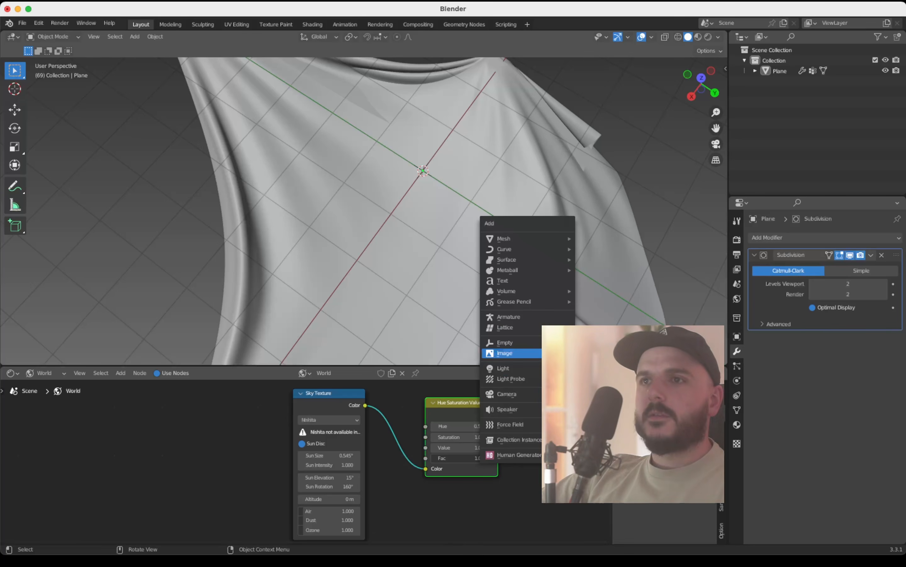
pyautogui.click(507, 393)
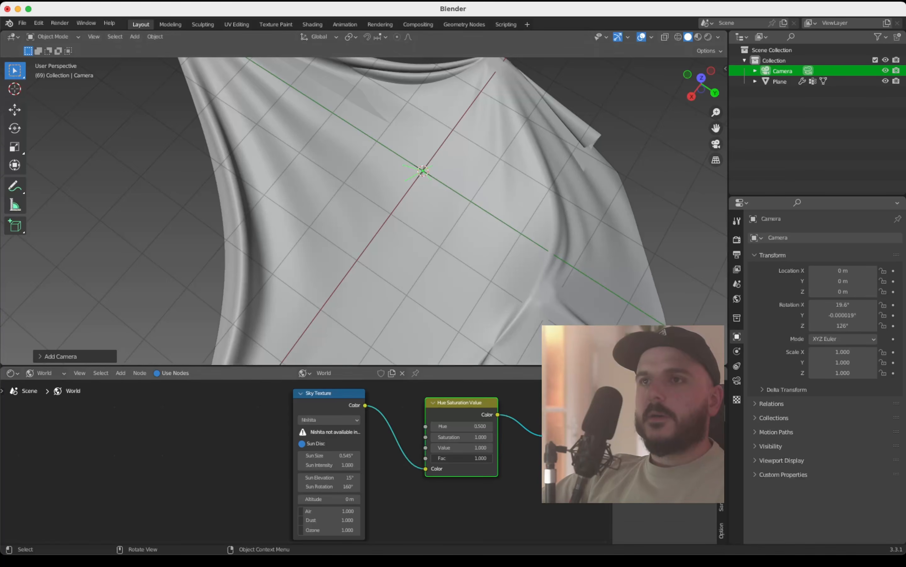
# Step: Split the 3D viewport vertically into two and turn off overlays in the new narrower viewport
pyautogui.moveTo(445, 242); pyautogui.dragTo(252, 153, button='middle')
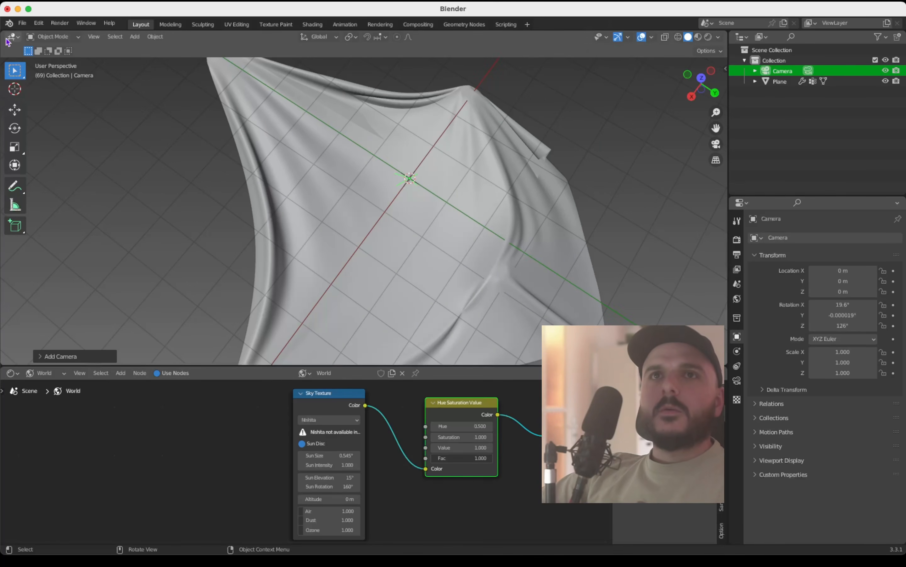
pyautogui.moveTo(4, 35); pyautogui.dragTo(223, 54)
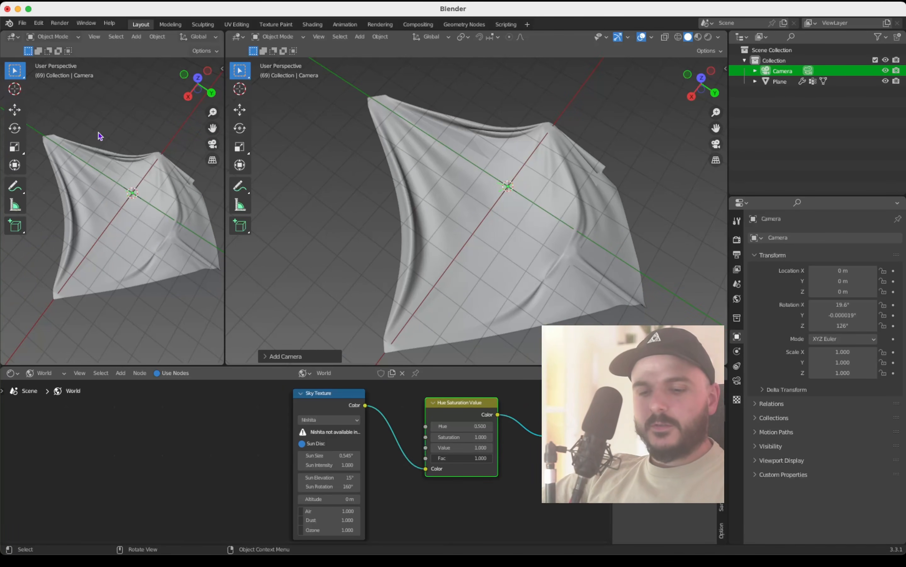
pyautogui.hotkey('shift', 'alt', 'z')
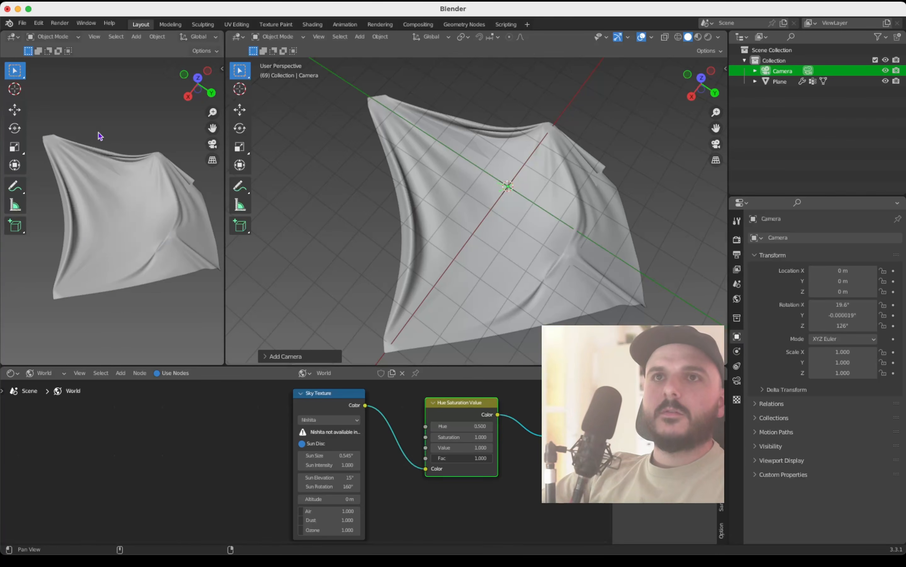
pyautogui.scroll(-2, 99, 133)
pyautogui.scroll(-2, 98, 132)
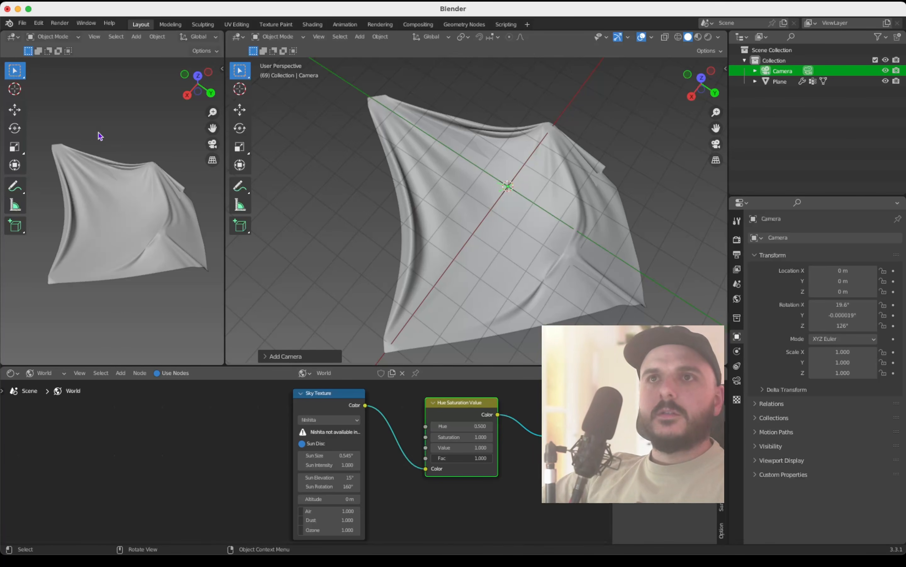
# Step: Look through the camera in the narrower viewport and enable the Camera to View lock
pyautogui.click(212, 145)
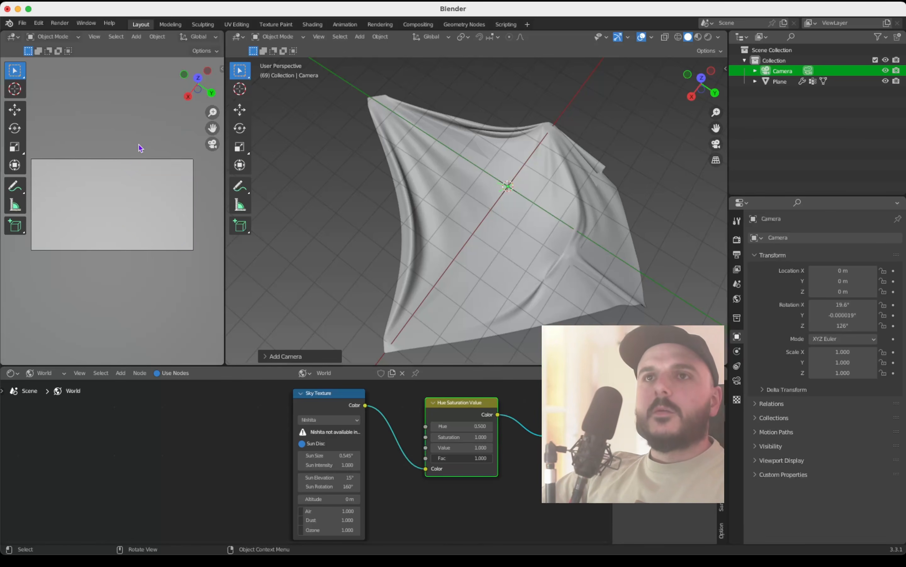
pyautogui.press('n')
pyautogui.click(219, 112)
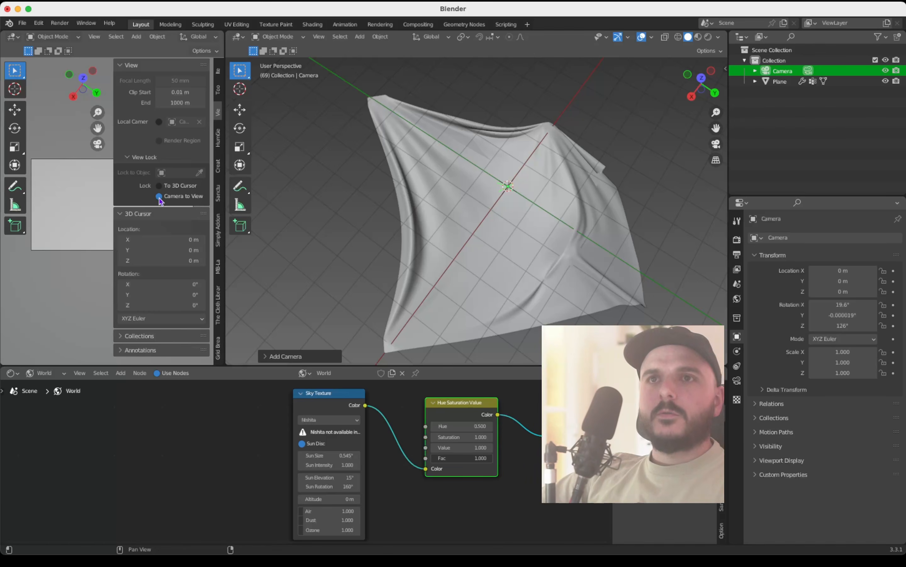
# Step: Hide the sidebar and move the locked camera in close to the cloth, framing the converging folds near the side corner
pyautogui.press('n')
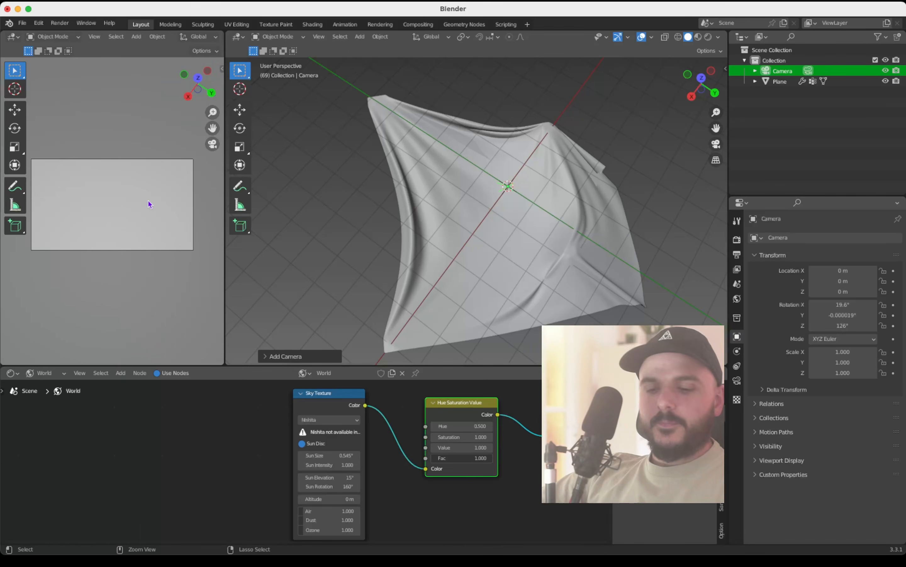
pyautogui.scroll(-10, 149, 205)
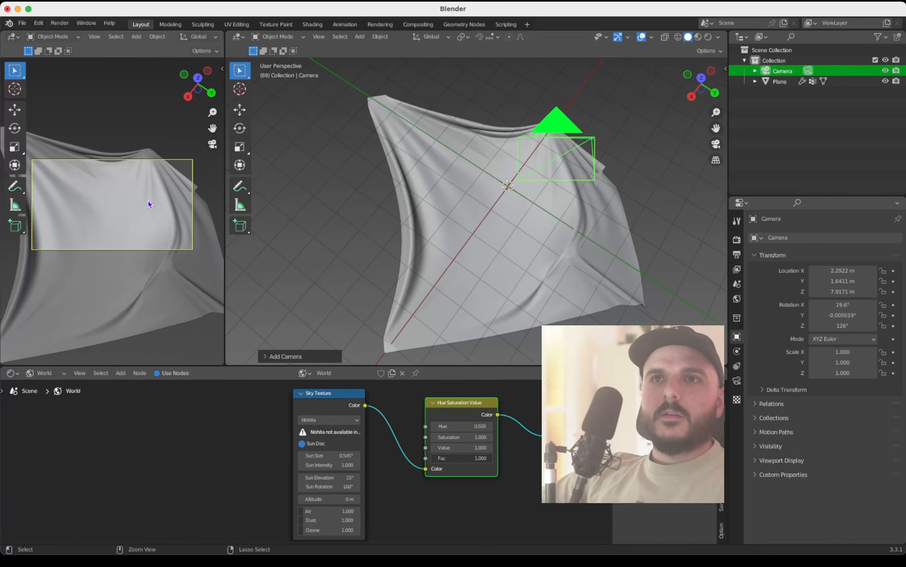
pyautogui.keyDown('shift'); pyautogui.scroll(-3, 150, 204); pyautogui.keyUp('shift')
pyautogui.keyDown('ctrl'); pyautogui.scroll(7, 149, 204); pyautogui.keyUp('ctrl')
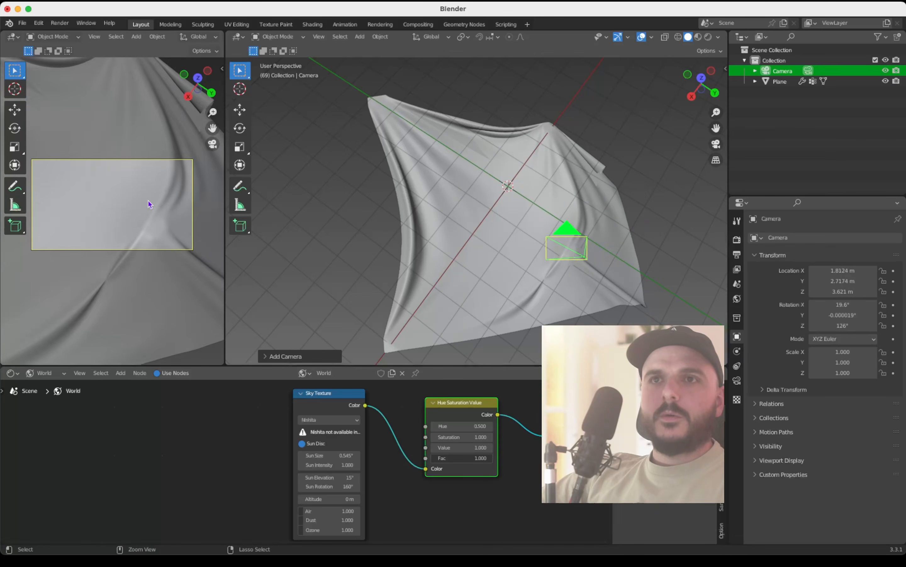
pyautogui.hscroll(2, 150, 204)
pyautogui.hscroll(3, 149, 204)
pyautogui.keyDown('shift'); pyautogui.hscroll(-3, 150, 204); pyautogui.keyUp('shift')
pyautogui.hscroll(5, 149, 204)
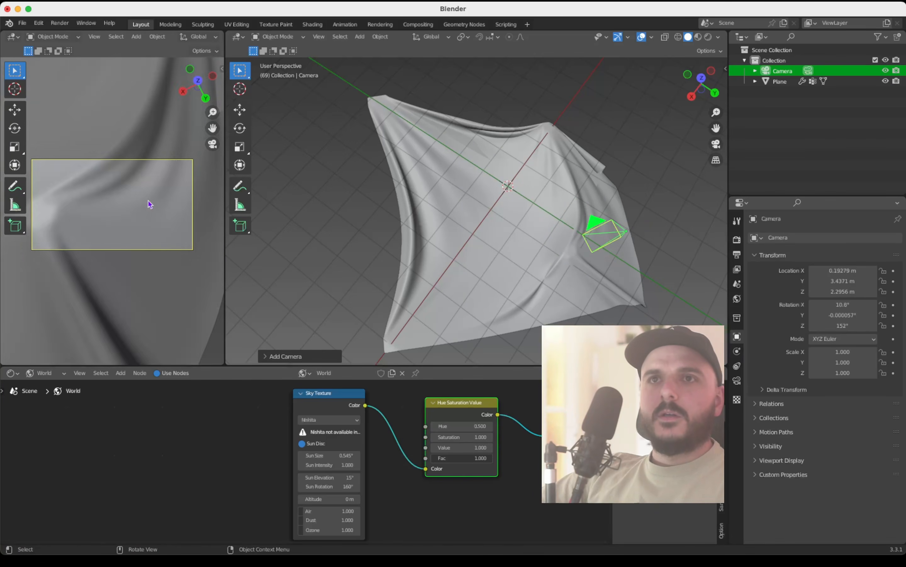
pyautogui.keyDown('shift'); pyautogui.scroll(-4, 150, 204); pyautogui.keyUp('shift')
pyautogui.keyDown('shift'); pyautogui.scroll(3, 150, 204); pyautogui.keyUp('shift')
pyautogui.keyDown('shift'); pyautogui.scroll(2, 148, 201); pyautogui.keyUp('shift')
pyautogui.keyDown('shift'); pyautogui.rightClick(149, 201); pyautogui.keyUp('shift')
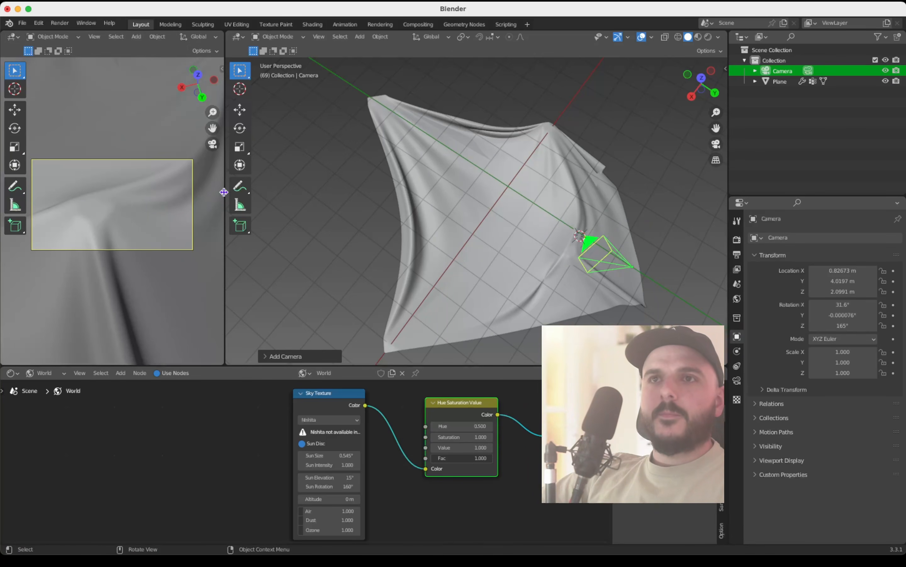
# Step: Widen the camera viewport slightly and switch its shading to Rendered
pyautogui.moveTo(223, 192); pyautogui.dragTo(232, 192)
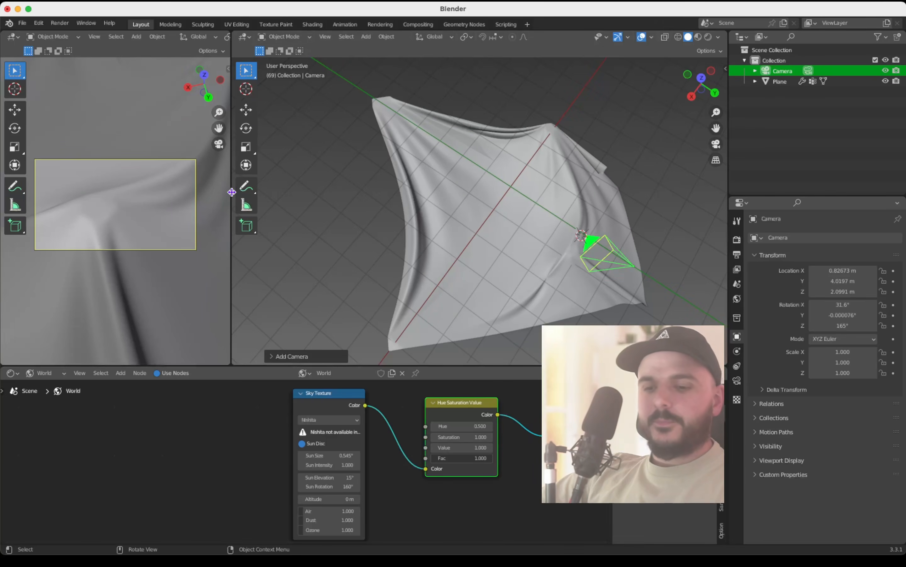
pyautogui.keyDown('ctrl'); pyautogui.scroll(-1, 644, 283); pyautogui.keyUp('ctrl')
pyautogui.keyDown('shift'); pyautogui.hscroll(2, 643, 284); pyautogui.keyUp('shift')
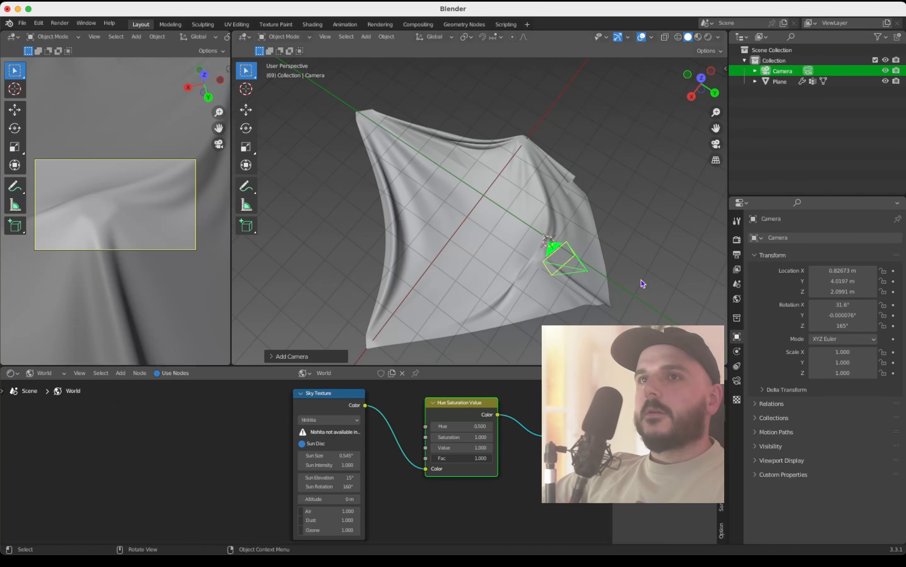
pyautogui.press('z')
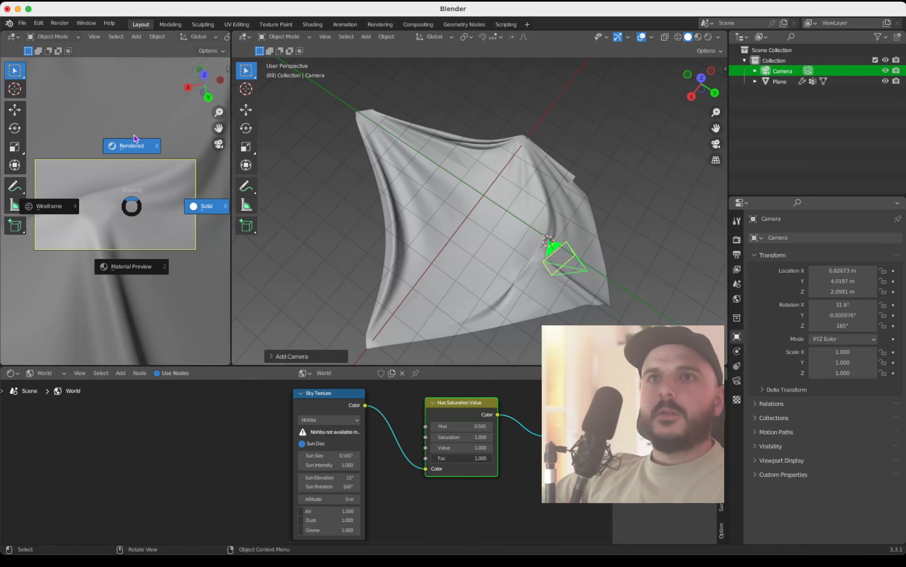
pyautogui.click(136, 139)
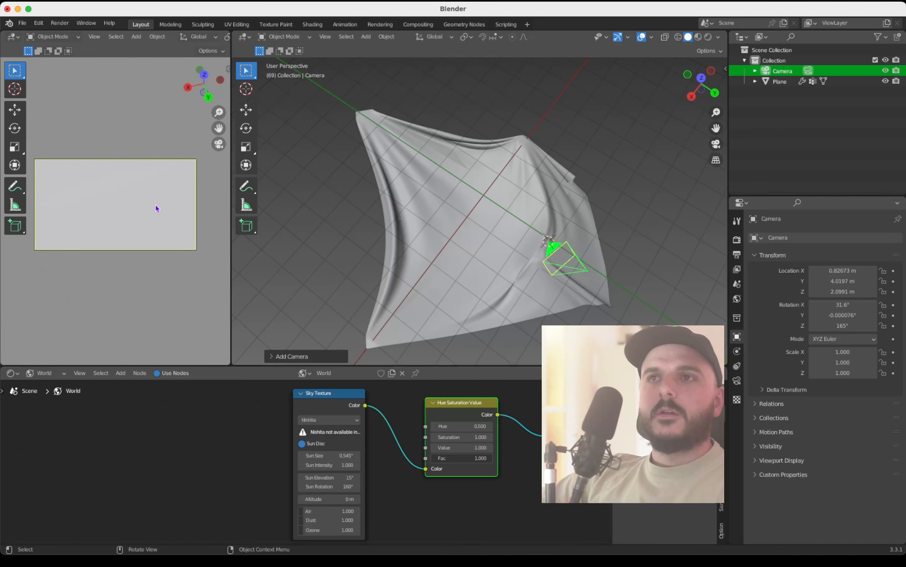
# Step: Change the scene's render engine to Cycles
pyautogui.click(737, 240)
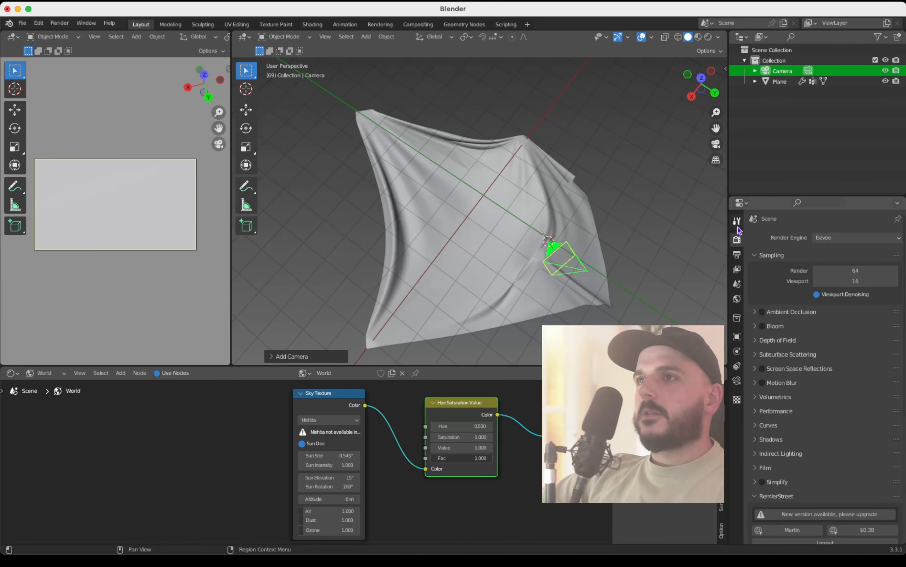
pyautogui.click(836, 238)
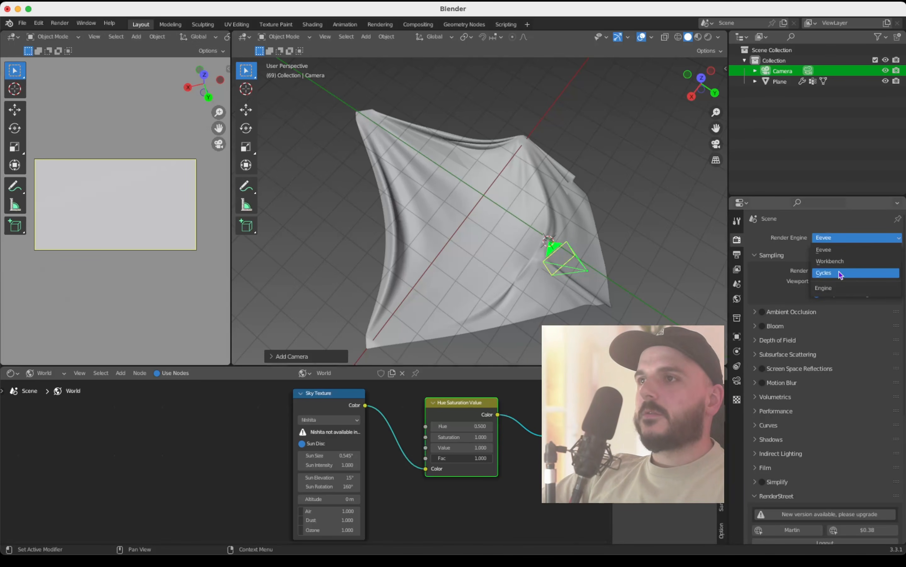
pyautogui.click(840, 275)
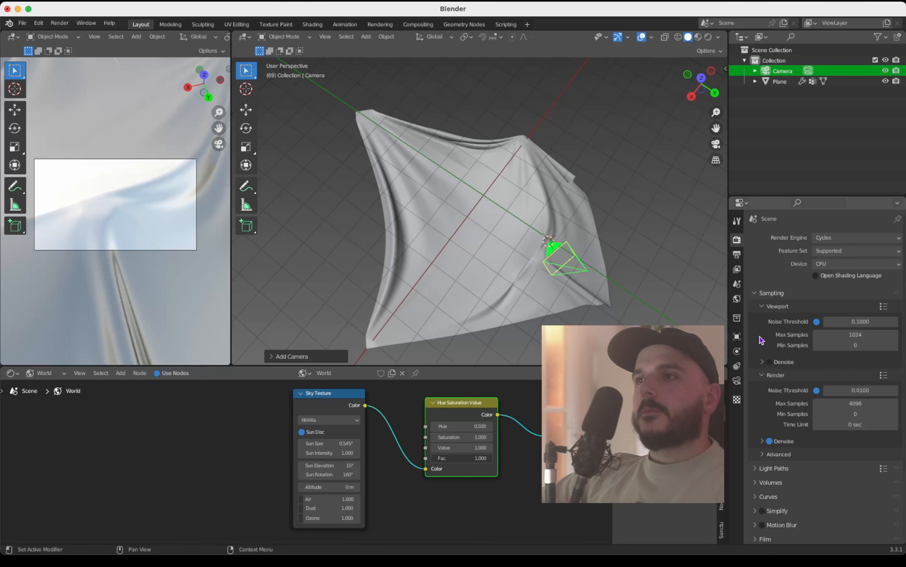
# Step: In the scene's color management, keep sRGB and Filmic, set the look to High Contrast and the exposure to -2
pyautogui.scroll(-5, 760, 340)
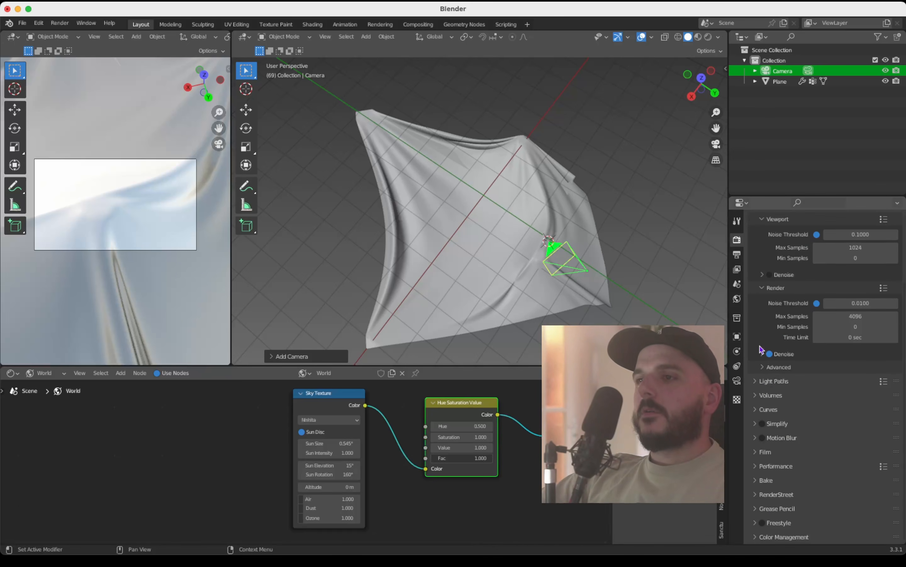
pyautogui.scroll(-5, 790, 459)
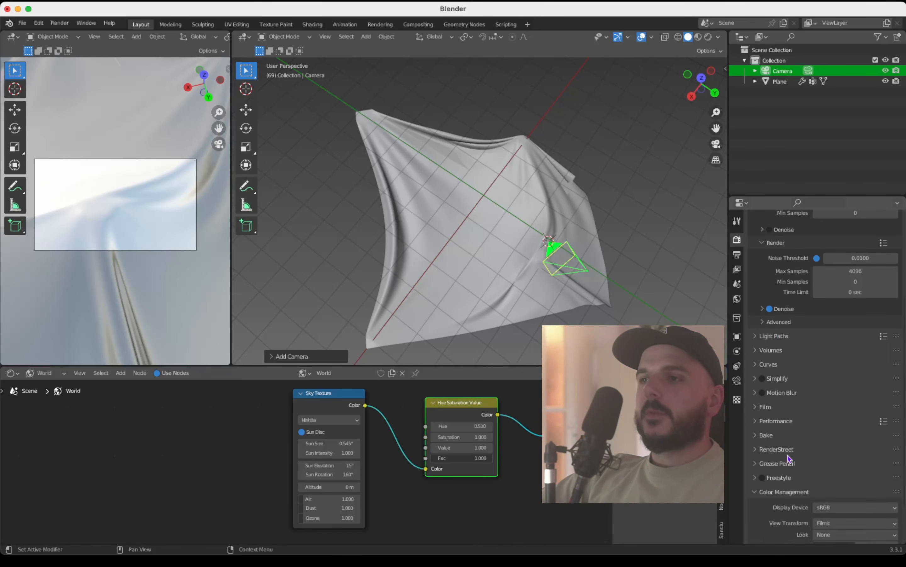
pyautogui.click(836, 454)
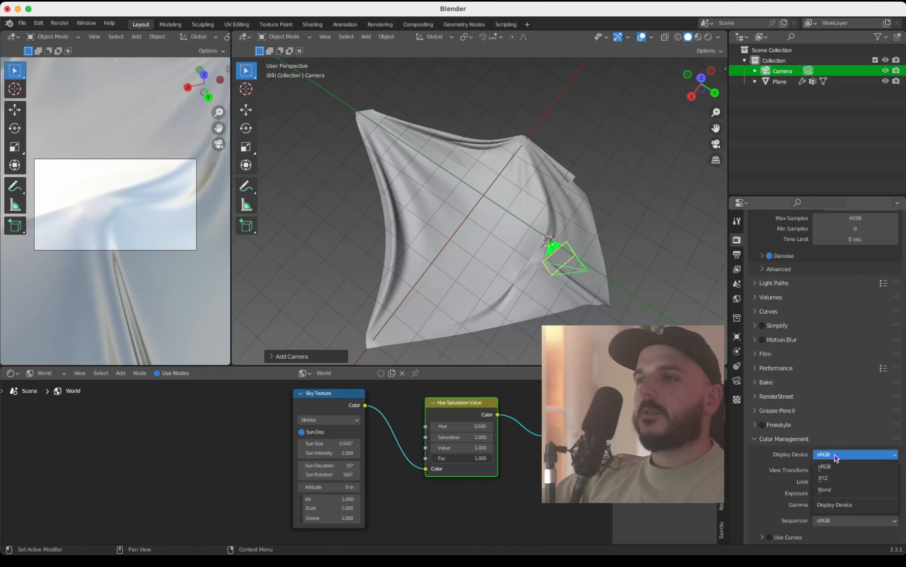
pyautogui.click(834, 467)
pyautogui.click(834, 470)
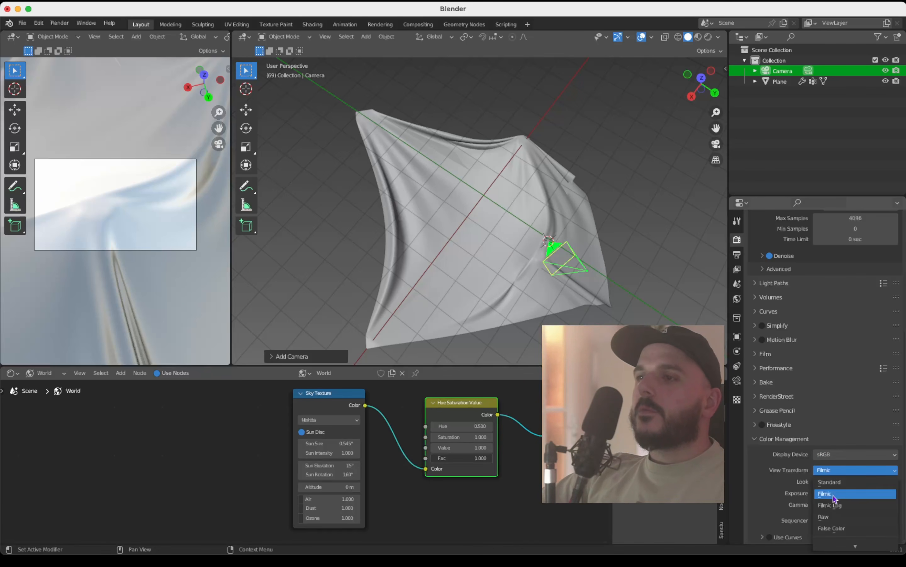
pyautogui.click(835, 494)
pyautogui.click(843, 483)
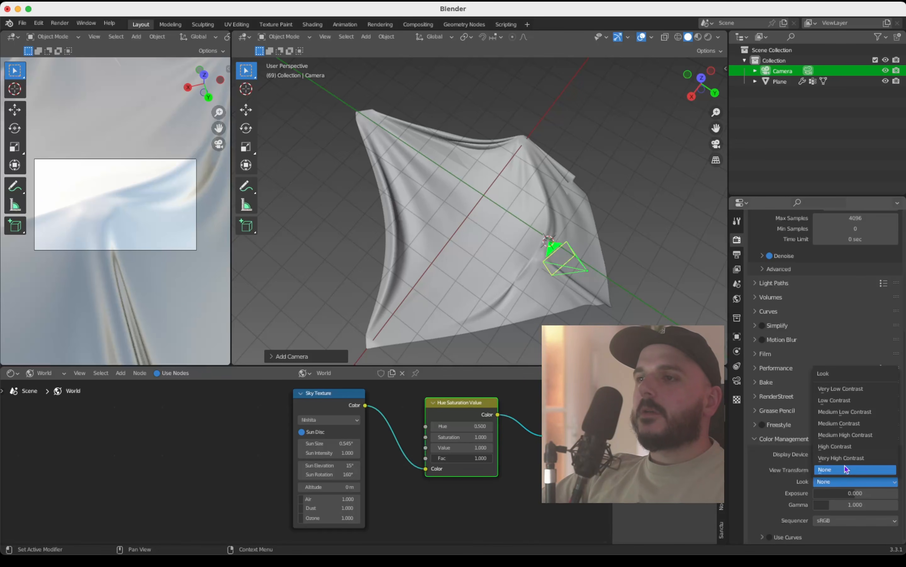
pyautogui.click(852, 446)
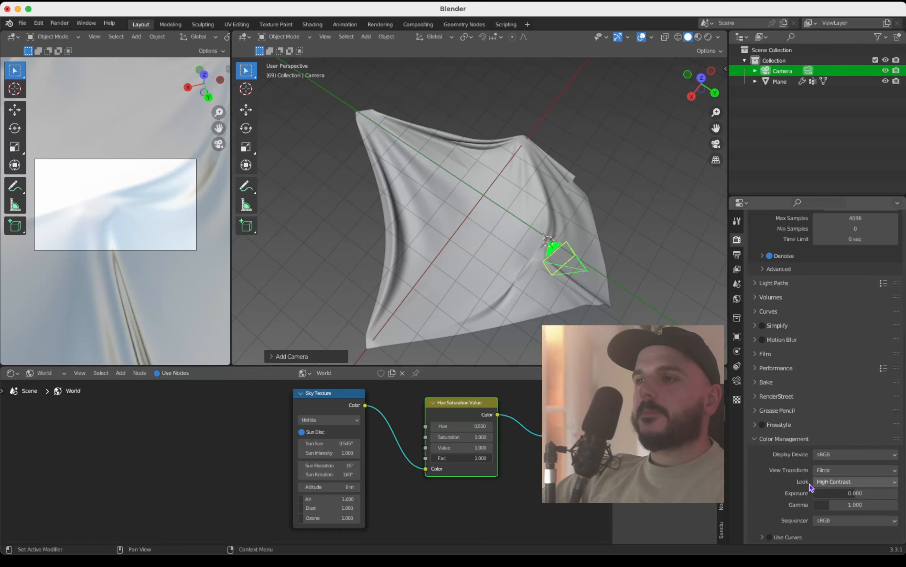
pyautogui.click(858, 493)
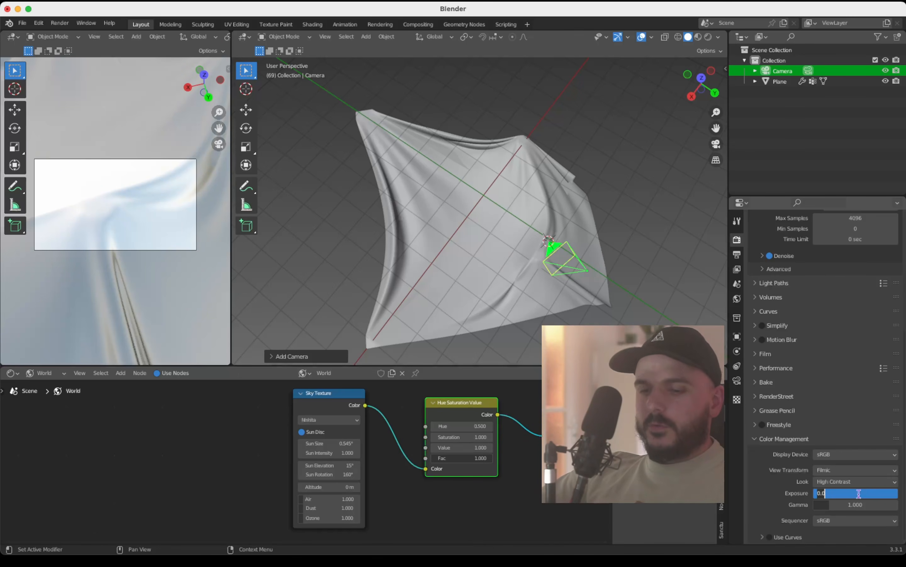
pyautogui.press('Return')
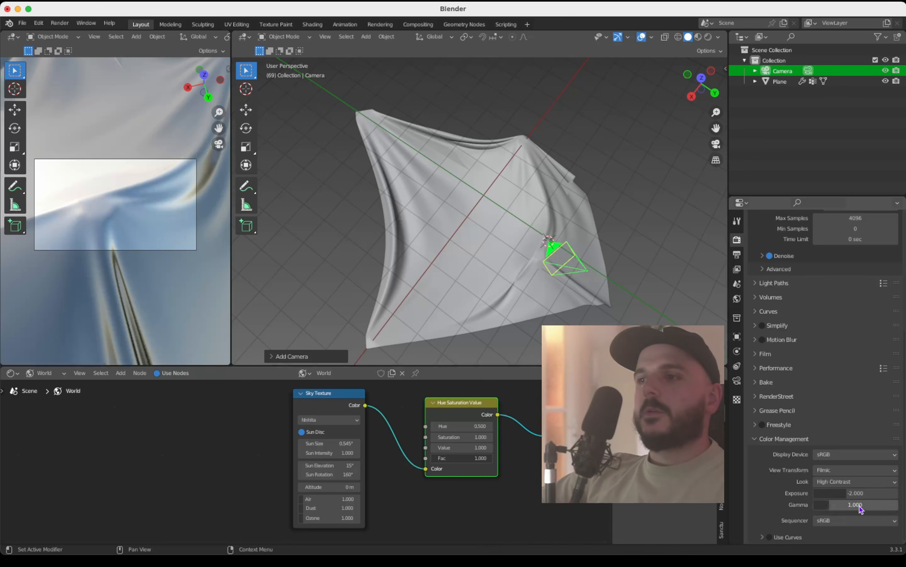
# Step: Set the Sky Texture's Sun Rotation to 180°
pyautogui.scroll(1, 412, 465)
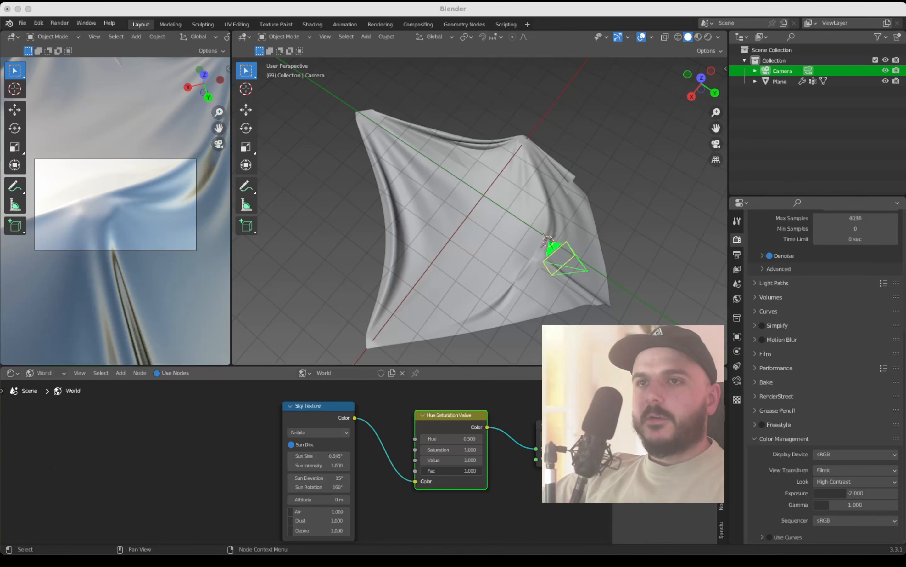
pyautogui.scroll(2, 377, 488)
pyautogui.click(376, 488)
pyautogui.scroll(2, 377, 488)
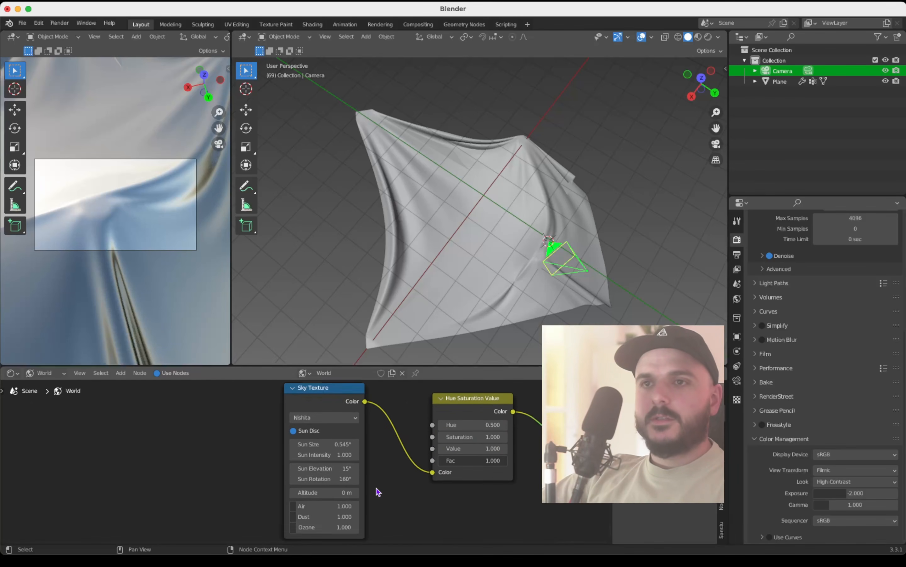
pyautogui.click(332, 477)
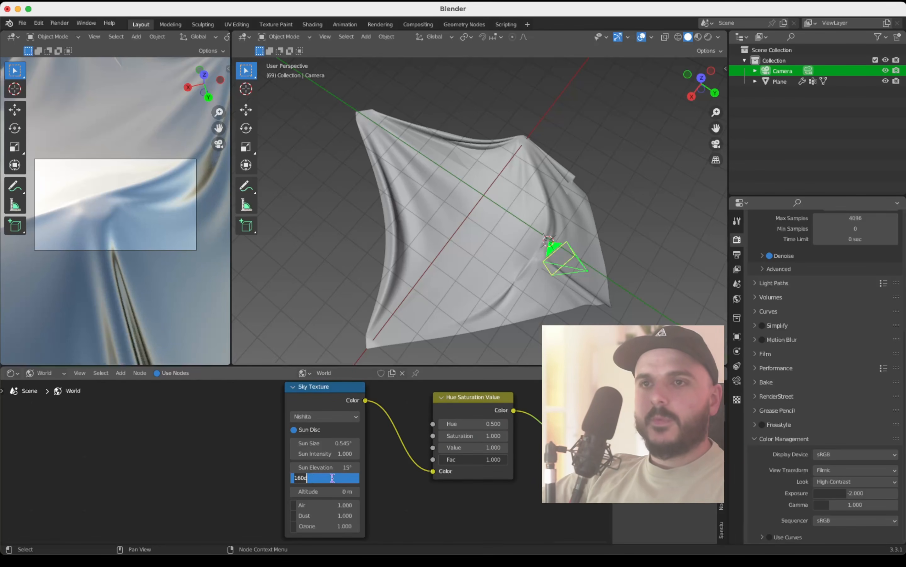
pyautogui.write('1')
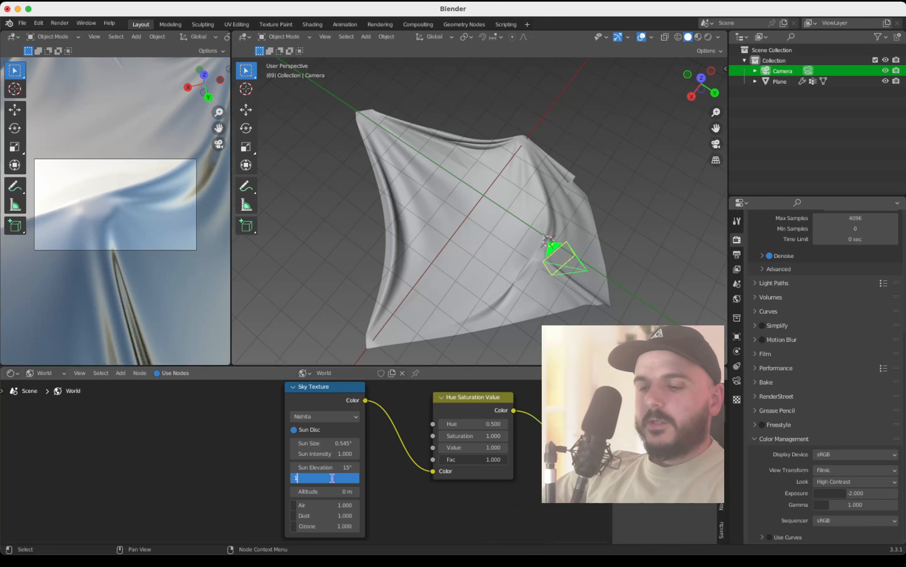
pyautogui.press('Return')
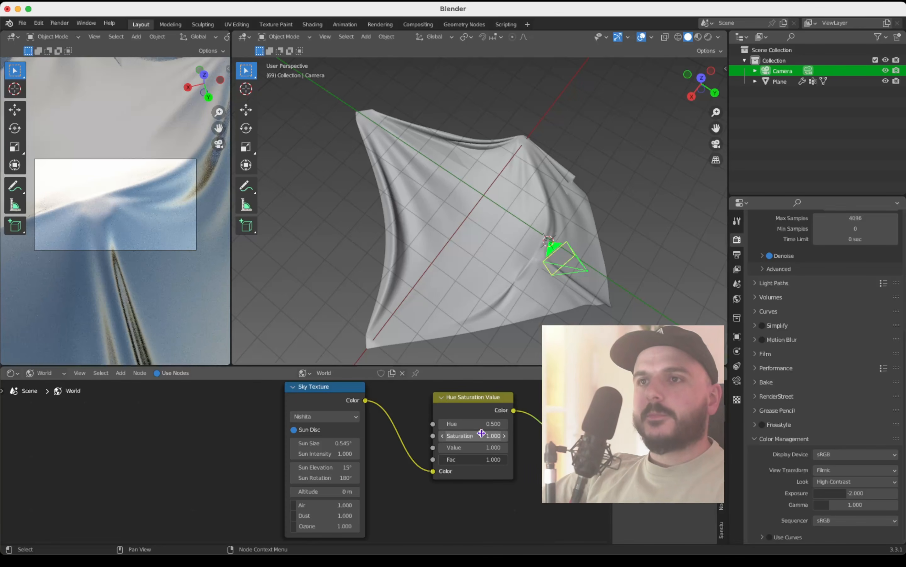
# Step: Set the Hue Saturation Value node's Saturation to 4 and its Hue to 0.48
pyautogui.click(469, 436)
pyautogui.write('1.0')
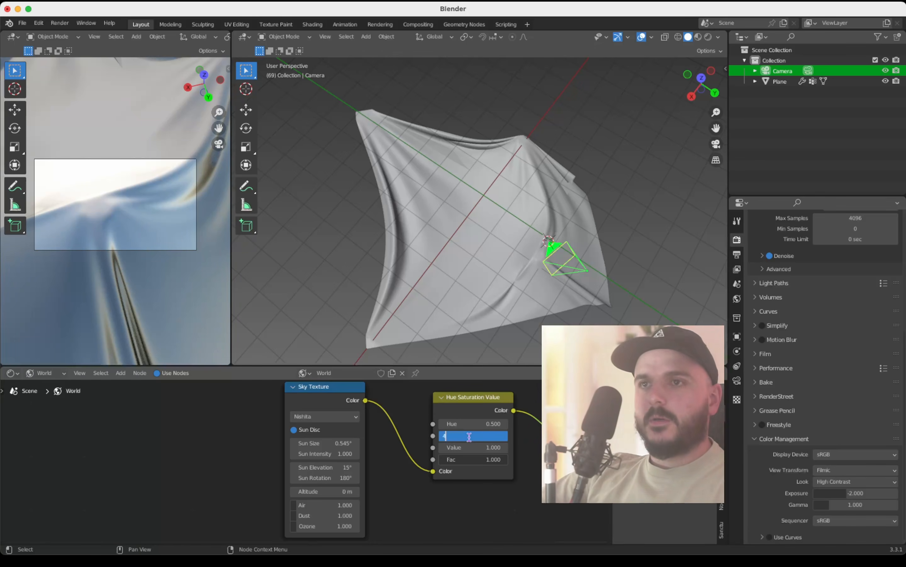
pyautogui.press('Return')
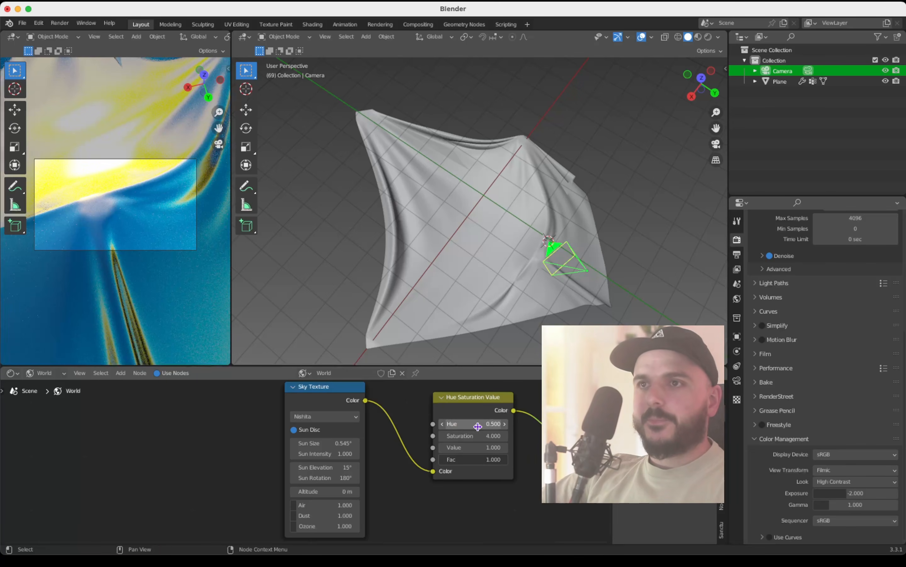
pyautogui.click(477, 426)
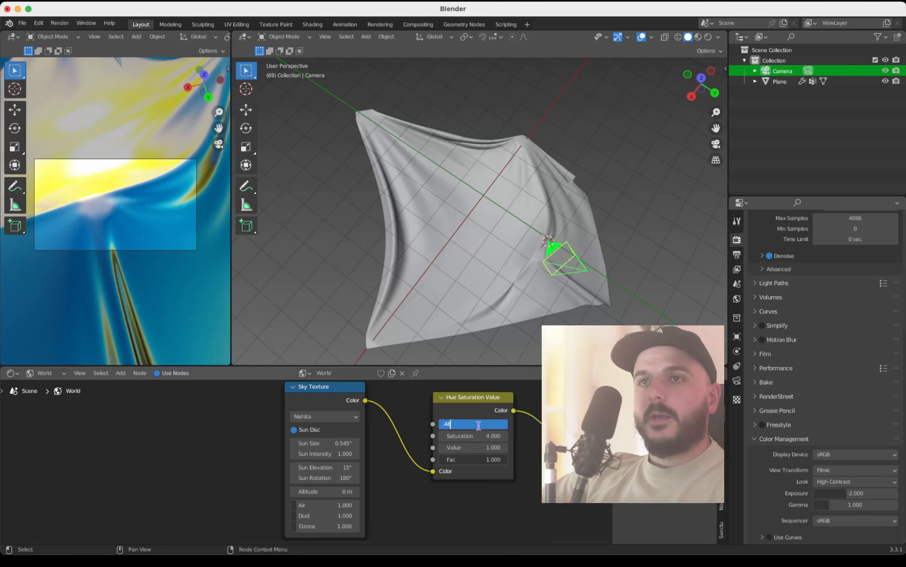
pyautogui.write('.48')
pyautogui.press('Return')
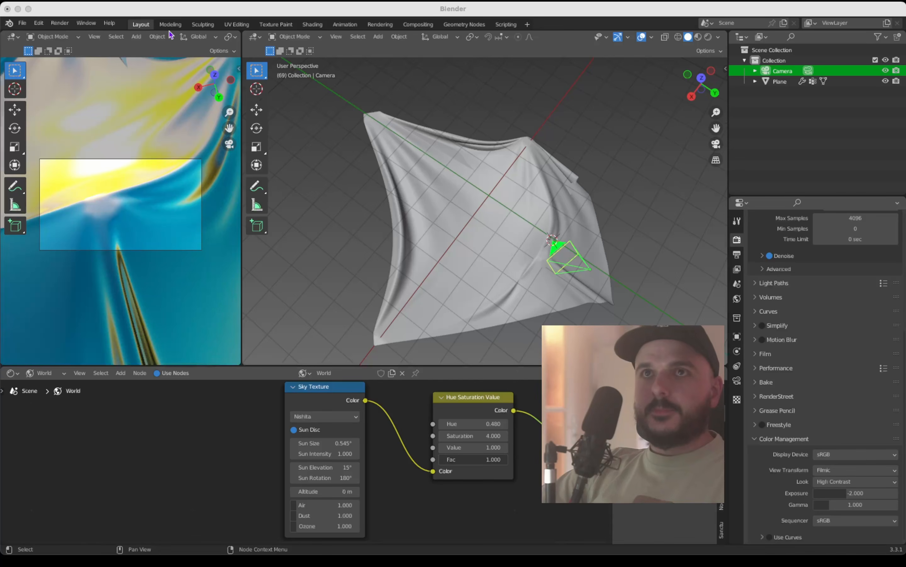
# Step: Reposition the camera close to the cloth so a thin bright crease runs diagonally between the blue and pale areas
pyautogui.click(175, 15)
pyautogui.keyDown('ctrl'); pyautogui.scroll(-5, 141, 188); pyautogui.keyUp('ctrl')
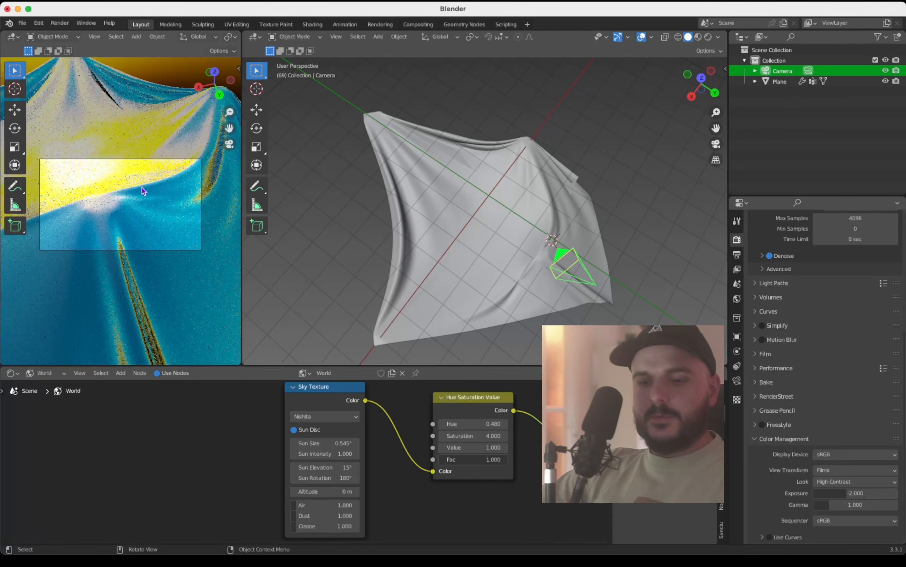
pyautogui.keyDown('ctrl'); pyautogui.scroll(-8, 141, 187); pyautogui.keyUp('ctrl')
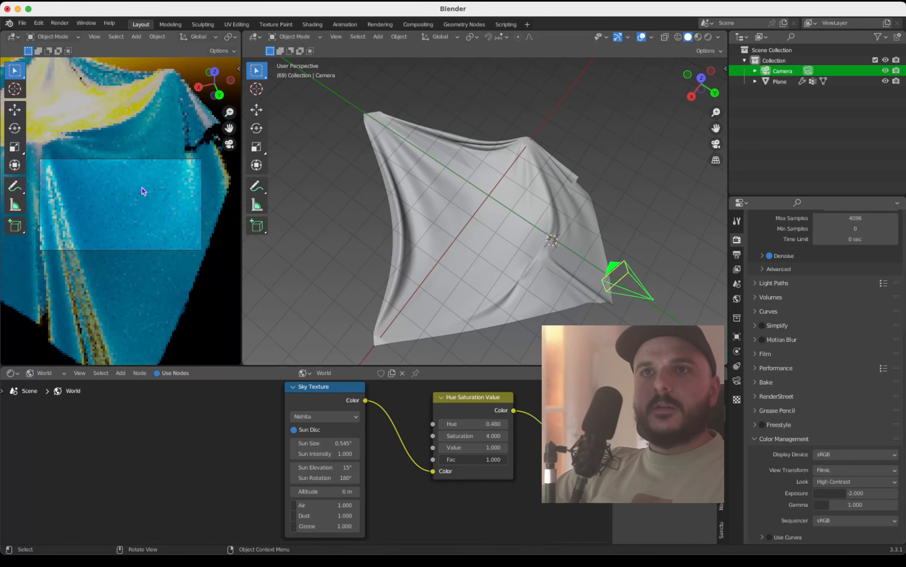
pyautogui.keyDown('shift'); pyautogui.scroll(10, 142, 187); pyautogui.keyUp('shift')
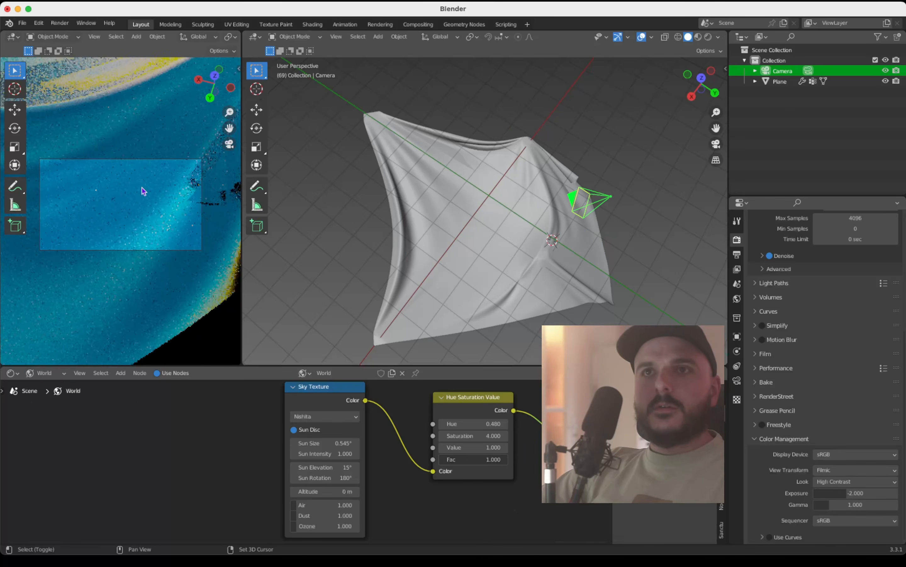
pyautogui.keyDown('shift'); pyautogui.scroll(-3, 142, 187); pyautogui.keyUp('shift')
pyautogui.keyDown('shift'); pyautogui.scroll(10, 141, 188); pyautogui.keyUp('shift')
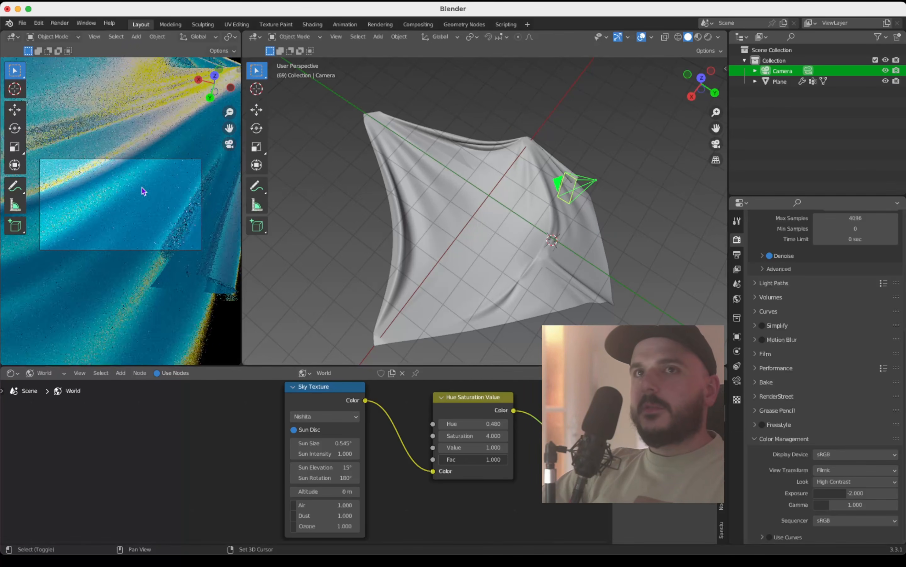
pyautogui.keyDown('shift'); pyautogui.scroll(-8, 142, 186); pyautogui.keyUp('shift')
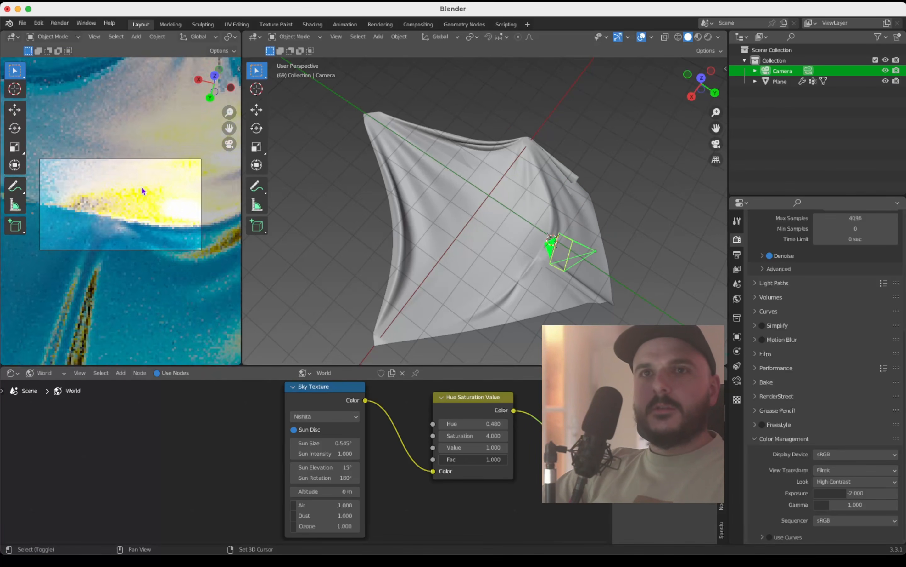
pyautogui.keyDown('shift'); pyautogui.scroll(-3, 142, 186); pyautogui.keyUp('shift')
pyautogui.hscroll(-10, 141, 187)
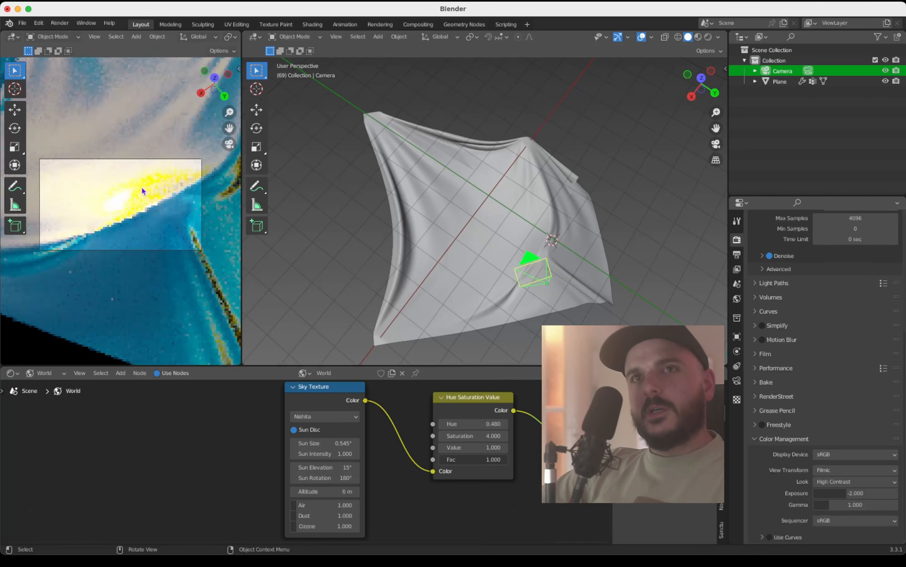
pyautogui.hscroll(-10, 141, 186)
pyautogui.keyDown('ctrl'); pyautogui.scroll(-5, 142, 186); pyautogui.keyUp('ctrl')
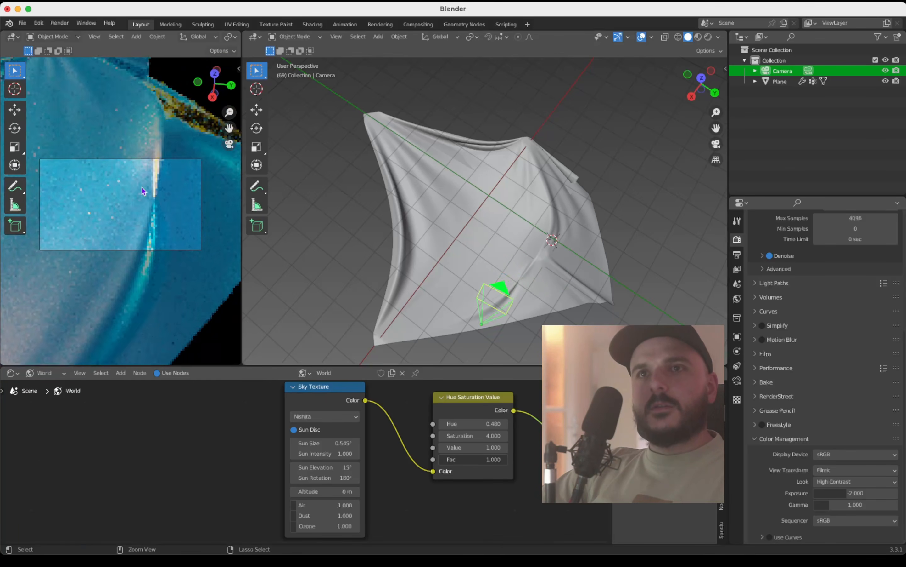
pyautogui.keyDown('ctrl'); pyautogui.scroll(5, 142, 186); pyautogui.keyUp('ctrl')
pyautogui.hscroll(-15, 144, 190)
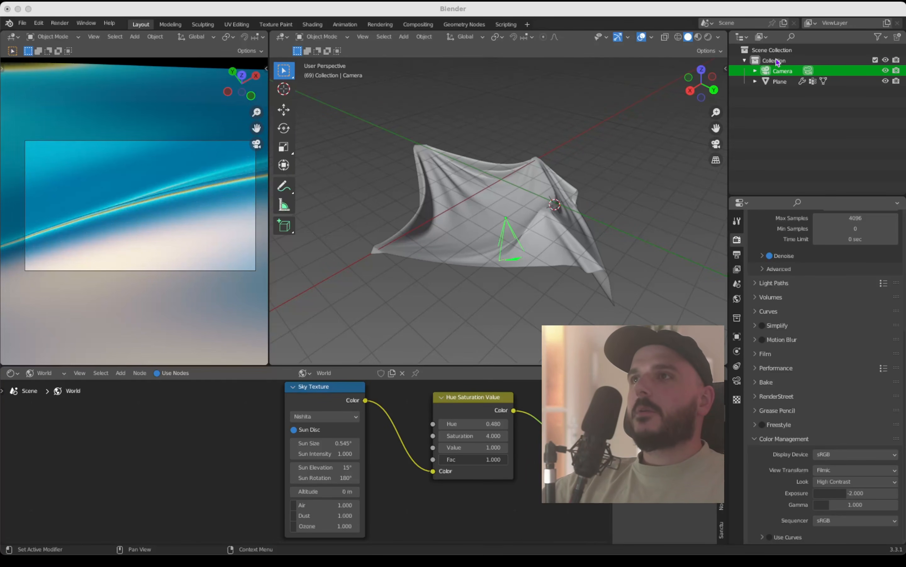
# Step: Duplicate the camera in place and make the duplicate the scene's active camera
pyautogui.click(782, 69)
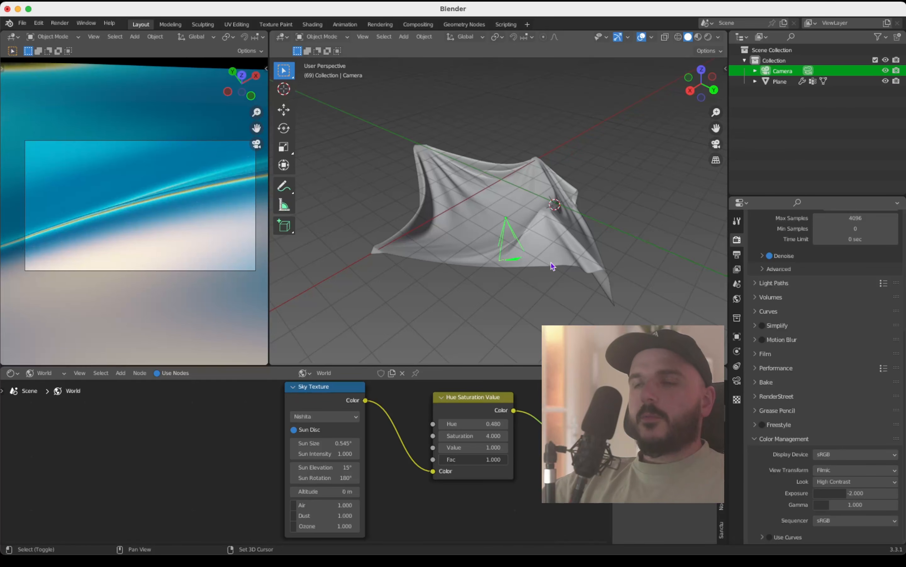
pyautogui.hotkey('shift', 'd')
pyautogui.rightClick(553, 210)
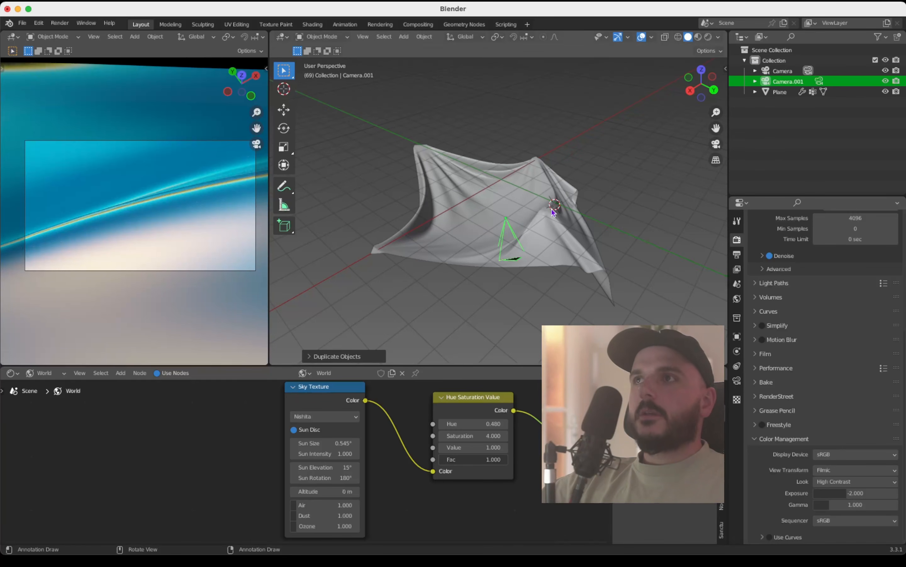
pyautogui.click(820, 81)
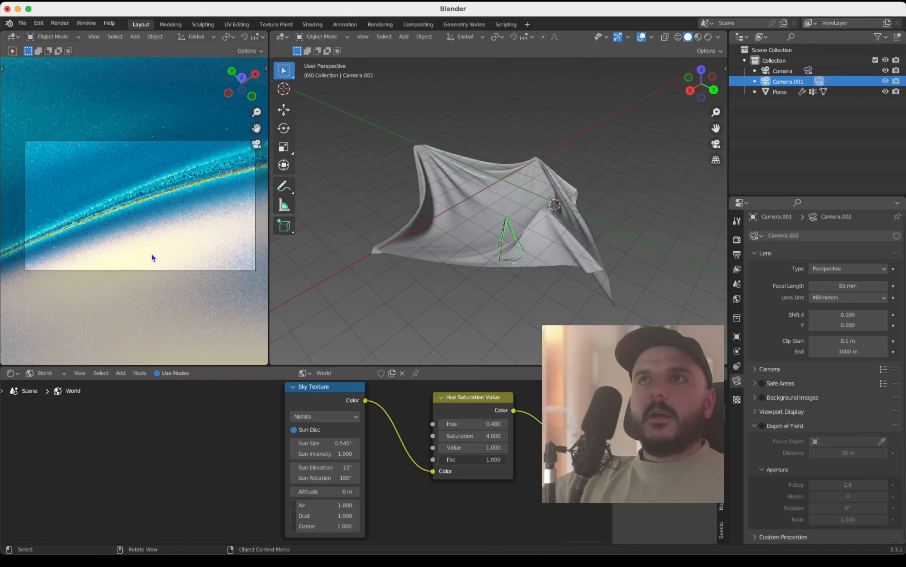
# Step: Move and rotate the duplicated camera to frame a different close-up of a curved blue and orange fold
pyautogui.scroll(5, 152, 255)
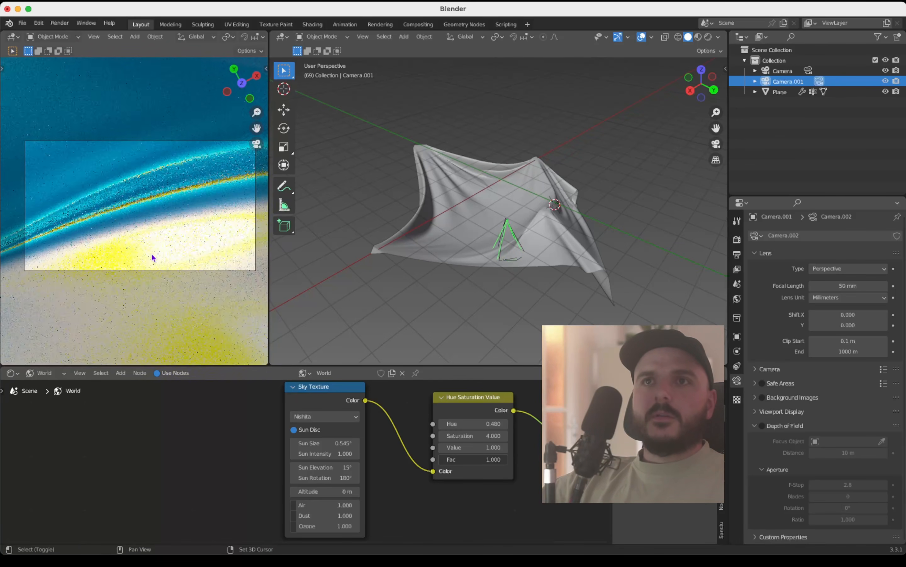
pyautogui.keyDown('shift'); pyautogui.scroll(3, 151, 255); pyautogui.keyUp('shift')
pyautogui.scroll(5, 152, 255)
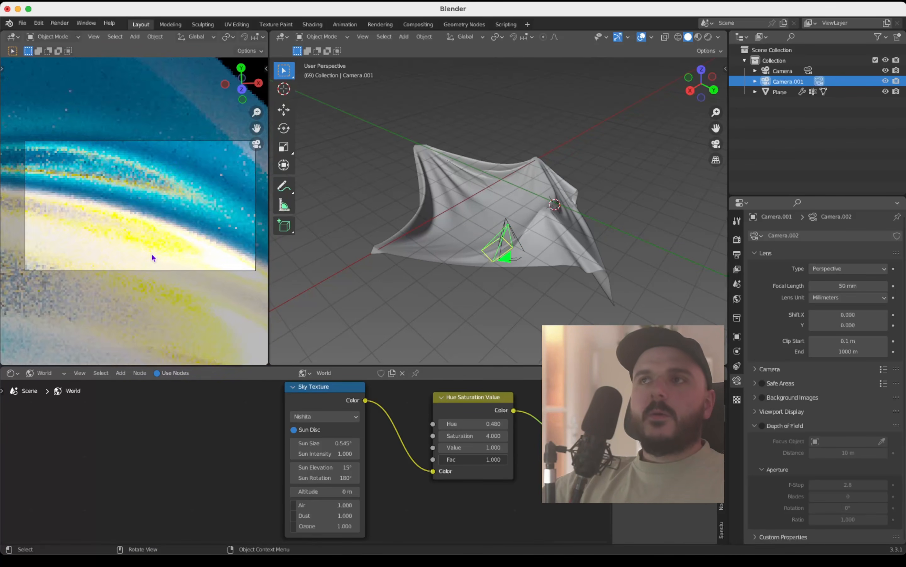
pyautogui.scroll(5, 152, 255)
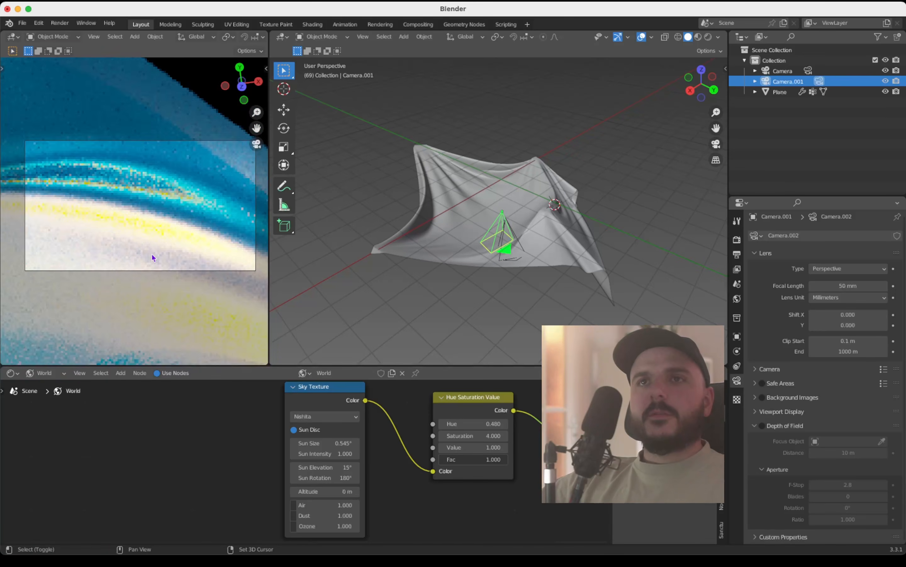
pyautogui.scroll(5, 152, 257)
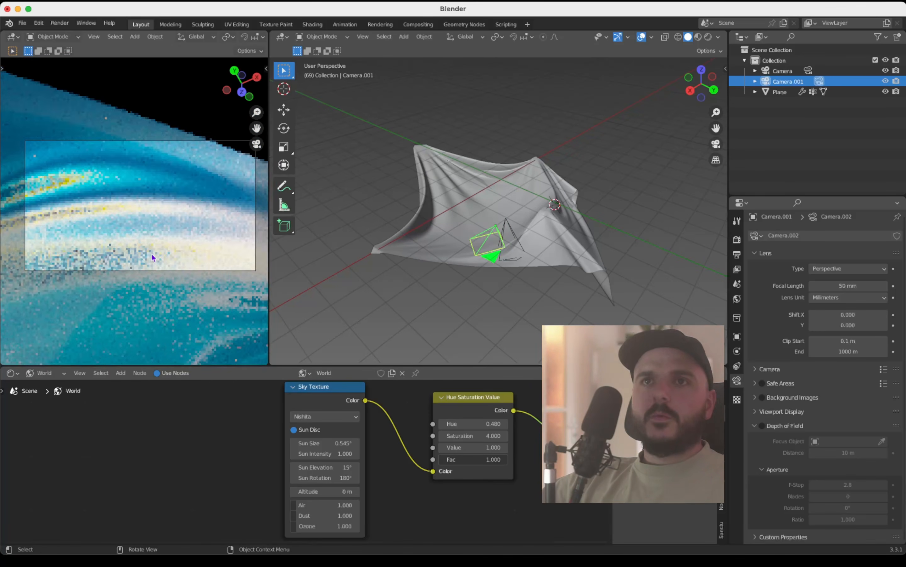
pyautogui.scroll(5, 152, 255)
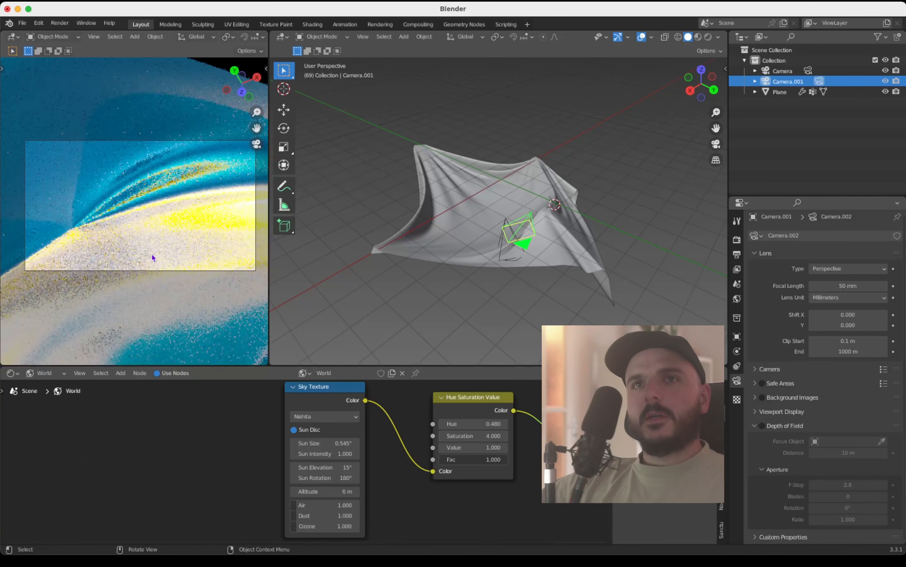
pyautogui.scroll(5, 151, 253)
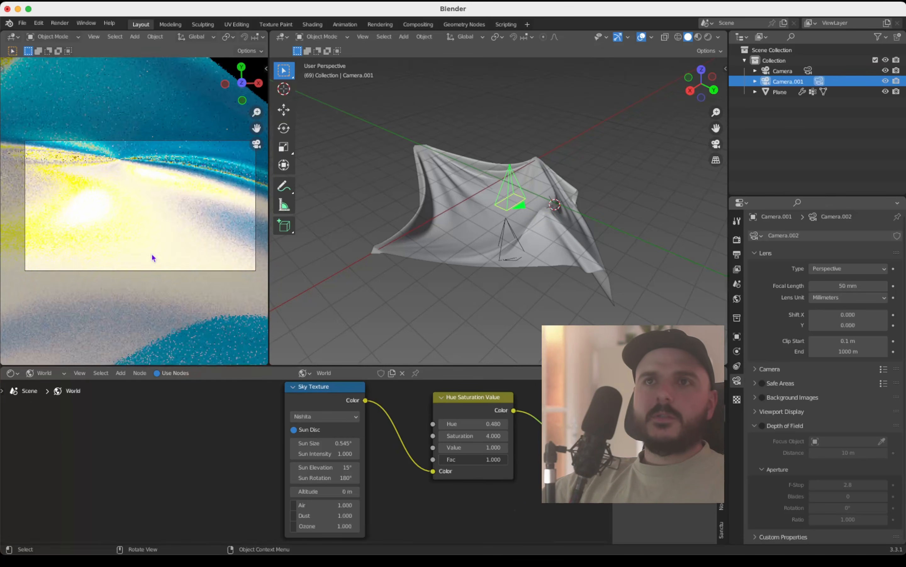
pyautogui.scroll(5, 152, 253)
pyautogui.keyDown('shift'); pyautogui.scroll(3, 152, 253); pyautogui.keyUp('shift')
pyautogui.keyDown('shift'); pyautogui.scroll(-4, 151, 253); pyautogui.keyUp('shift')
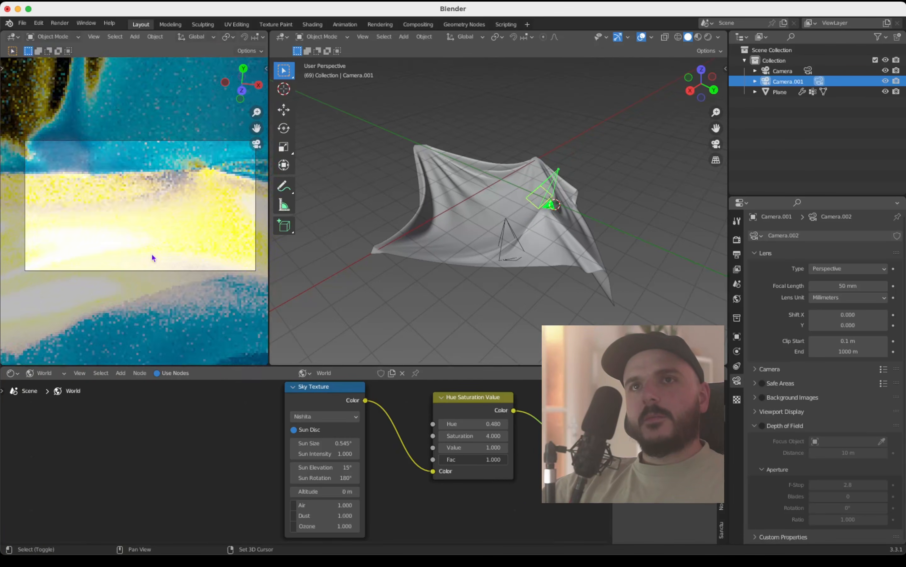
pyautogui.keyDown('shift'); pyautogui.scroll(-3, 152, 253); pyautogui.keyUp('shift')
pyautogui.keyDown('shift'); pyautogui.scroll(6, 152, 253); pyautogui.keyUp('shift')
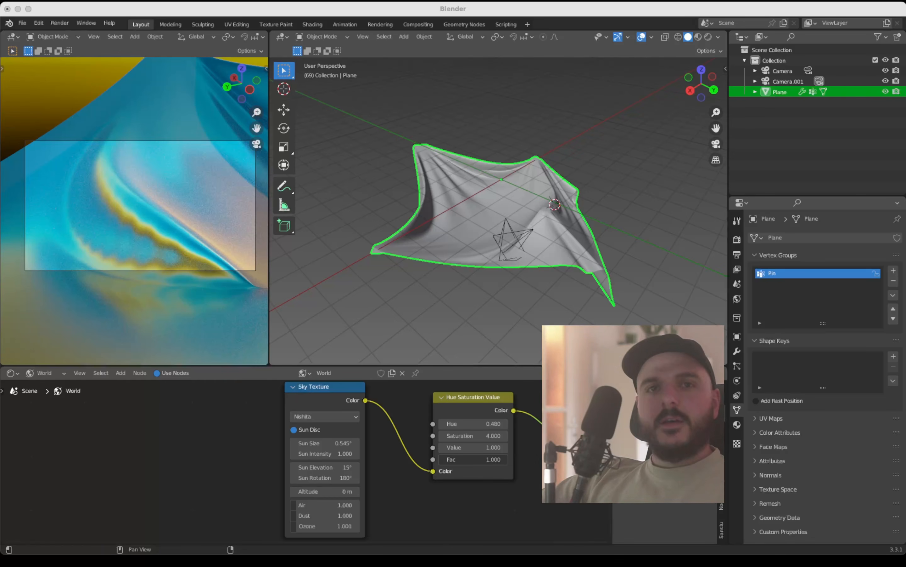
# Step: Scale the cloth plane along the Z axis by about 2.07 to deepen its folds
pyautogui.click(580, 252)
pyautogui.scroll(2, 580, 251)
pyautogui.keyDown('shift'); pyautogui.hscroll(2, 579, 249); pyautogui.keyUp('shift')
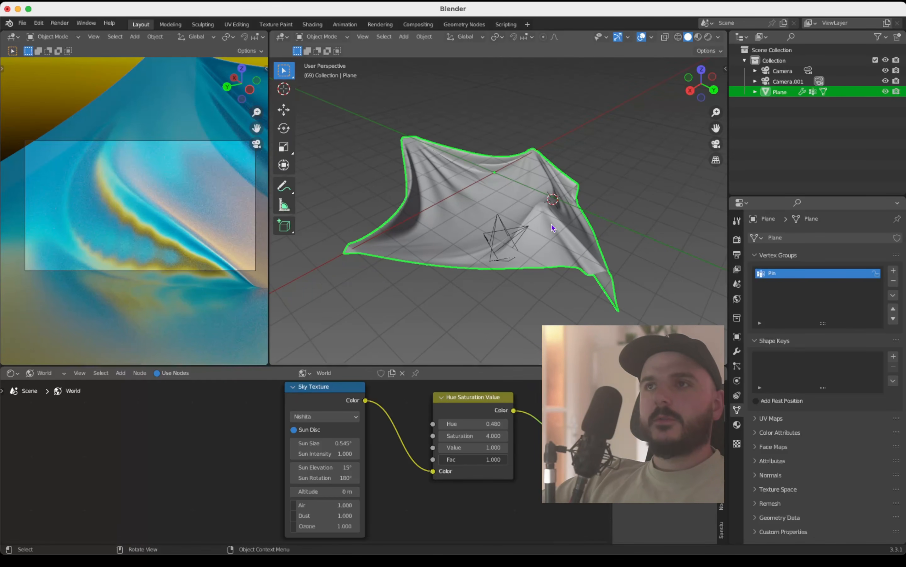
pyautogui.click(623, 224)
pyautogui.click(565, 238)
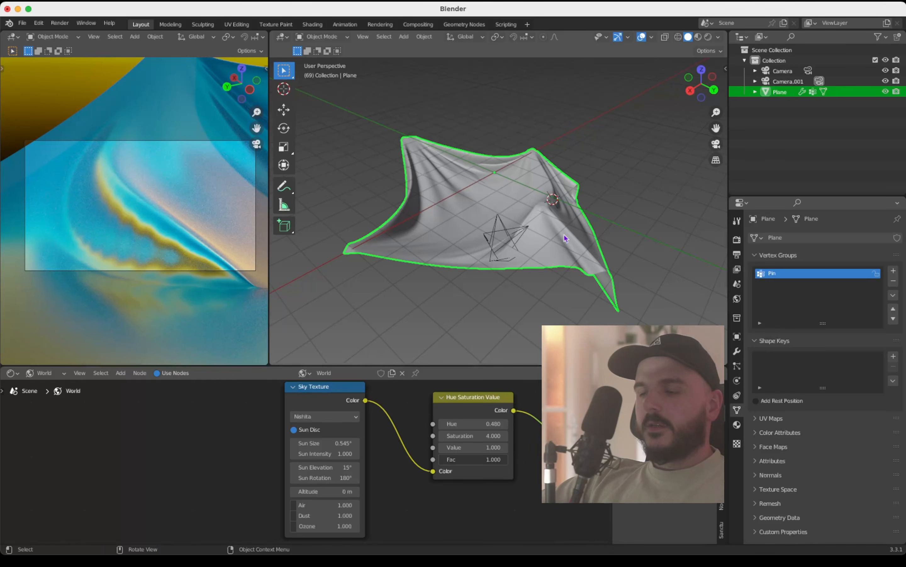
pyautogui.press('s')
pyautogui.press('z')
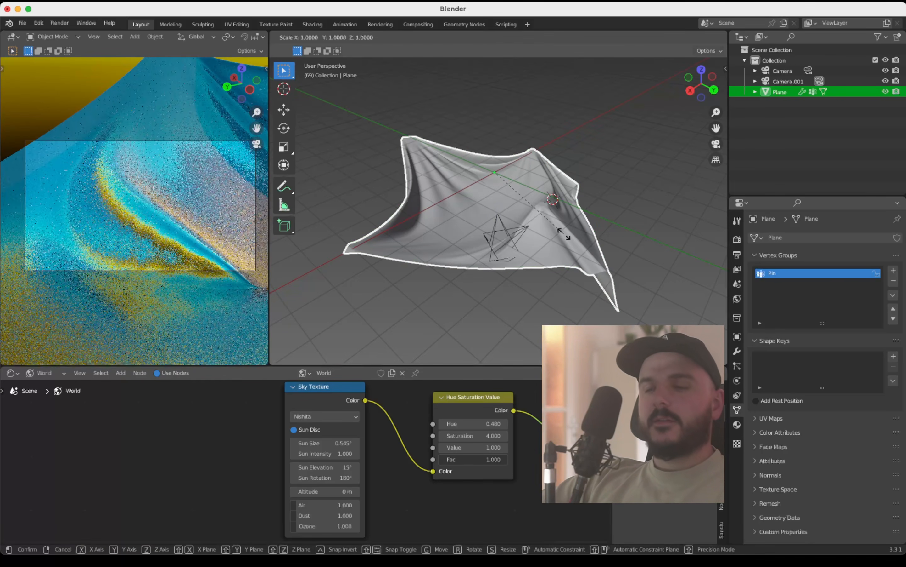
pyautogui.click(637, 303)
# Step: Reframe the duplicated camera on the stretched cloth around a dark orange crease among the blue folds
pyautogui.keyDown('shift'); pyautogui.hscroll(5, 161, 233); pyautogui.keyUp('shift')
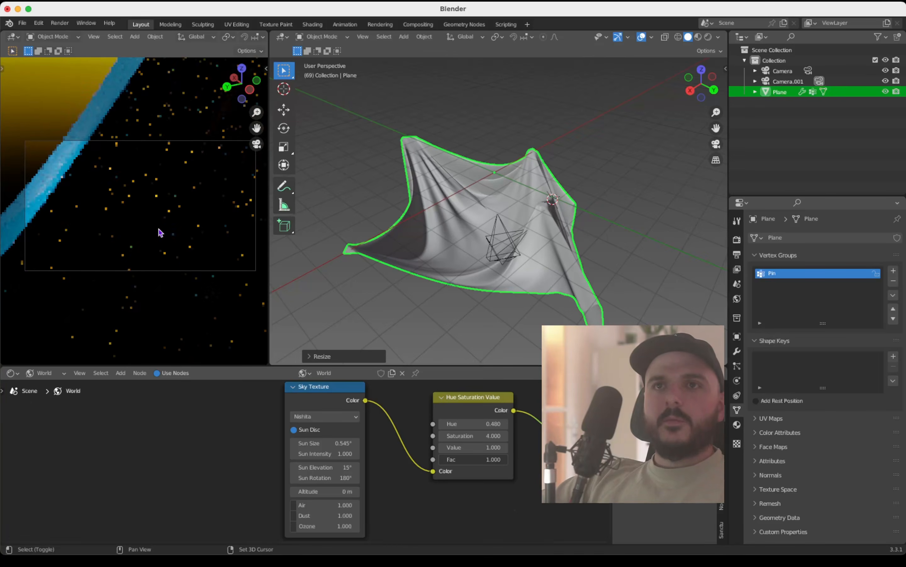
pyautogui.hscroll(-5, 161, 232)
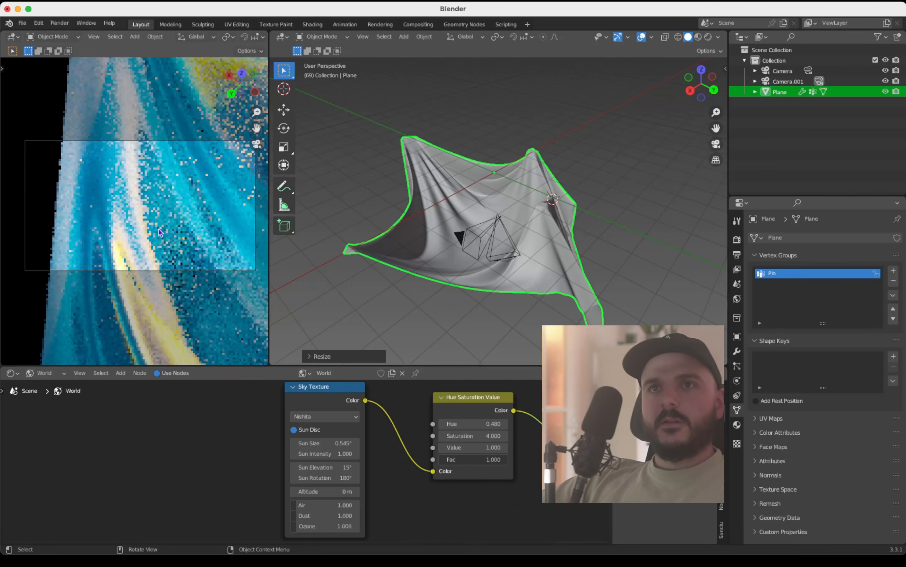
pyautogui.scroll(4, 160, 232)
pyautogui.keyDown('ctrl'); pyautogui.scroll(3, 160, 233); pyautogui.keyUp('ctrl')
pyautogui.scroll(-5, 161, 233)
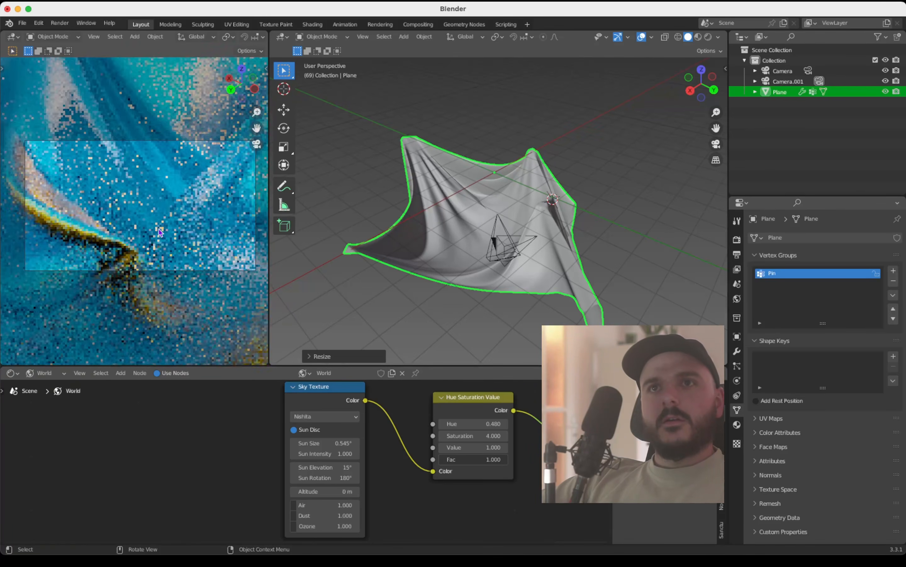
pyautogui.keyDown('shift'); pyautogui.hscroll(-3, 161, 233); pyautogui.keyUp('shift')
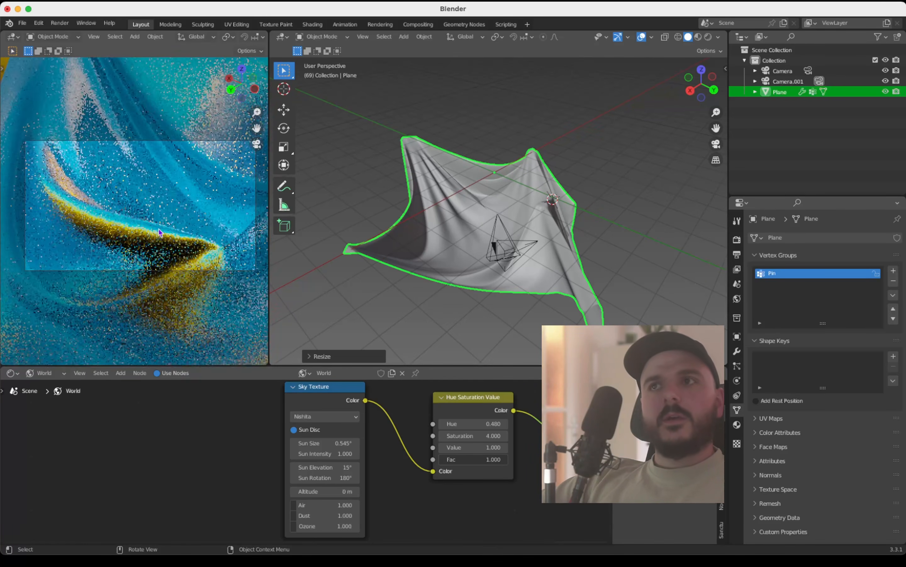
# Step: Scale the cloth plane along Z by about 1.24 more and reframe the active camera on the sweeping blue folds
pyautogui.press('s')
pyautogui.press('z')
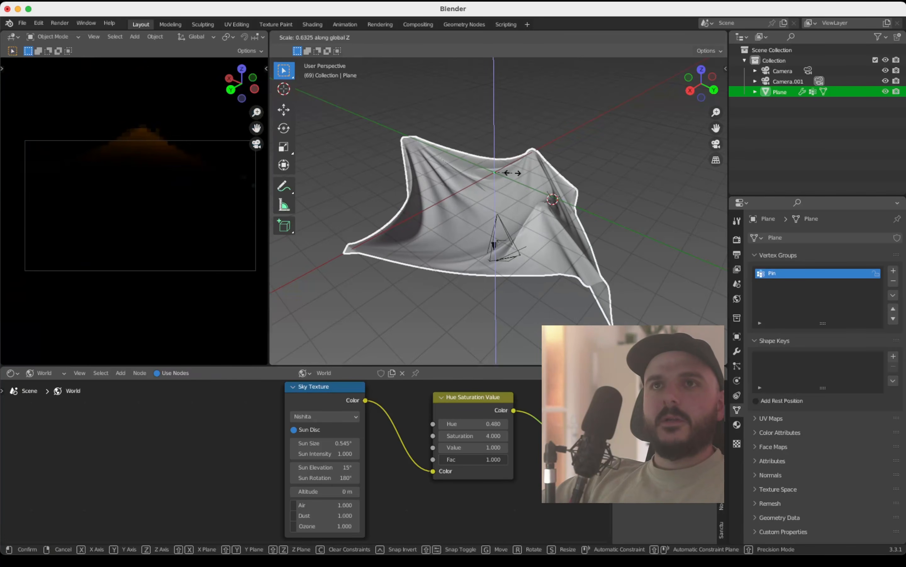
pyautogui.click(528, 179)
pyautogui.moveTo(180, 213)
pyautogui.mouseDown(button='middle')
pyautogui.moveTo(175, 204)
pyautogui.moveTo(178, 233)
pyautogui.mouseUp(button='middle')
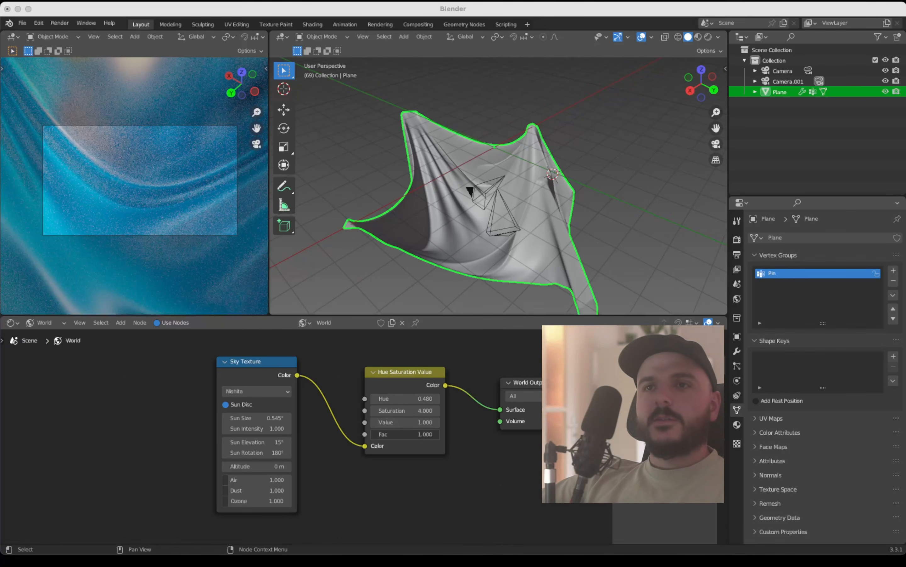
# Step: Try out different sun settings on the Sky Texture, including a Sun Intensity of 25.5
pyautogui.scroll(2, 190, 455)
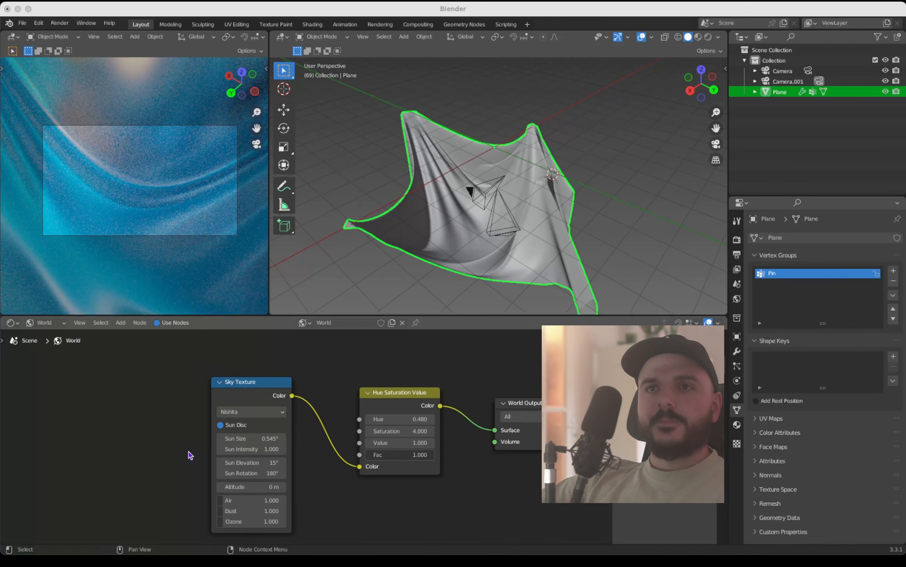
pyautogui.click(176, 458)
pyautogui.keyDown('ctrl'); pyautogui.scroll(2, 176, 458); pyautogui.keyUp('ctrl')
pyautogui.scroll(-2, 177, 459)
pyautogui.scroll(1, 176, 458)
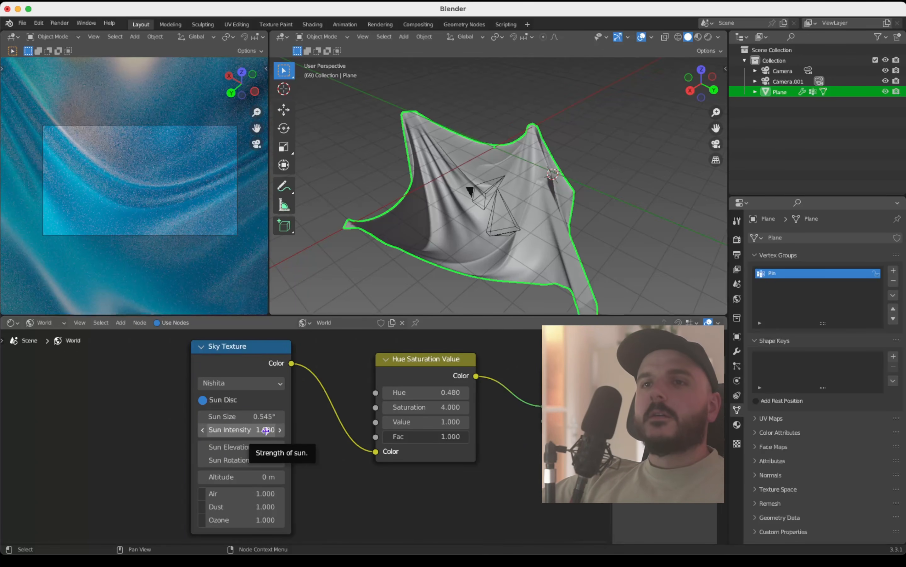
pyautogui.scroll(-2, 246, 442)
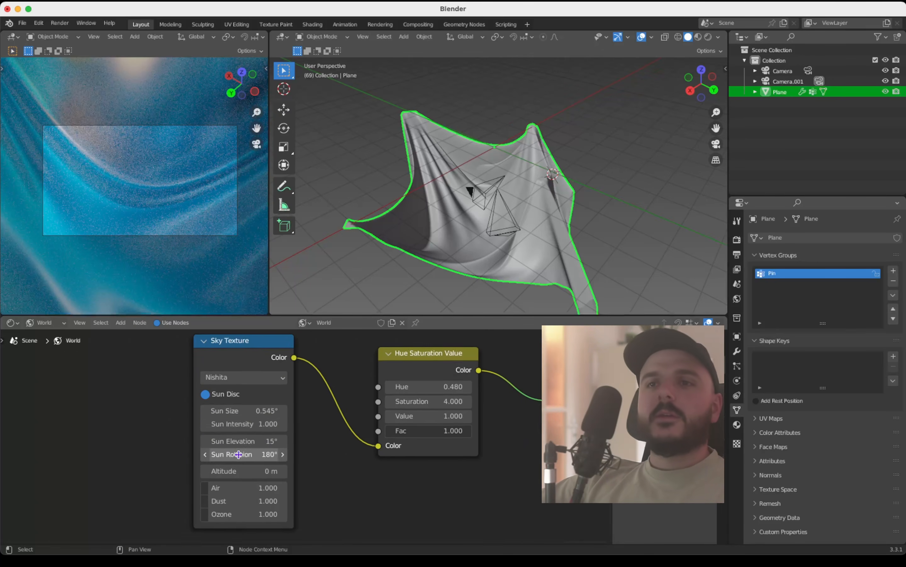
pyautogui.moveTo(248, 400); pyautogui.dragTo(232, 417)
pyautogui.press('Escape')
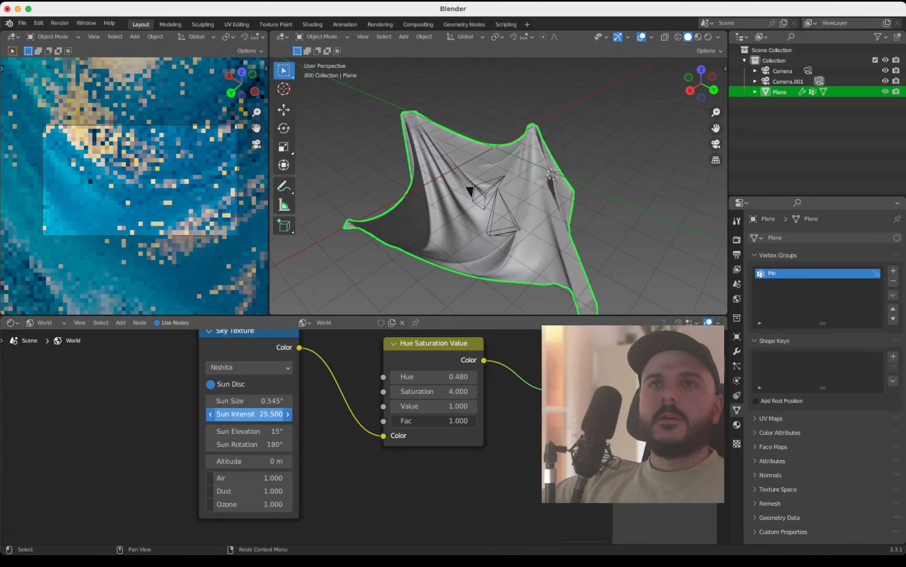
pyautogui.press('Escape')
pyautogui.moveTo(235, 431)
pyautogui.mouseDown()
pyautogui.moveTo(268, 431)
pyautogui.moveTo(231, 444)
pyautogui.mouseUp()
pyautogui.press('Escape')
pyautogui.press('Escape')
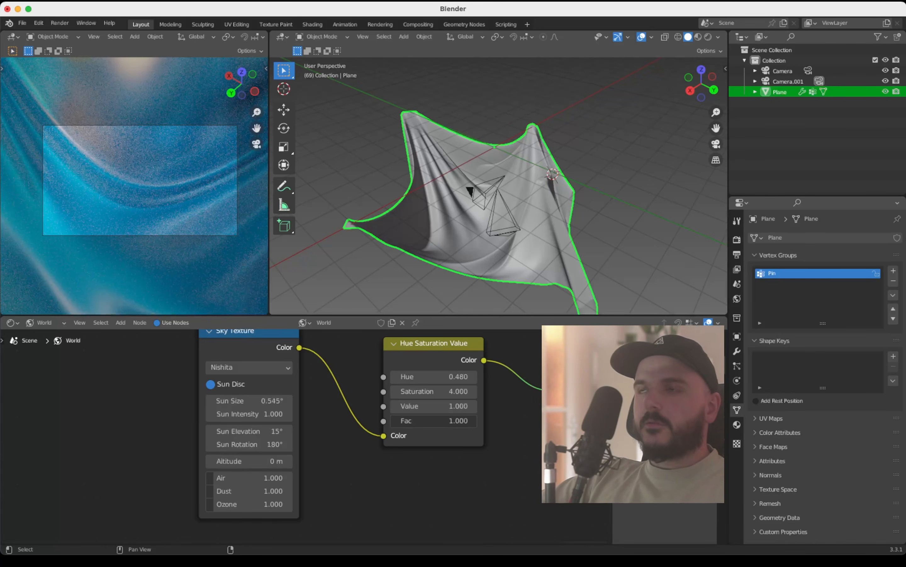
# Step: Select the duplicated camera and set the Cycles render's Max Samples to 500
pyautogui.click(780, 72)
pyautogui.click(782, 80)
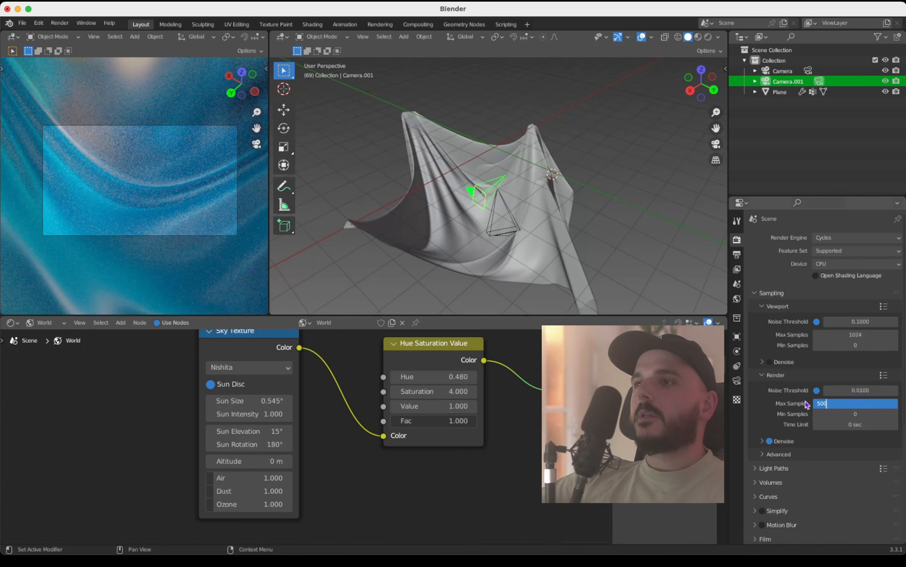
pyautogui.press('Return')
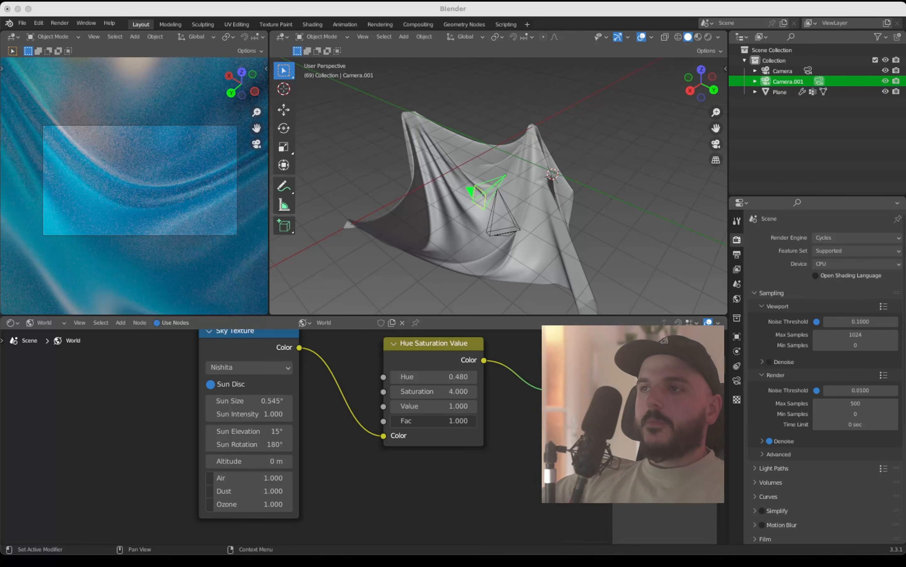
# Step: Darken the render by setting the scene's Color Management Exposure to -3
pyautogui.scroll(-10, 822, 412)
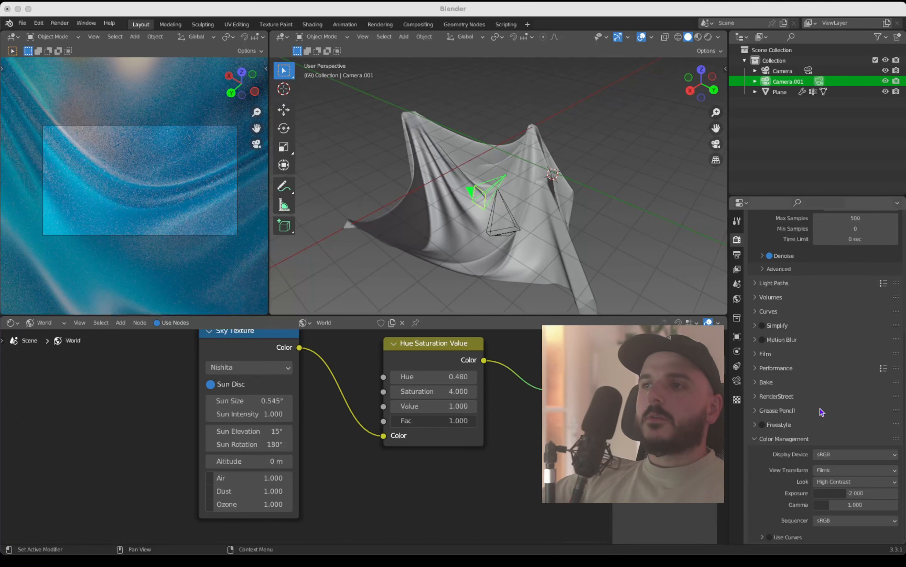
pyautogui.click(847, 492)
pyautogui.click(860, 492)
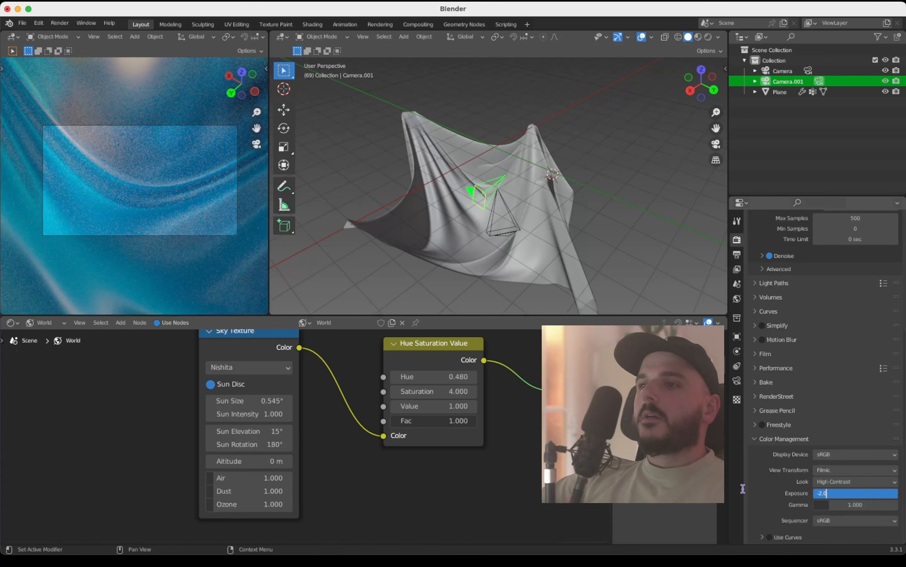
pyautogui.click(744, 489)
pyautogui.click(855, 493)
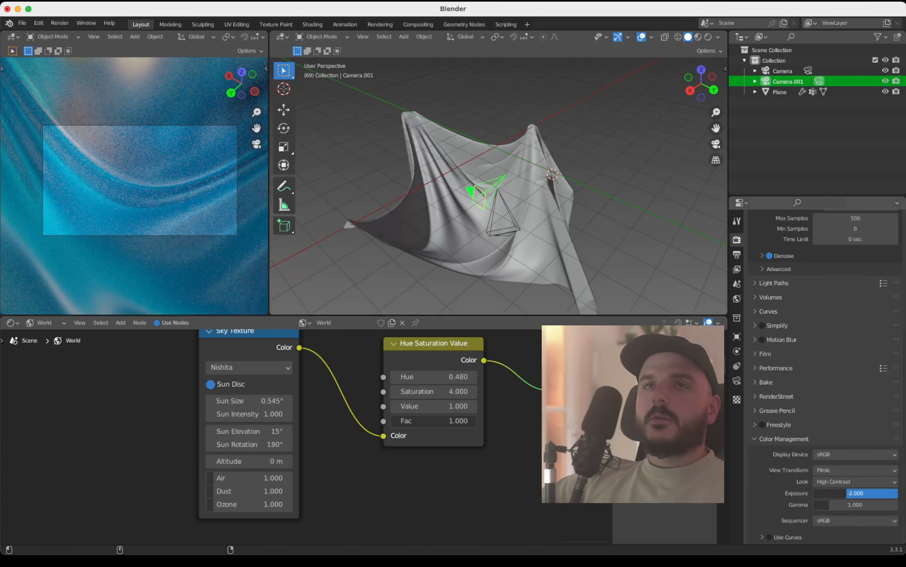
pyautogui.moveTo(857, 492); pyautogui.dragTo(839, 493)
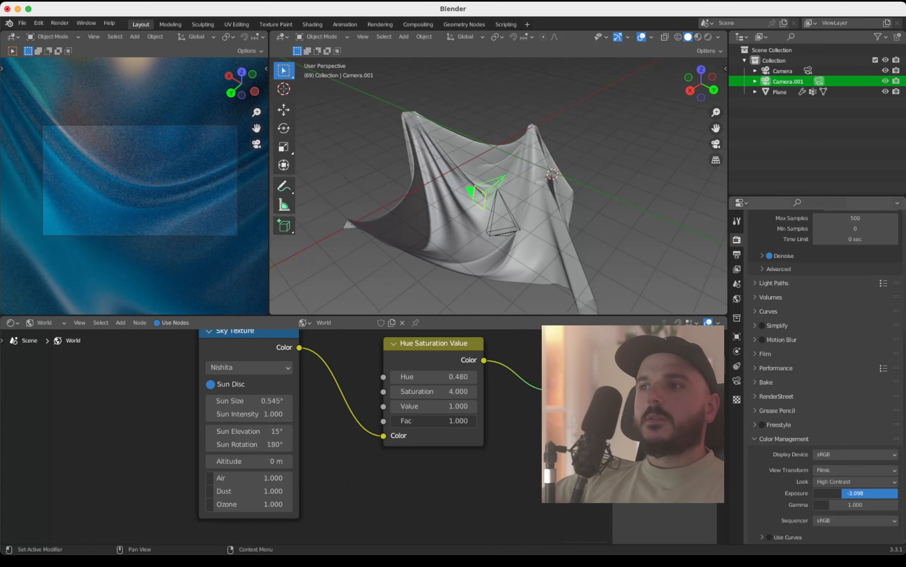
pyautogui.click(842, 493)
pyautogui.write('-3')
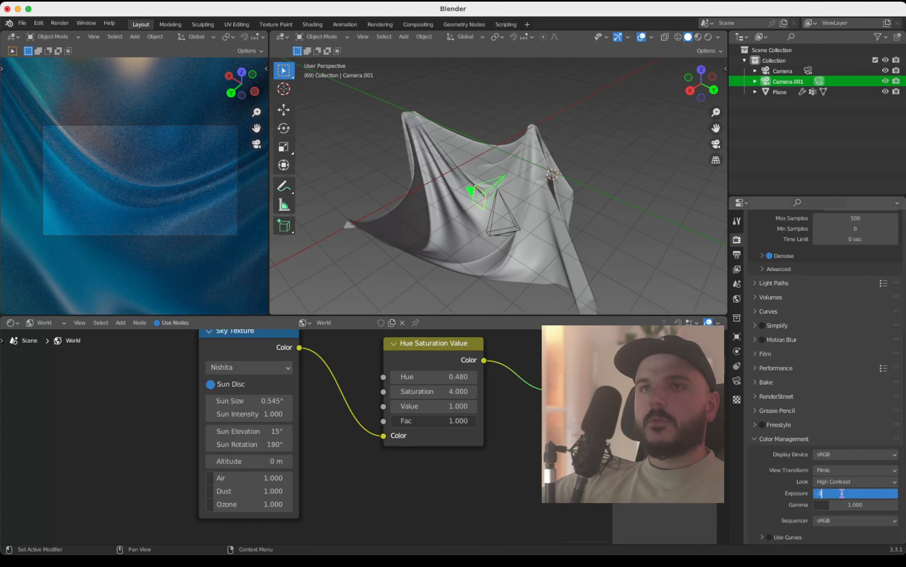
pyautogui.press('Return')
pyautogui.scroll(10, 844, 497)
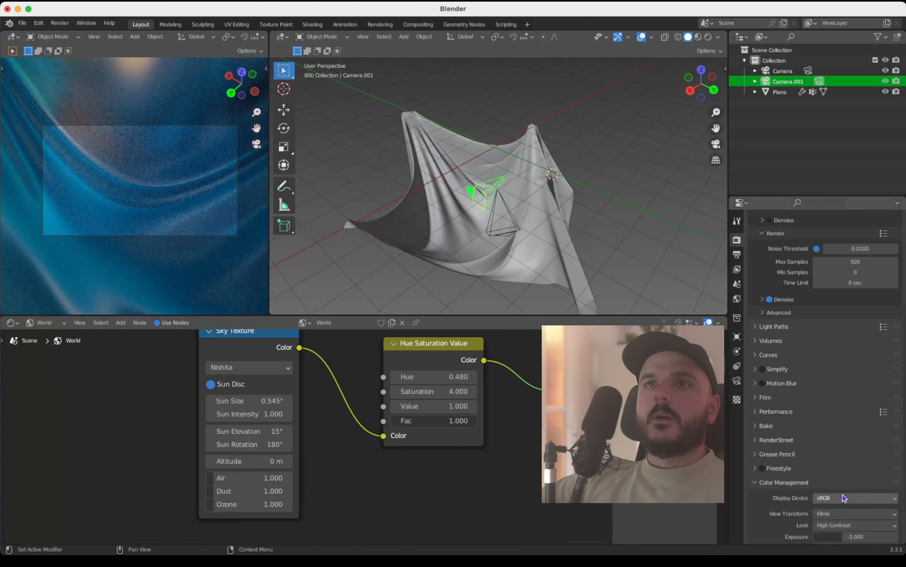